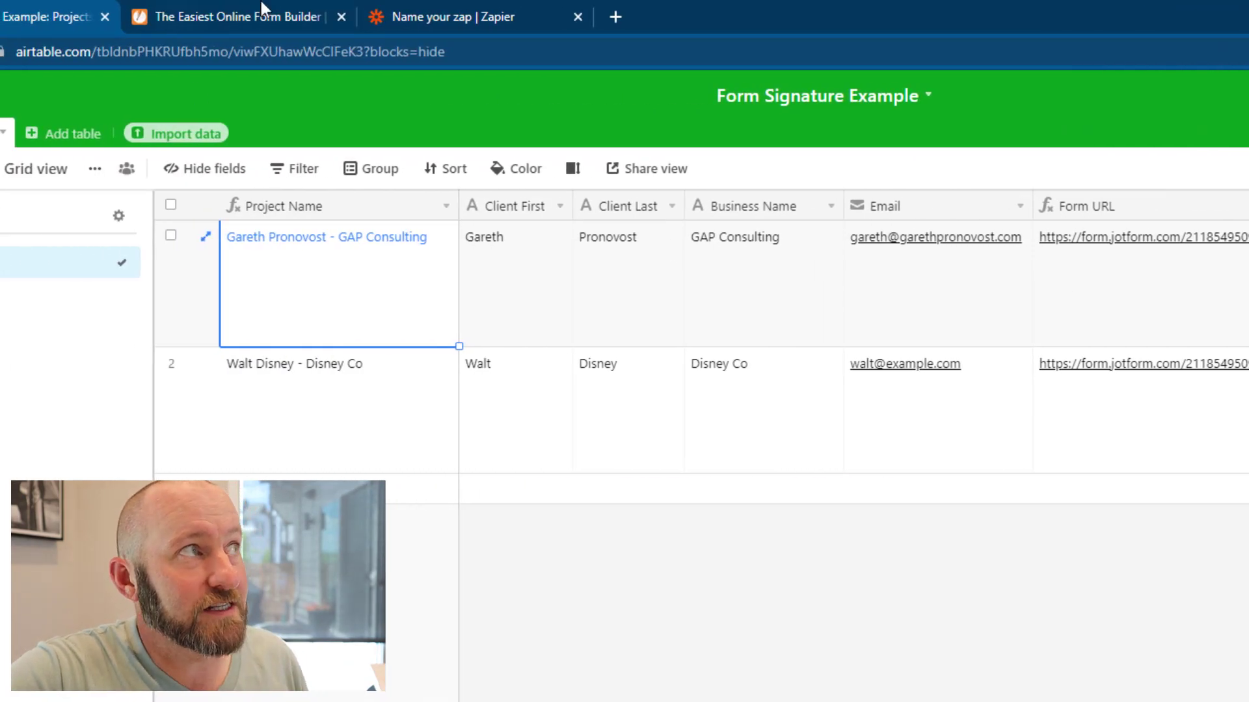
Step: Review the JotForm signature form's fields and agreement text, selecting the Name field
{"action": "left_click", "coordinate": [259, 16]}
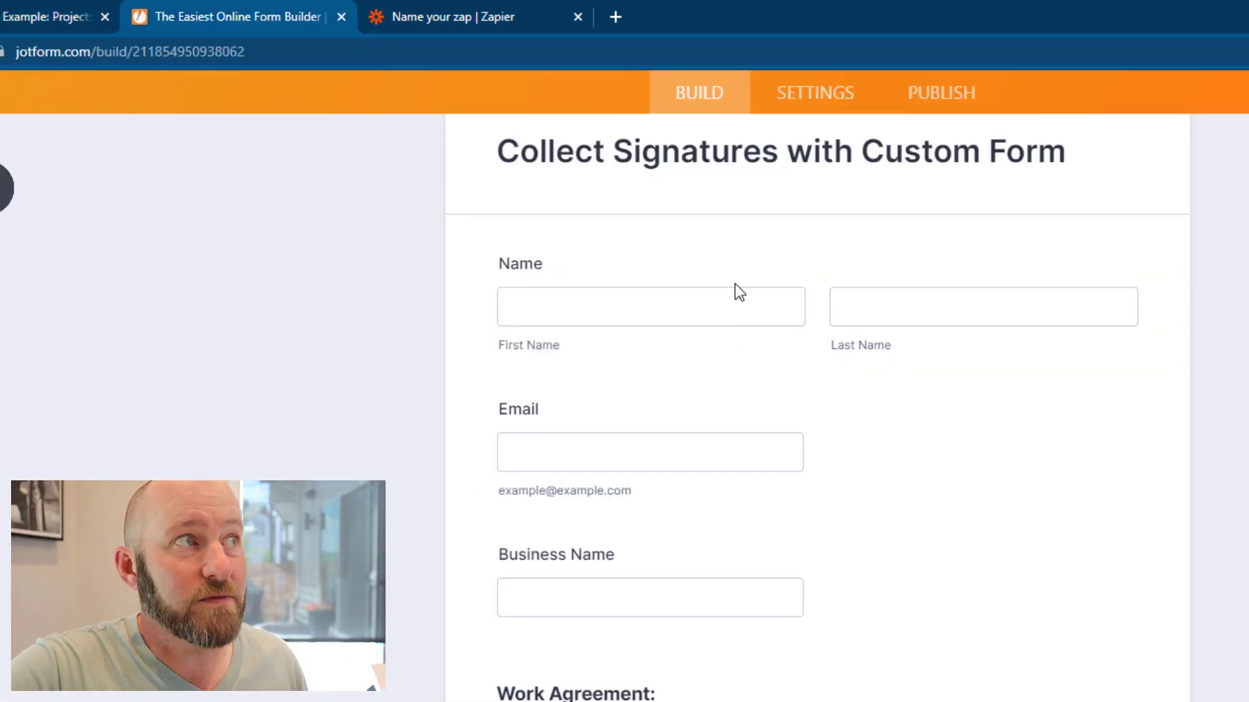
{"action": "scroll", "coordinate": [648, 321], "scroll_direction": "up", "scroll_amount": 3}
{"action": "scroll", "coordinate": [878, 439], "scroll_direction": "up", "scroll_amount": 3}
{"action": "scroll", "coordinate": [642, 477], "scroll_direction": "up", "scroll_amount": 1}
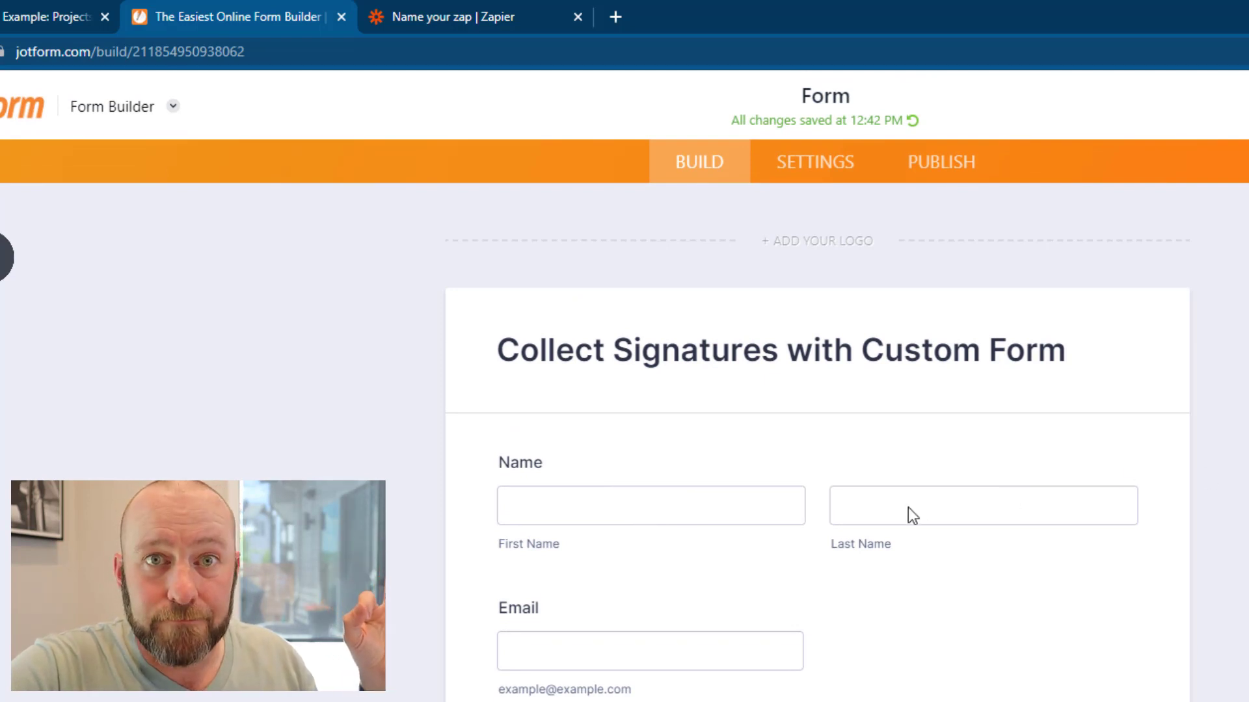
{"action": "scroll", "coordinate": [708, 650], "scroll_direction": "down", "scroll_amount": 2}
{"action": "scroll", "coordinate": [683, 625], "scroll_direction": "down", "scroll_amount": 2}
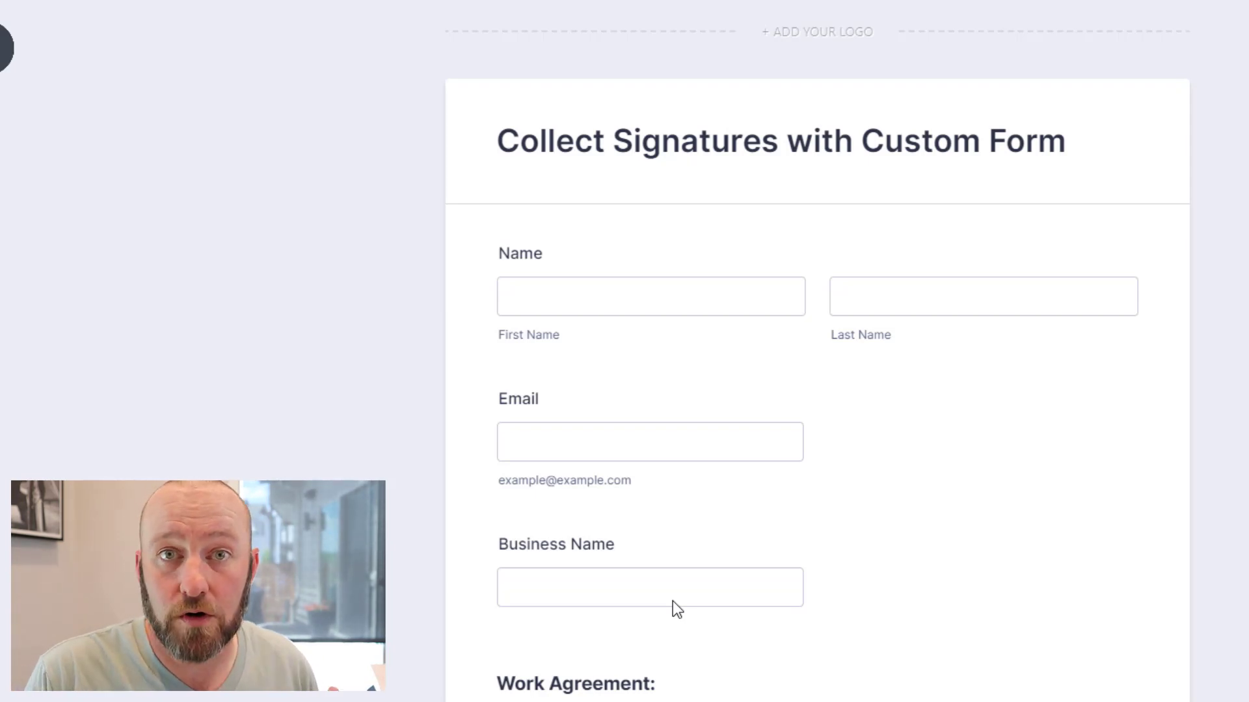
{"action": "scroll", "coordinate": [679, 601], "scroll_direction": "down", "scroll_amount": 5}
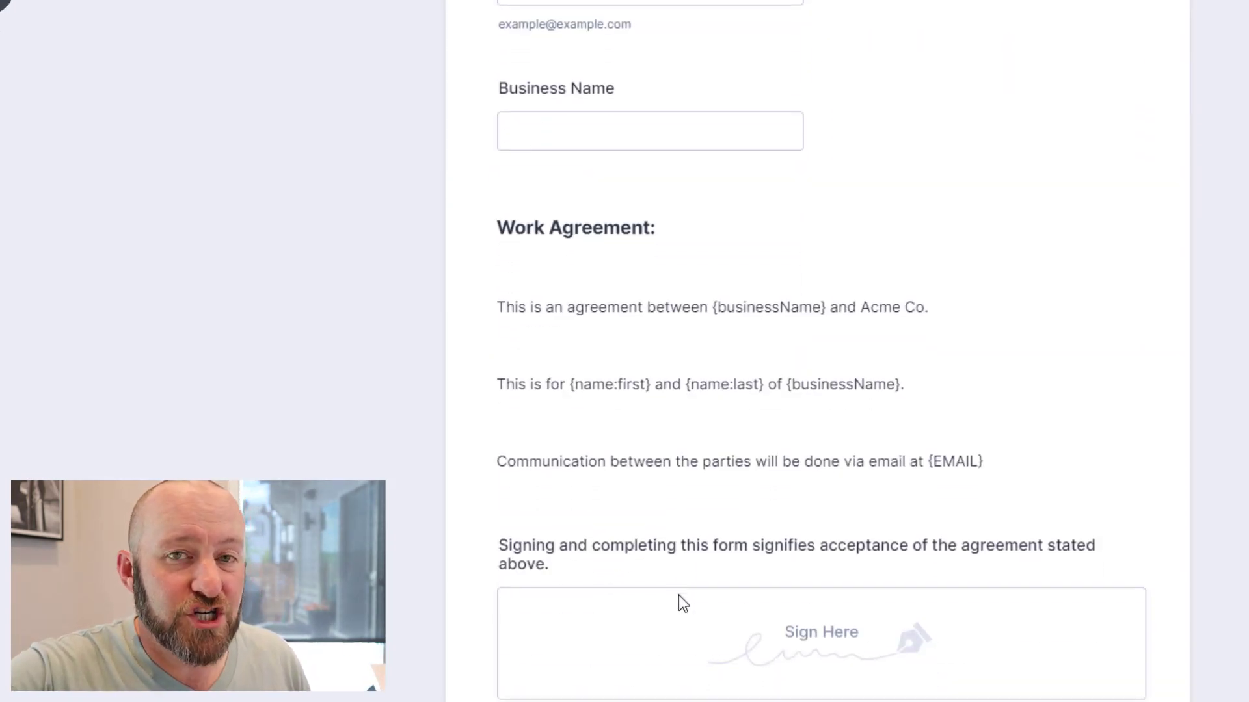
{"action": "scroll", "coordinate": [760, 613], "scroll_direction": "down", "scroll_amount": 2}
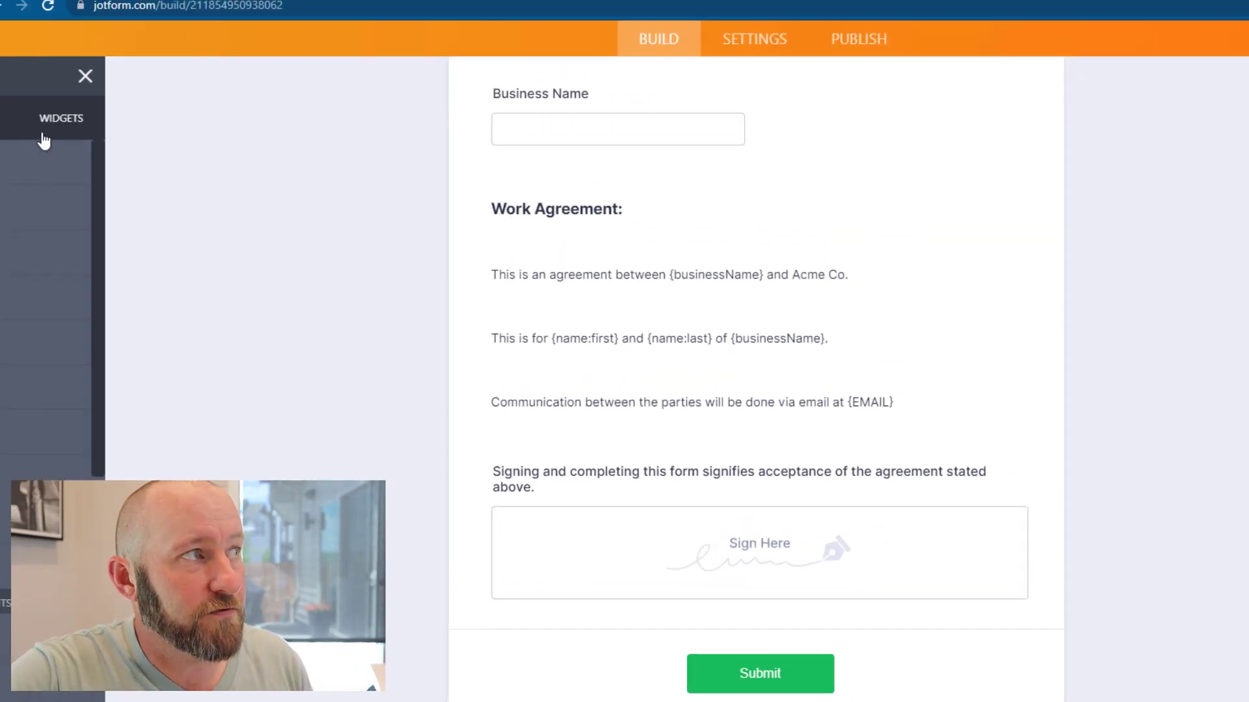
{"action": "scroll", "coordinate": [440, 340], "scroll_direction": "up", "scroll_amount": 4}
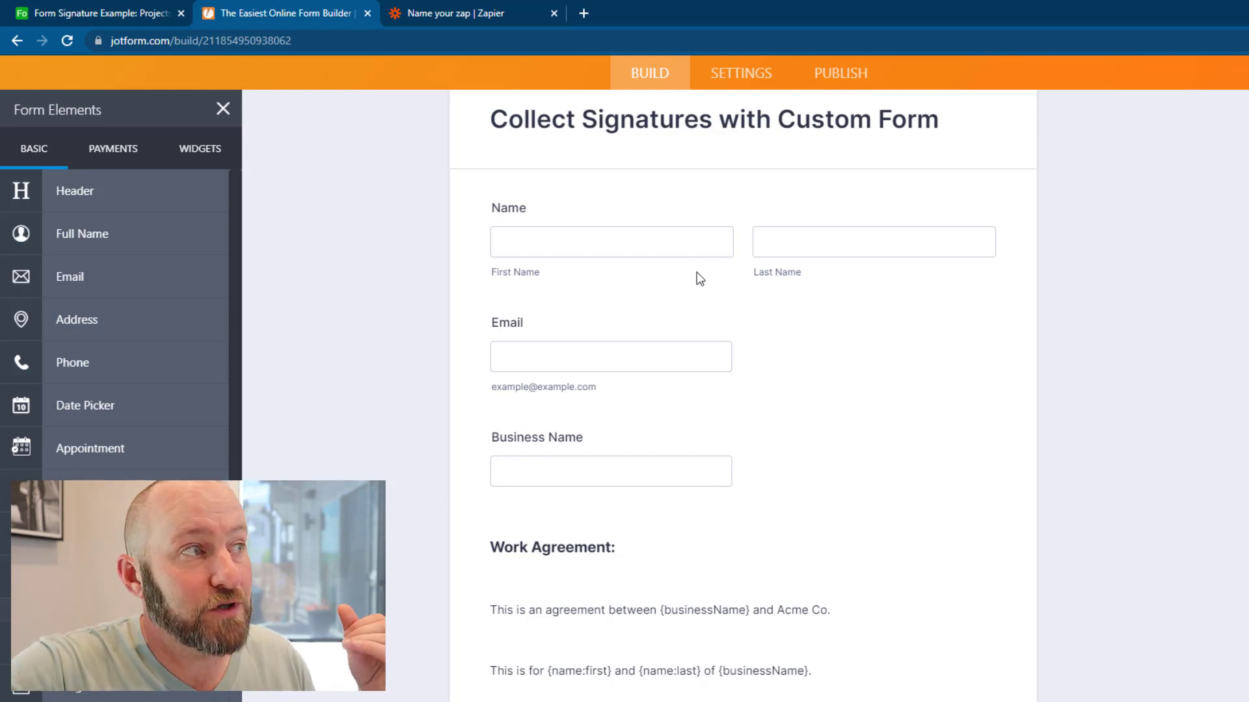
{"action": "scroll", "coordinate": [697, 292], "scroll_direction": "down", "scroll_amount": 2}
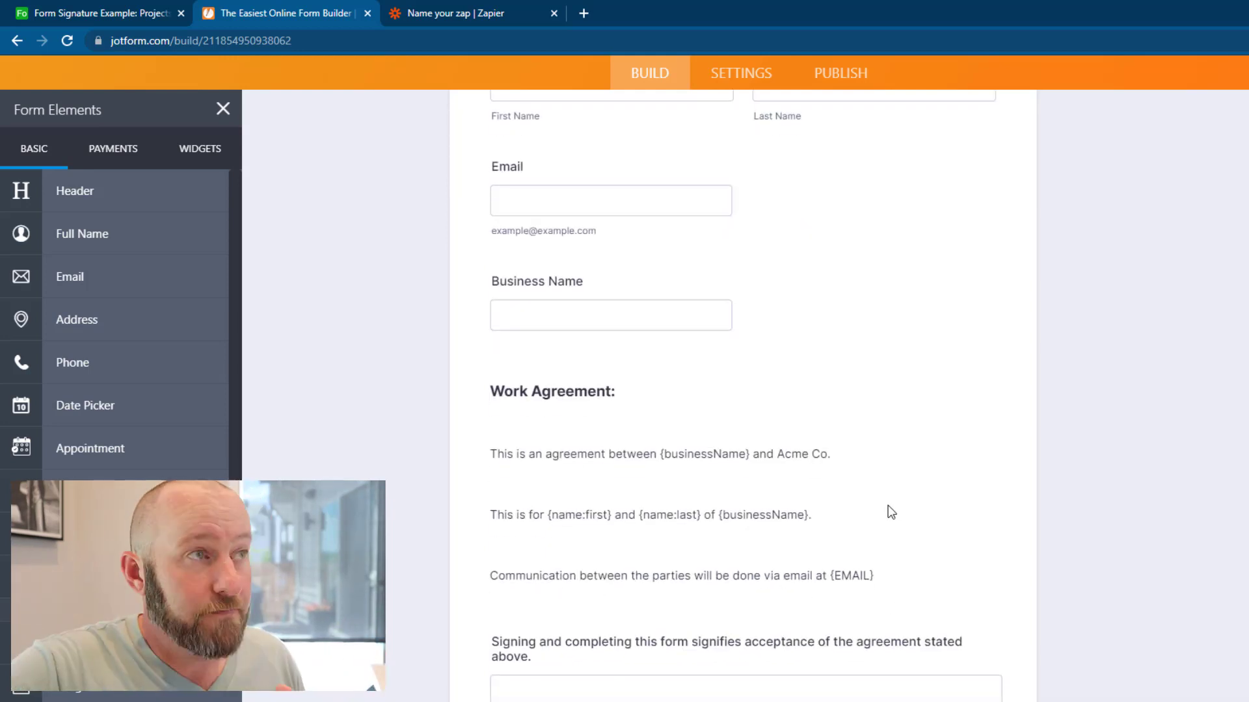
{"action": "scroll", "coordinate": [890, 513], "scroll_direction": "up", "scroll_amount": 2}
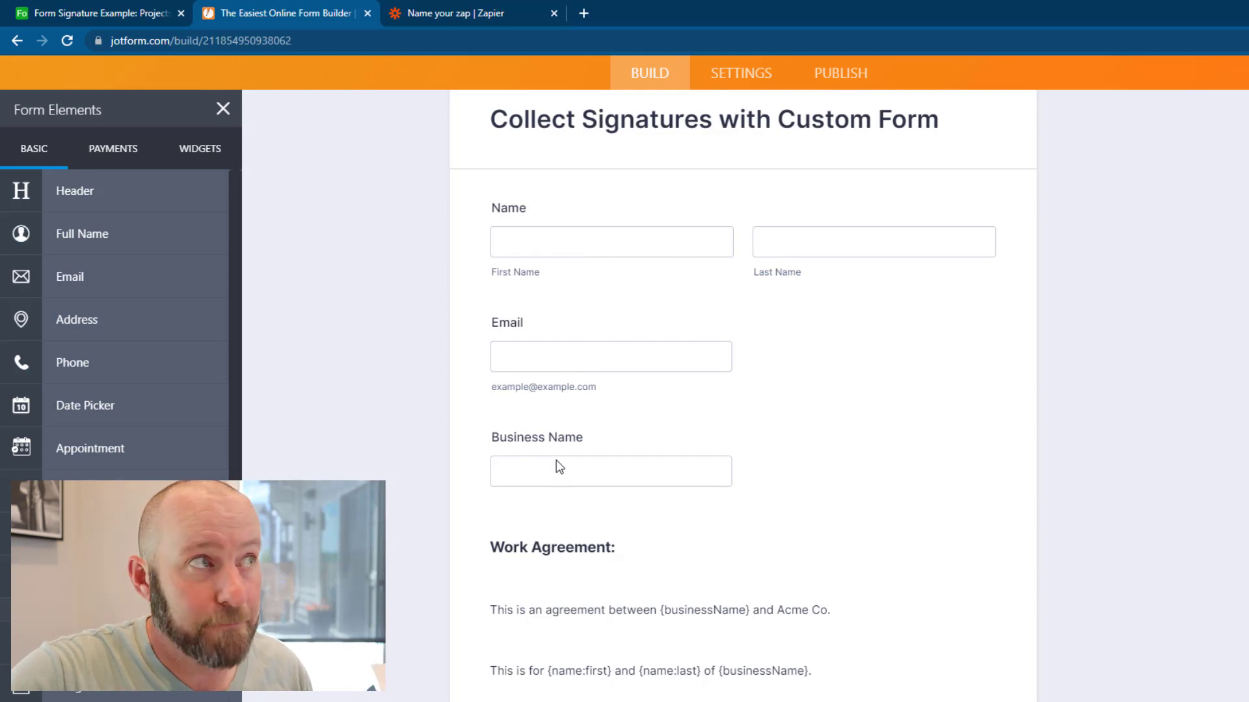
{"action": "left_click", "coordinate": [531, 246]}
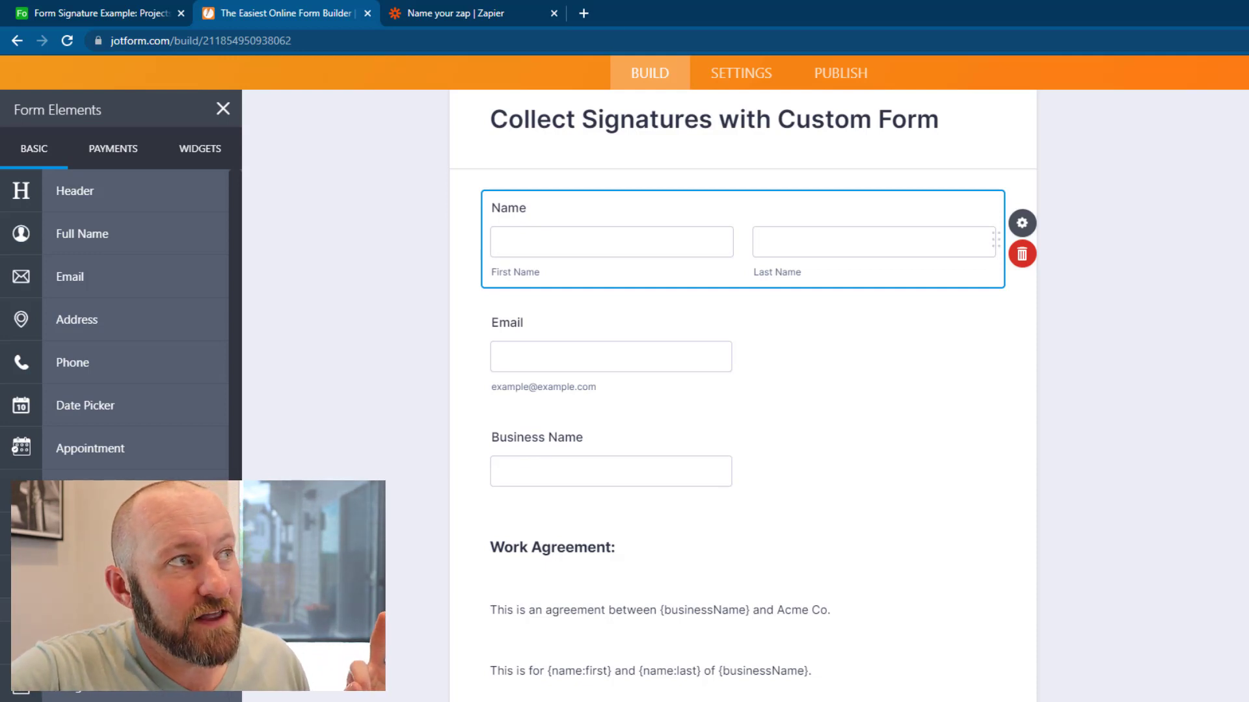
{"action": "scroll", "coordinate": [832, 320], "scroll_direction": "down", "scroll_amount": 2}
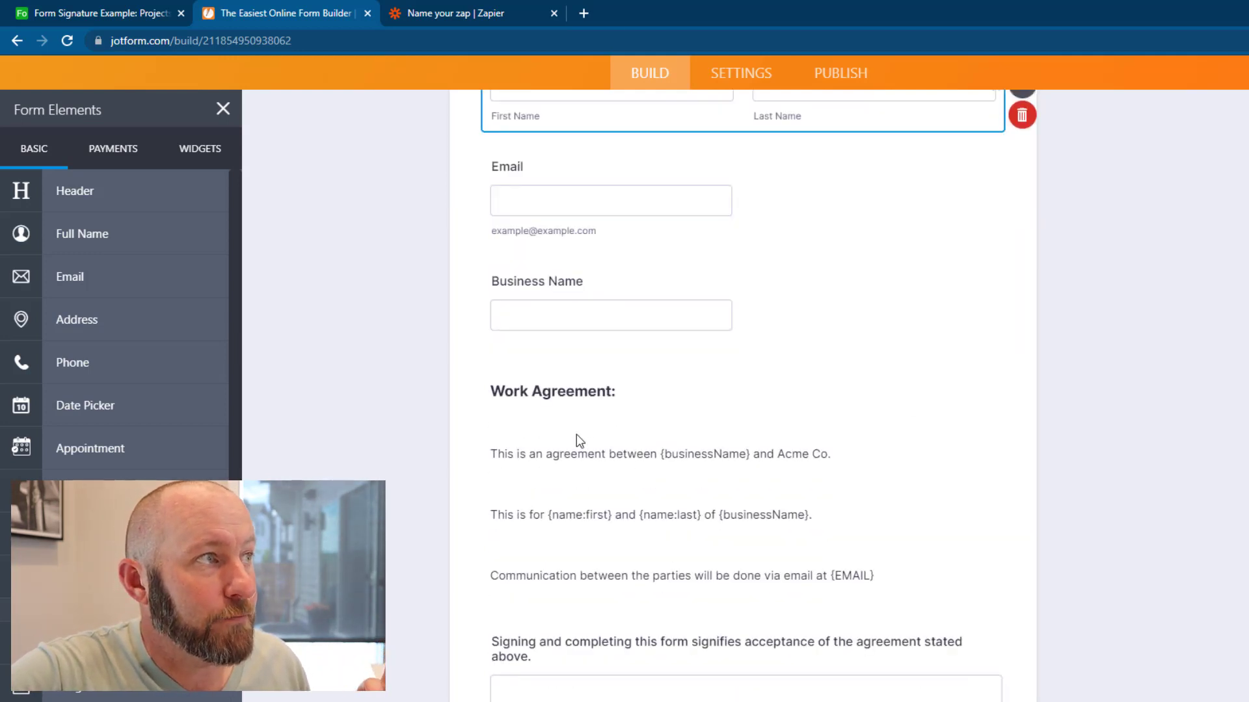
Step: Check the {EMAIL} placeholder in the Work Agreement paragraph, then select the Email field
{"action": "left_click", "coordinate": [576, 437]}
{"action": "scroll", "coordinate": [114, 372], "scroll_direction": "down", "scroll_amount": 3}
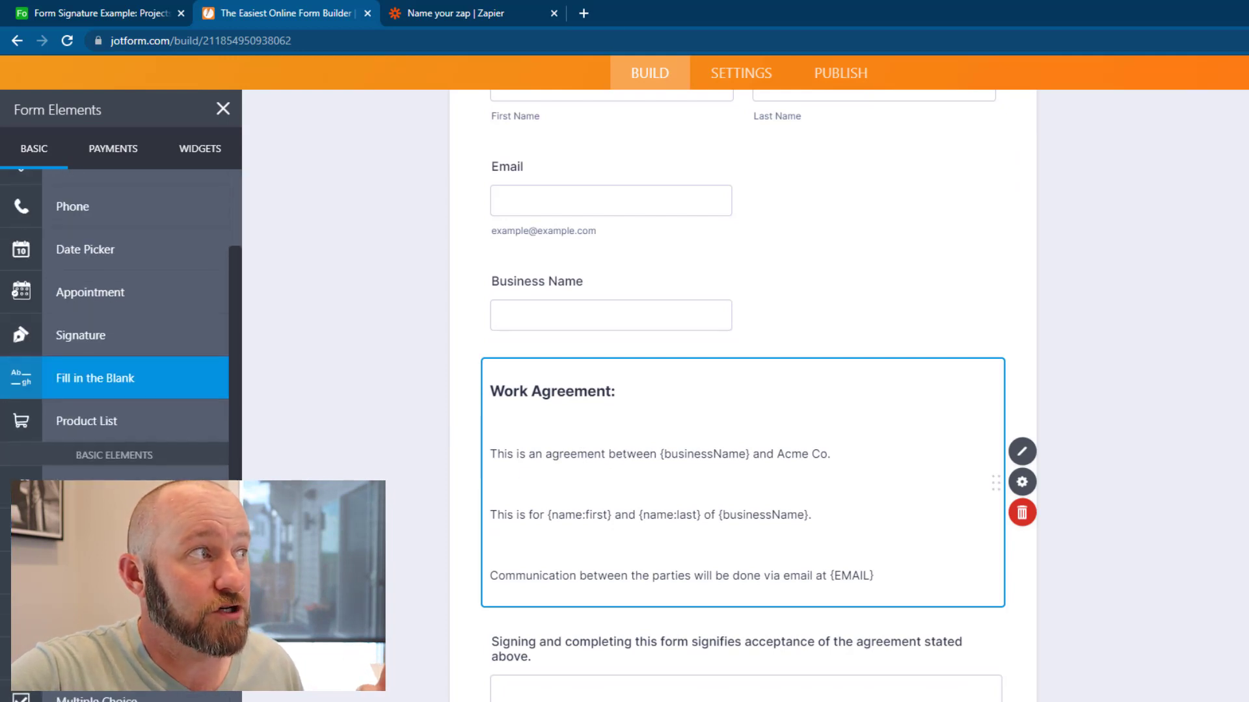
{"action": "scroll", "coordinate": [114, 371], "scroll_direction": "down", "scroll_amount": 1}
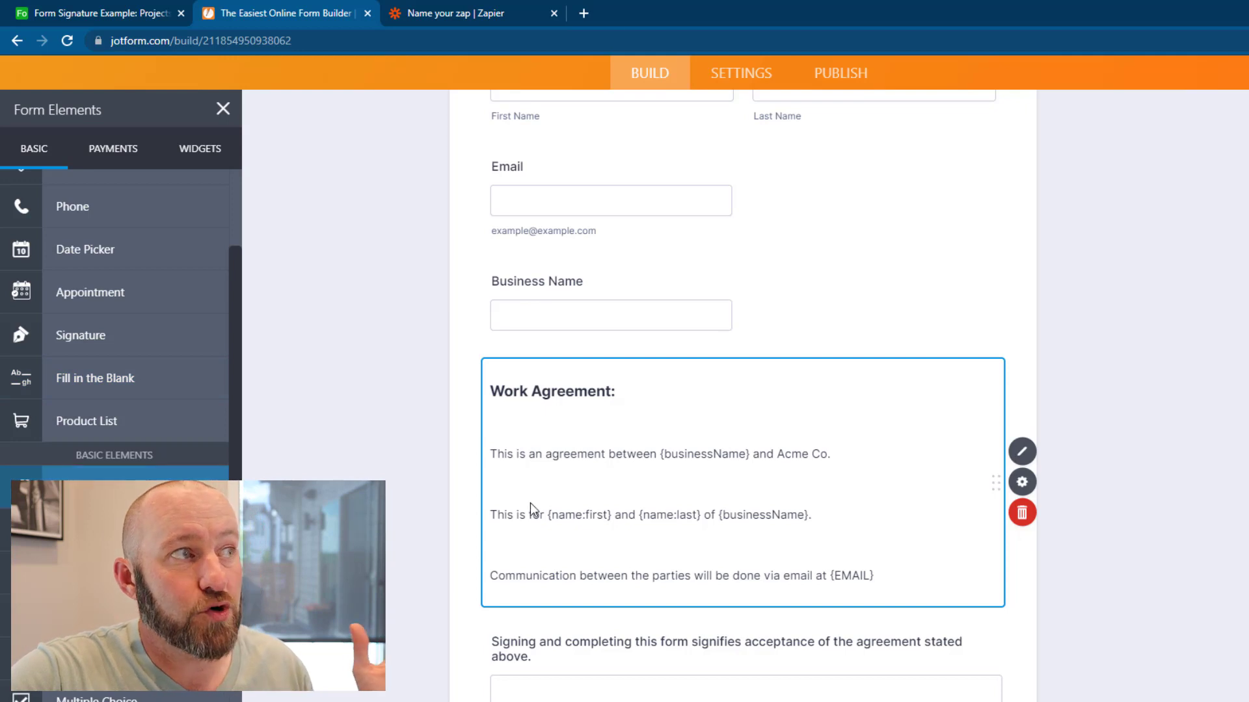
{"action": "double_click", "coordinate": [692, 497]}
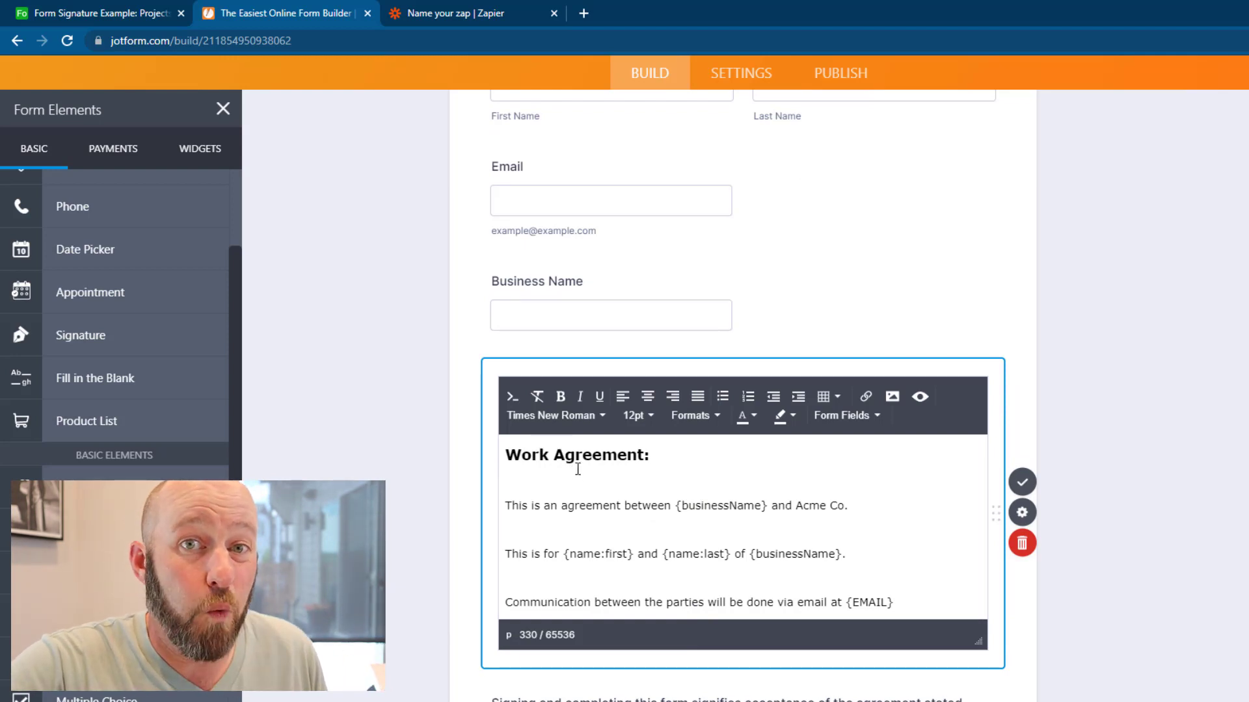
{"action": "left_click", "coordinate": [679, 505]}
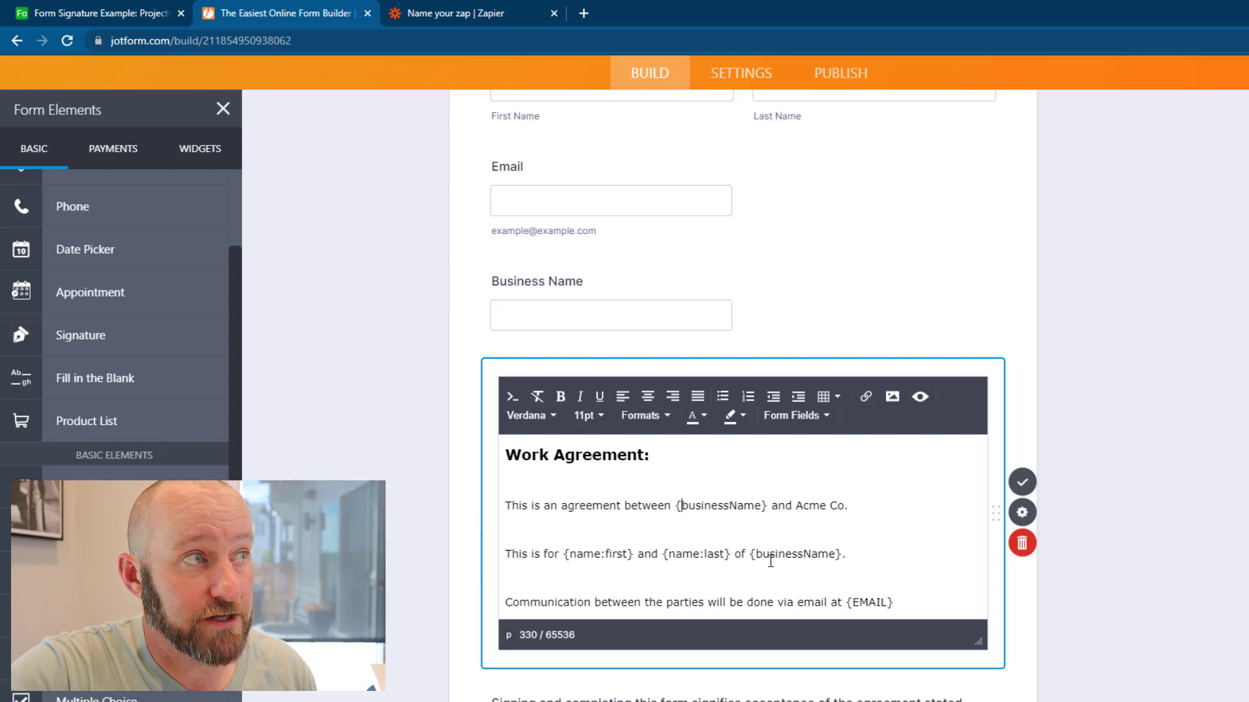
{"action": "double_click", "coordinate": [869, 601]}
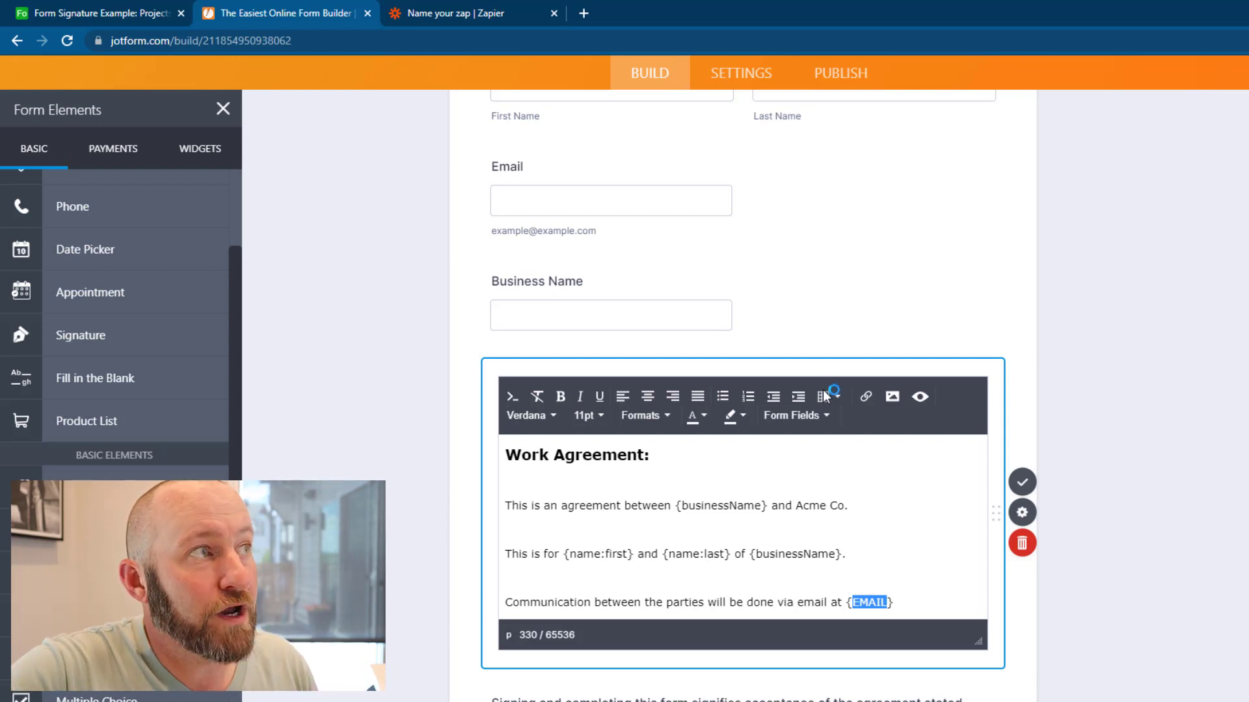
{"action": "scroll", "coordinate": [684, 281], "scroll_direction": "up", "scroll_amount": 3}
{"action": "double_click", "coordinate": [521, 327]}
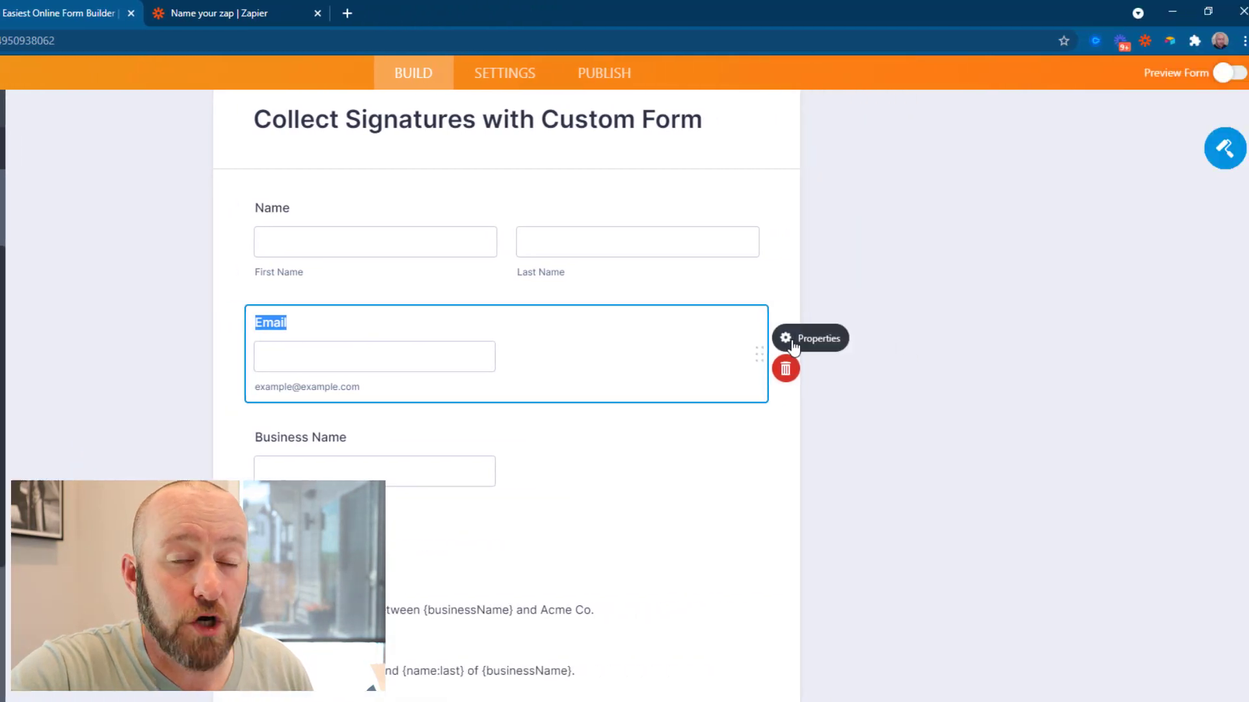
Step: Find the Email field's Advanced unique name 'email', then select the Work Agreement paragraph
{"action": "left_click", "coordinate": [793, 342]}
{"action": "left_click", "coordinate": [1181, 148]}
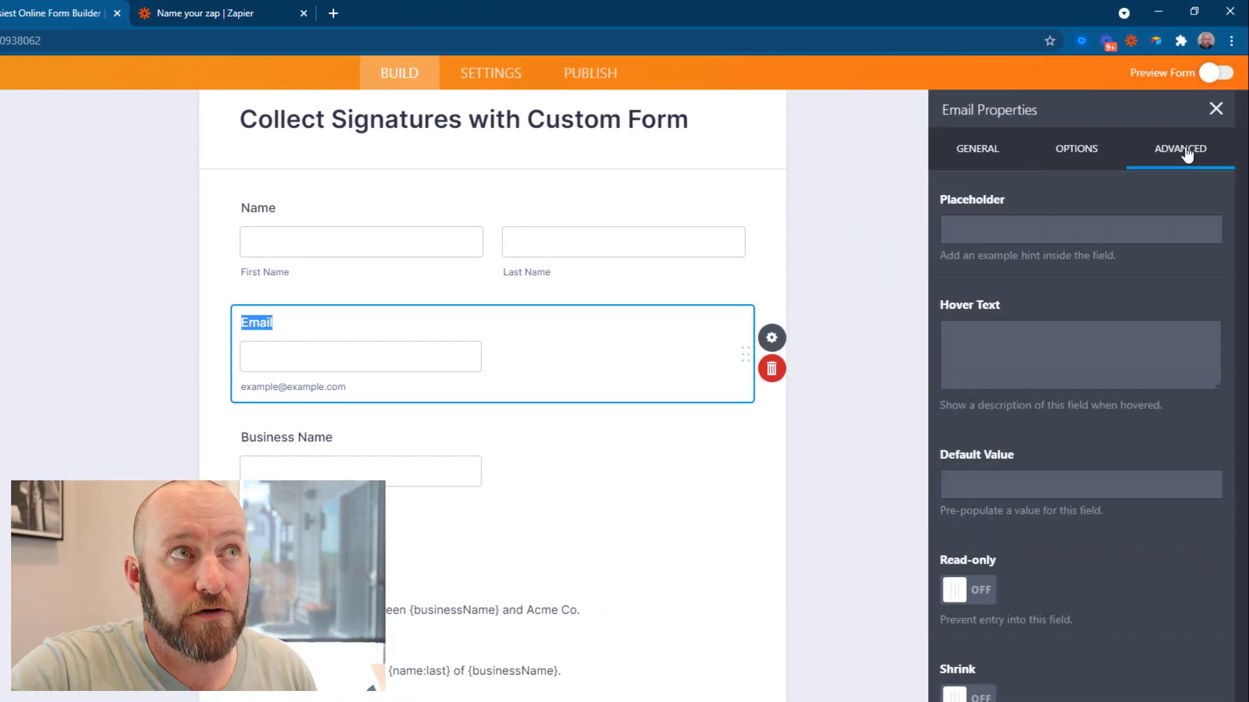
{"action": "scroll", "coordinate": [1085, 374], "scroll_direction": "down", "scroll_amount": 2}
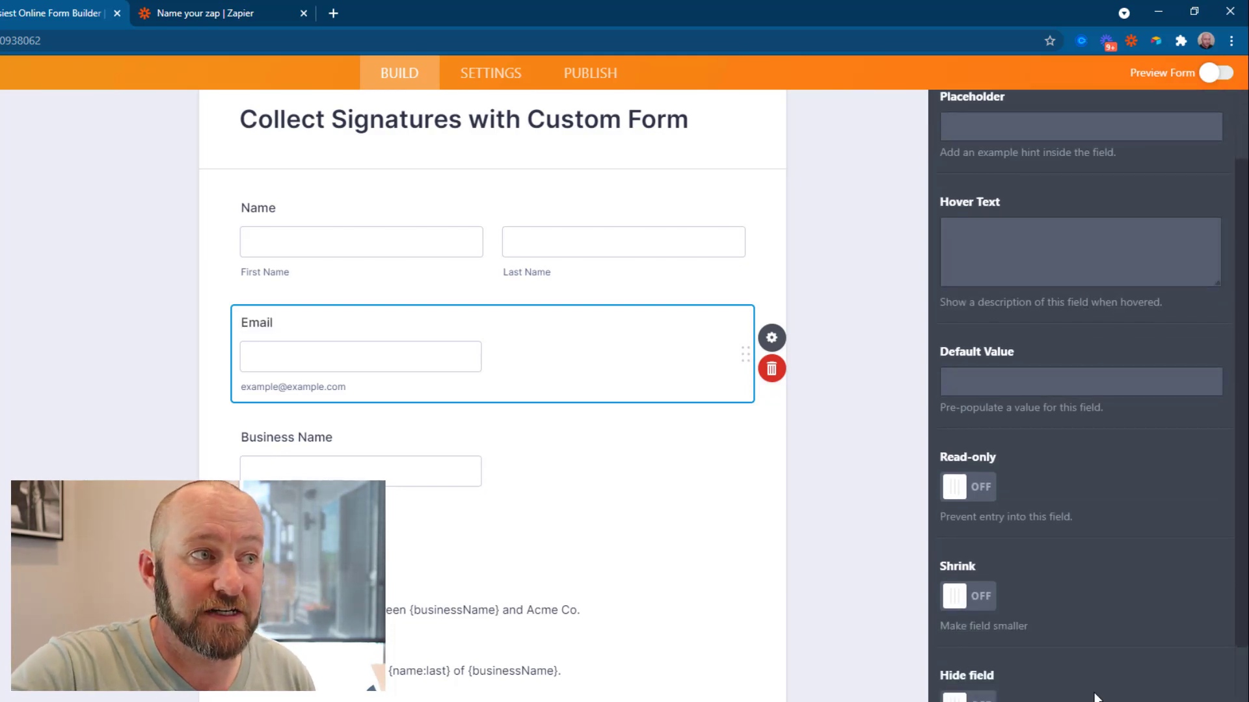
{"action": "scroll", "coordinate": [1086, 391], "scroll_direction": "down", "scroll_amount": 3}
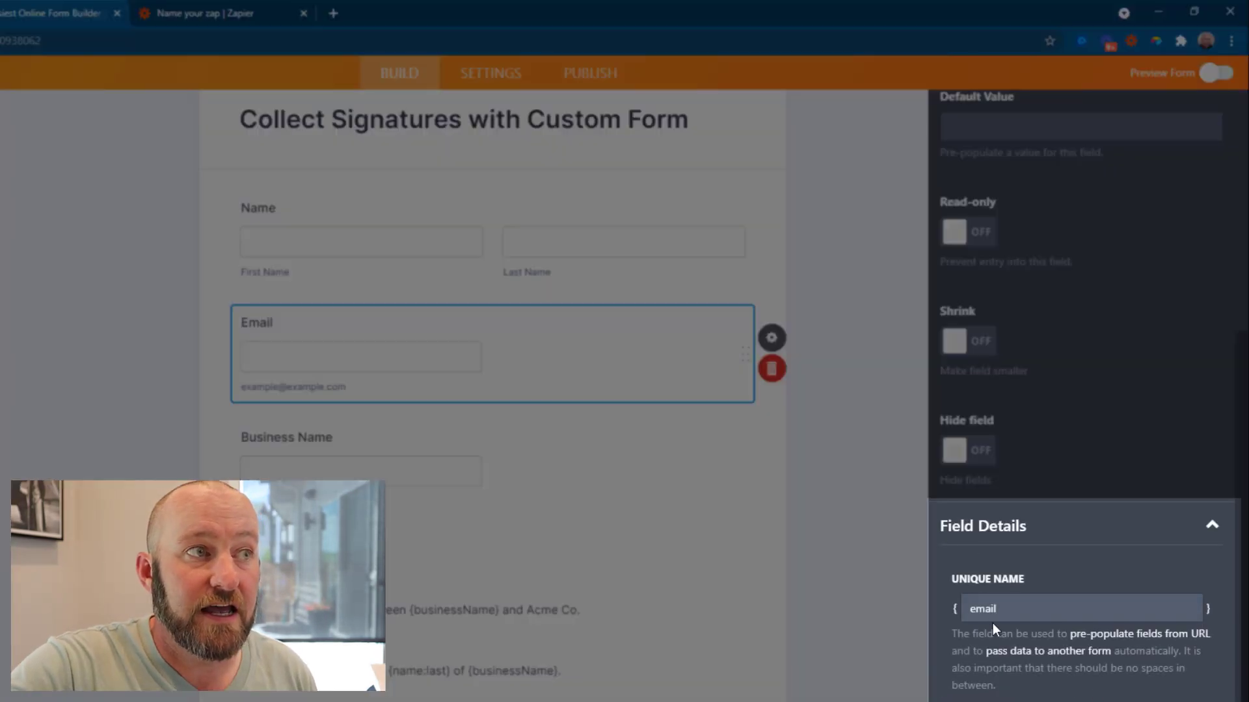
{"action": "left_click", "coordinate": [969, 610]}
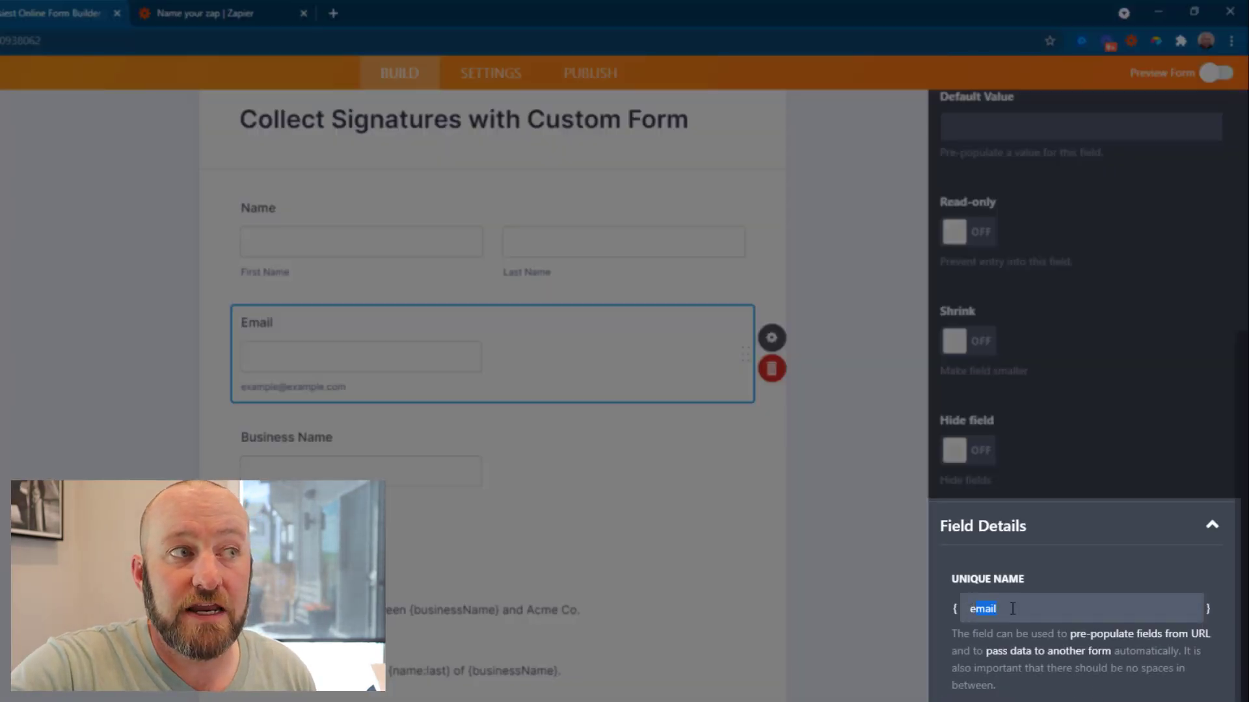
{"action": "double_click", "coordinate": [979, 609]}
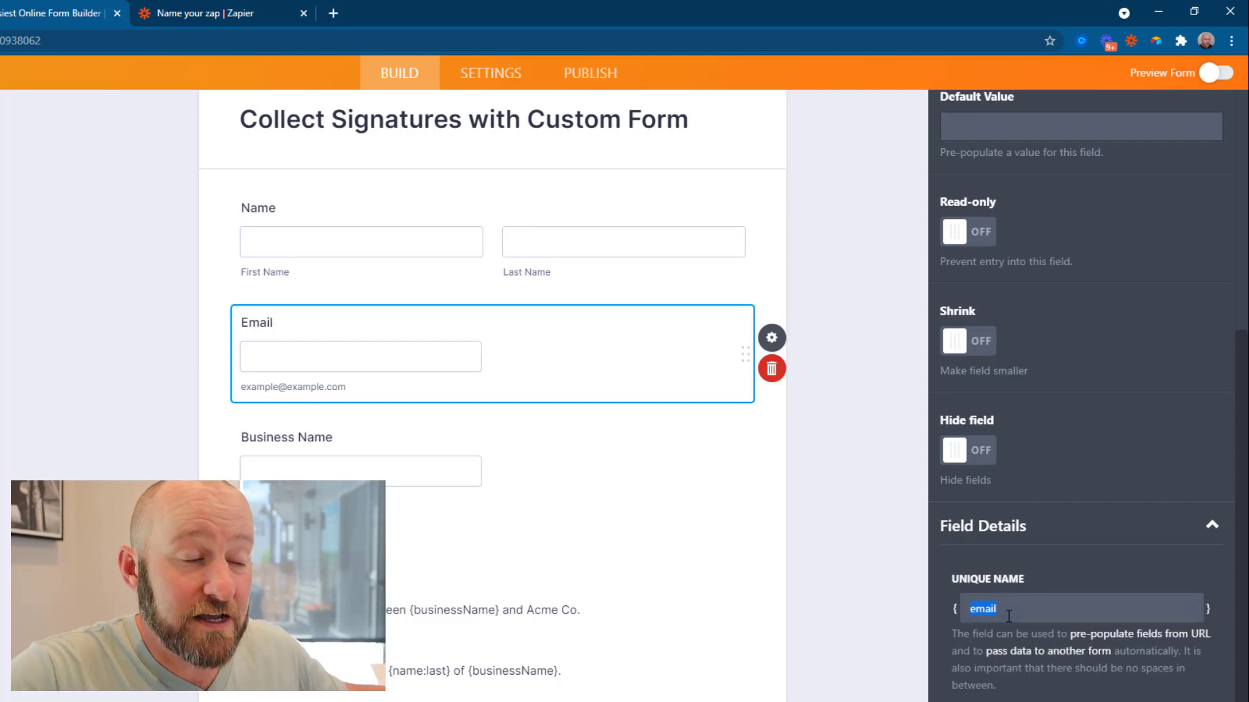
{"action": "left_click", "coordinate": [604, 608]}
Step: Change the agreement's {EMAIL} placeholder to lowercase {email}
{"action": "left_click", "coordinate": [546, 644]}
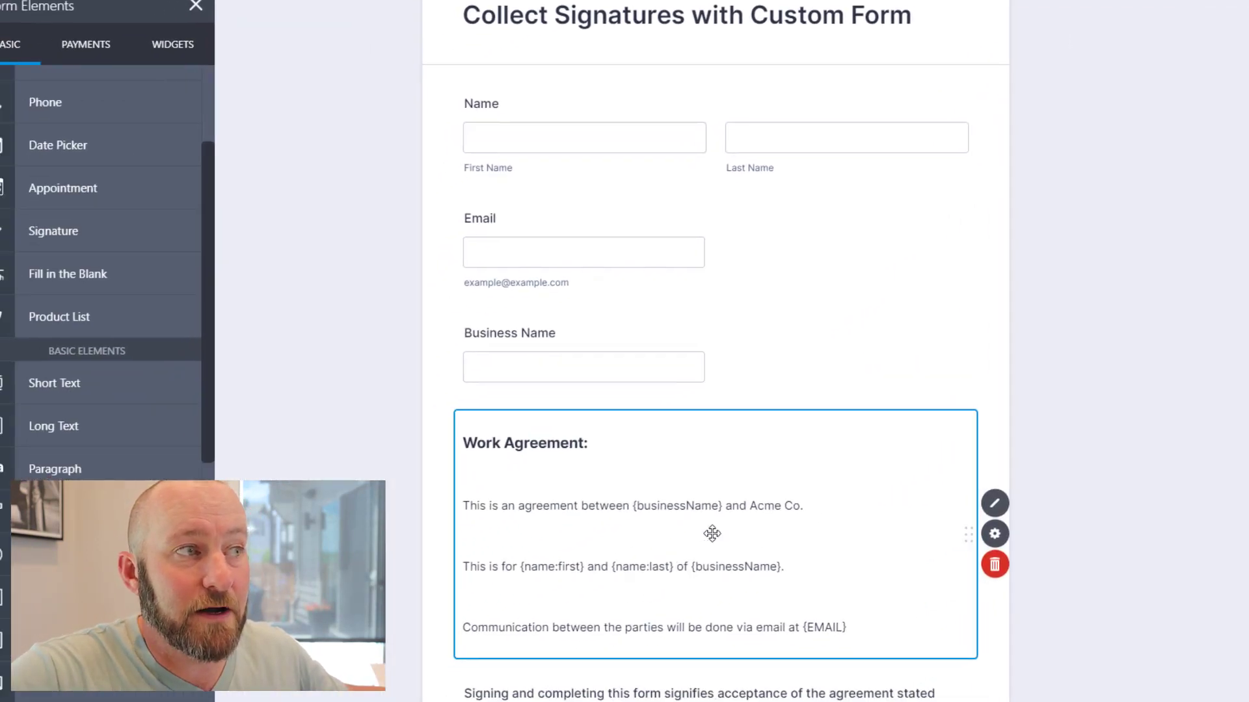
{"action": "double_click", "coordinate": [744, 563]}
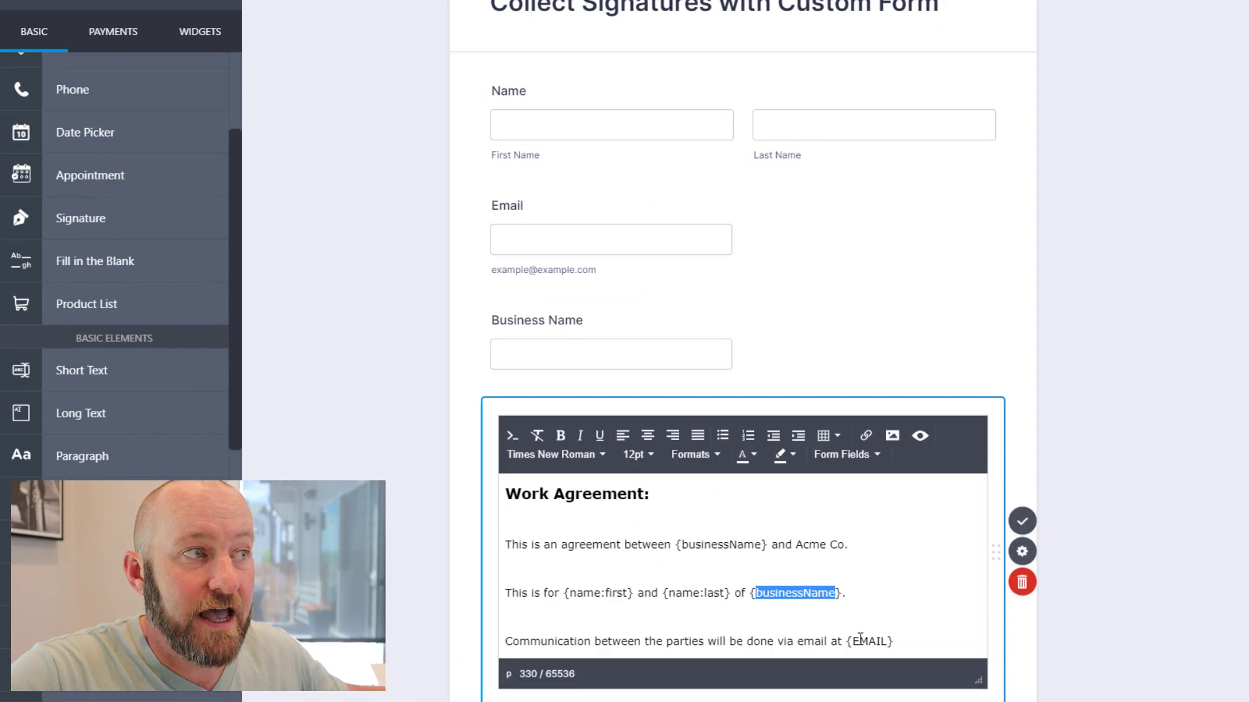
{"action": "double_click", "coordinate": [867, 642]}
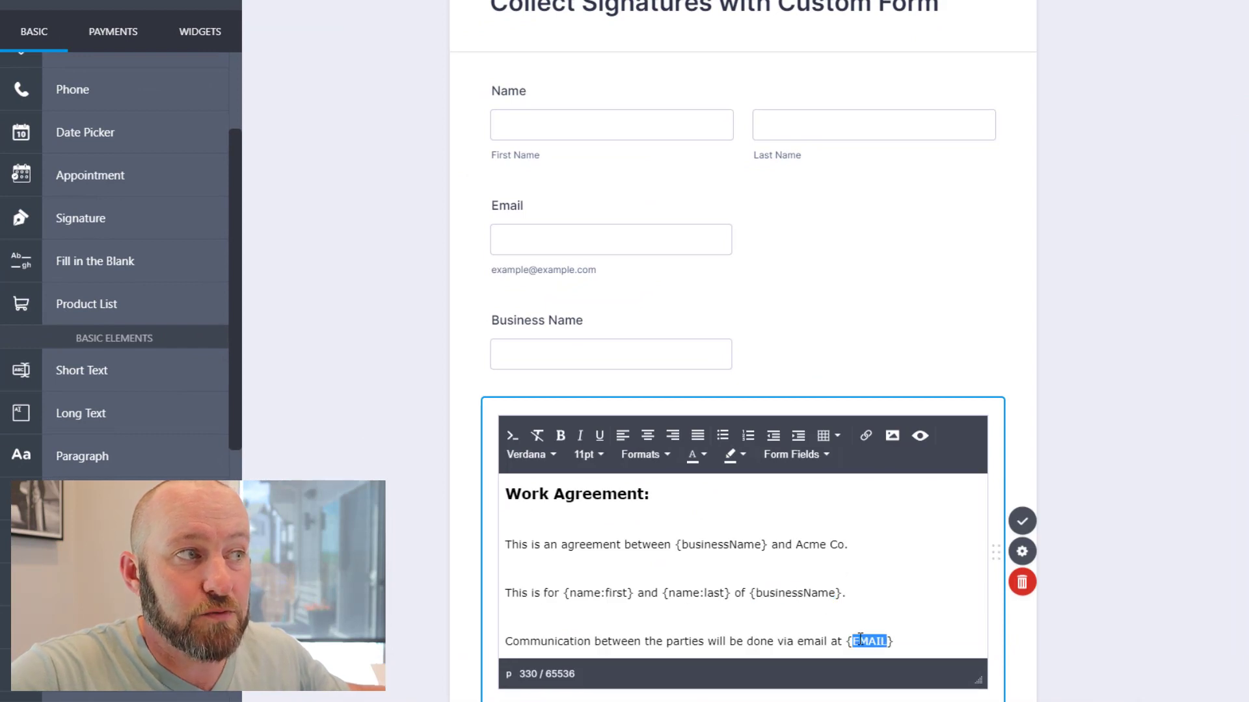
{"action": "type", "text": "email"}
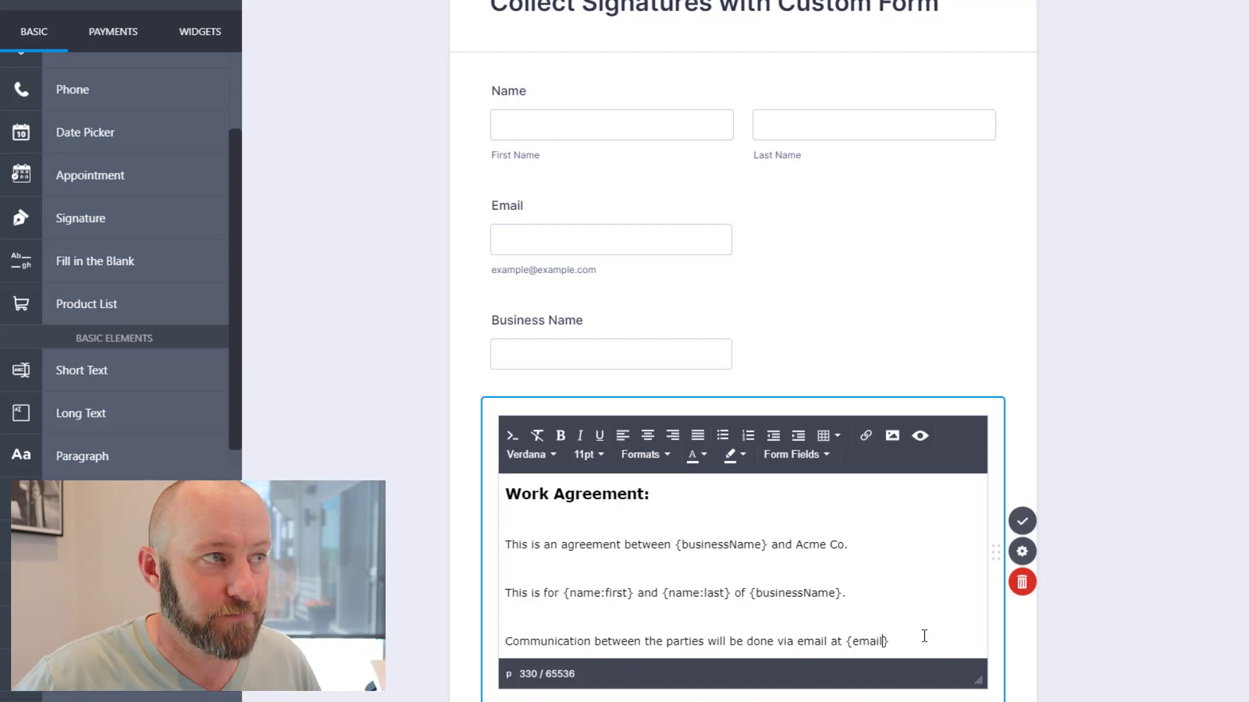
{"action": "left_click", "coordinate": [1092, 342]}
{"action": "scroll", "coordinate": [1113, 356], "scroll_direction": "down", "scroll_amount": 4}
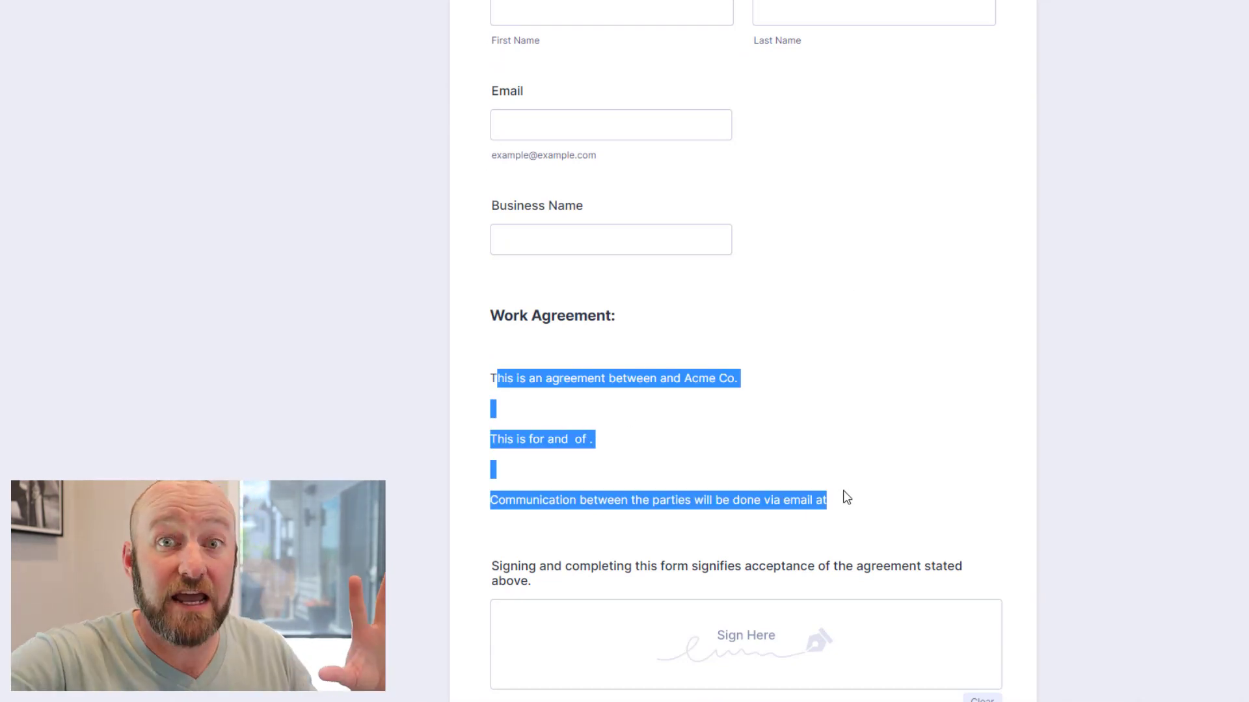
Step: Fill the live form's first name, last name, email and business name (GAP Consulting)
{"action": "left_click", "coordinate": [629, 18]}
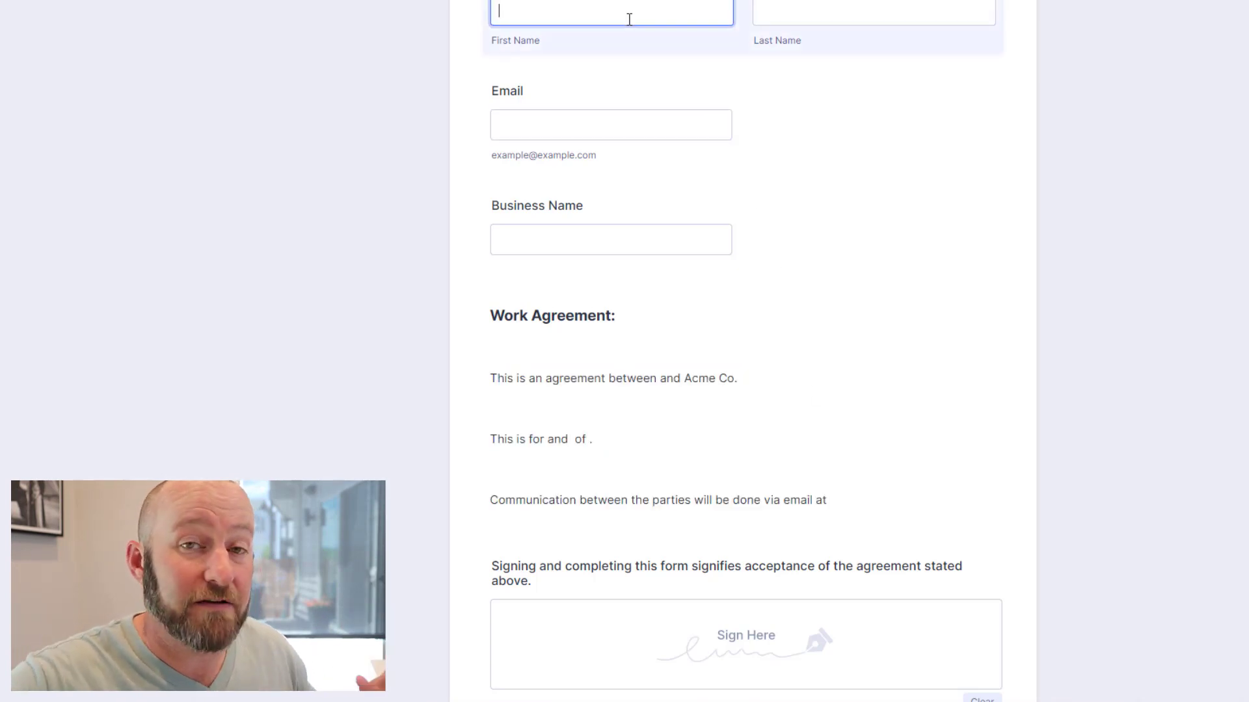
{"action": "type", "text": "Gareth"}
{"action": "key", "text": "Tab"}
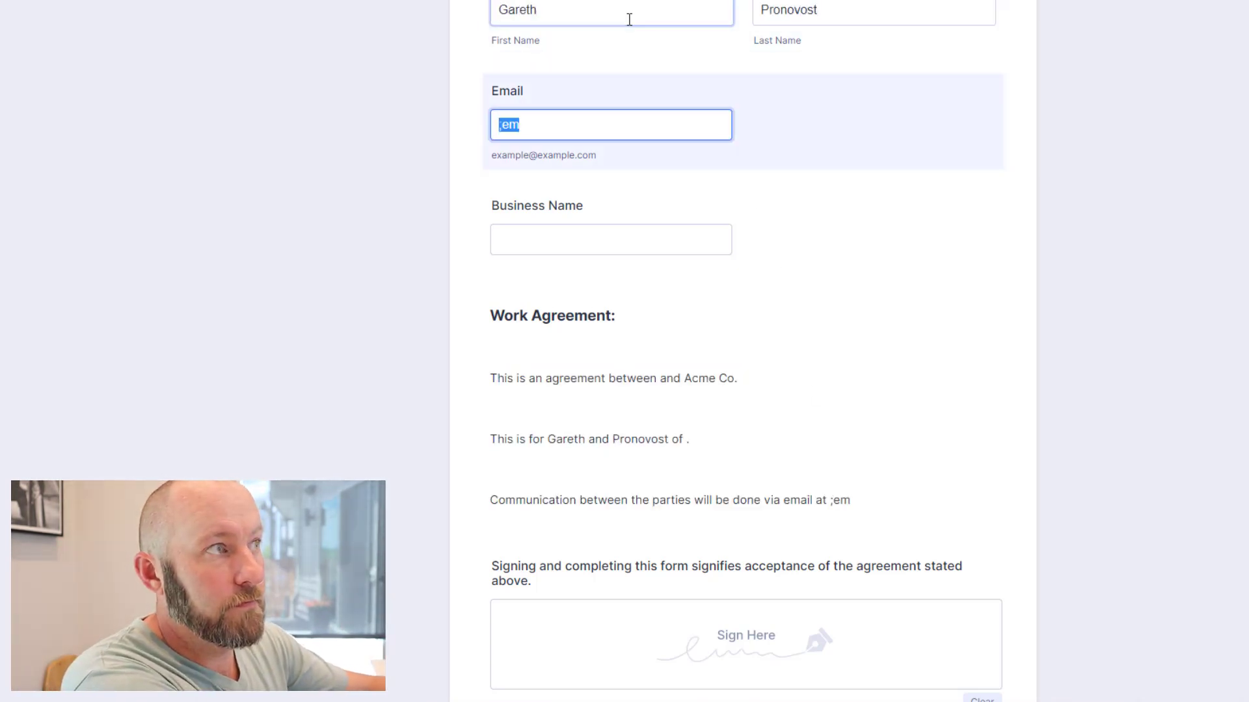
{"action": "type", "text": "Pronovost"}
{"action": "key", "text": "Tab"}
{"action": "key", "text": "Tab"}
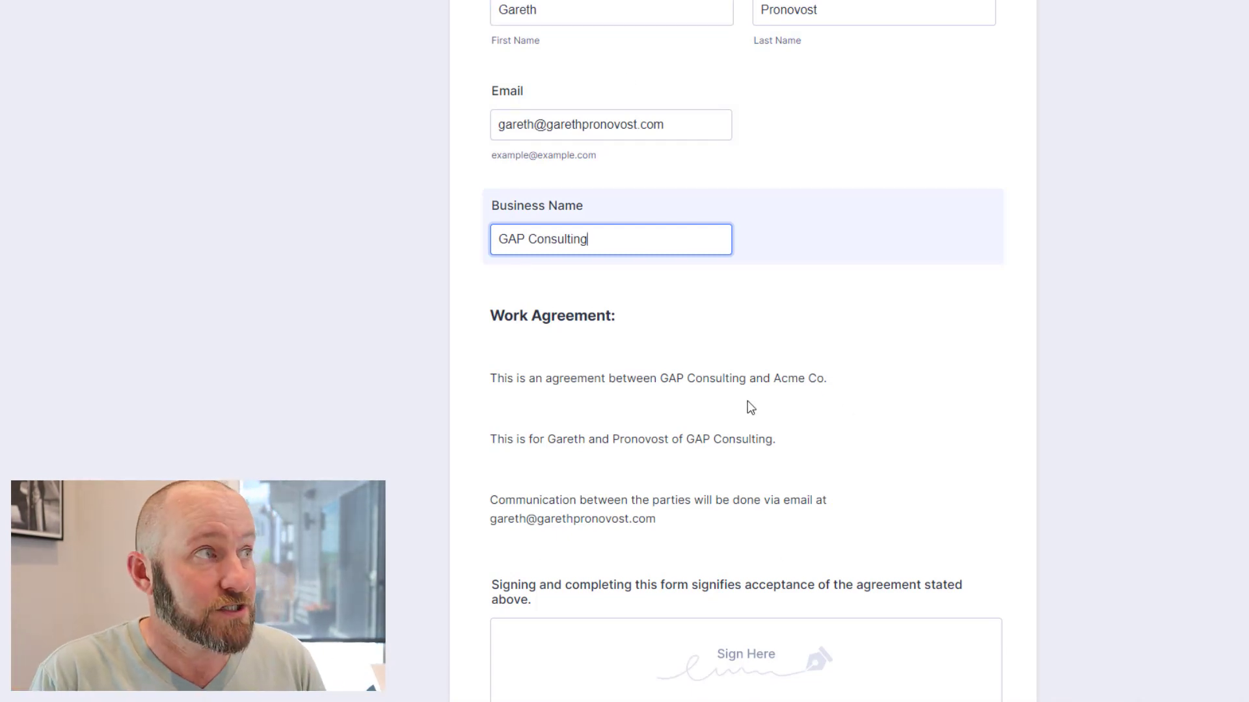
{"action": "scroll", "coordinate": [751, 407], "scroll_direction": "down", "scroll_amount": 3}
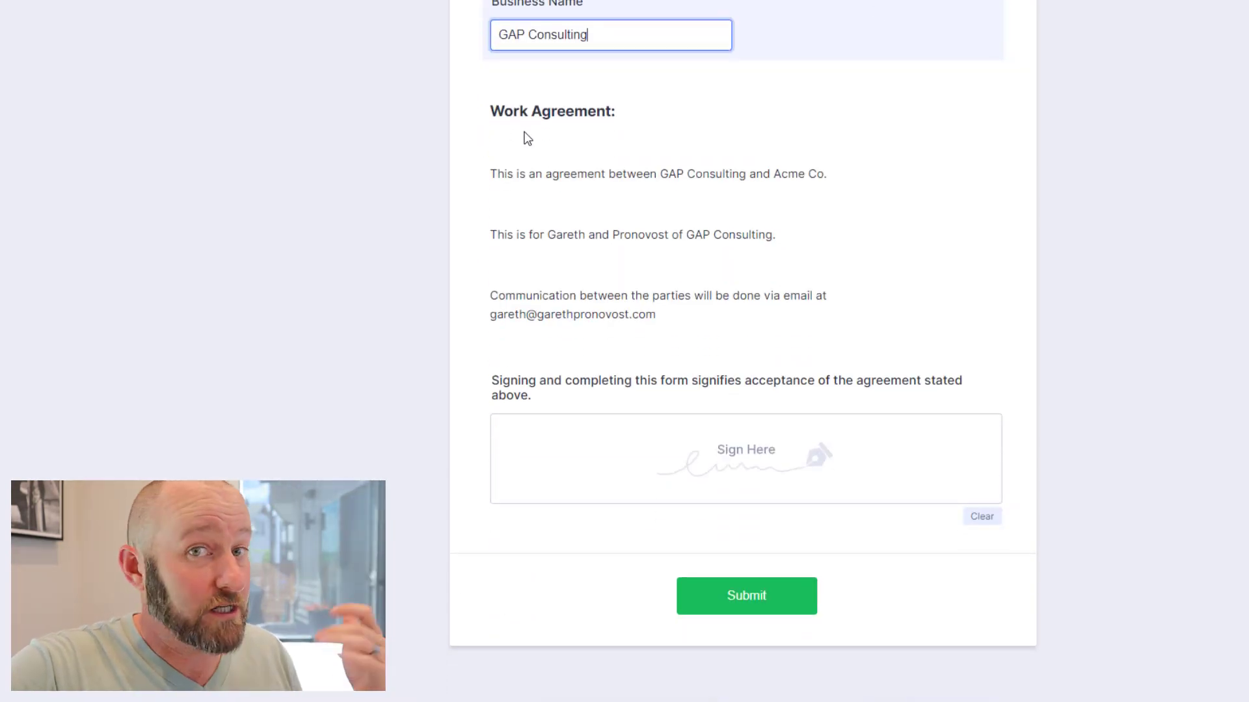
Step: Review the prefilled agreement text and sign in the signature area
{"action": "left_click_drag", "start_coordinate": [490, 105], "coordinate": [958, 362]}
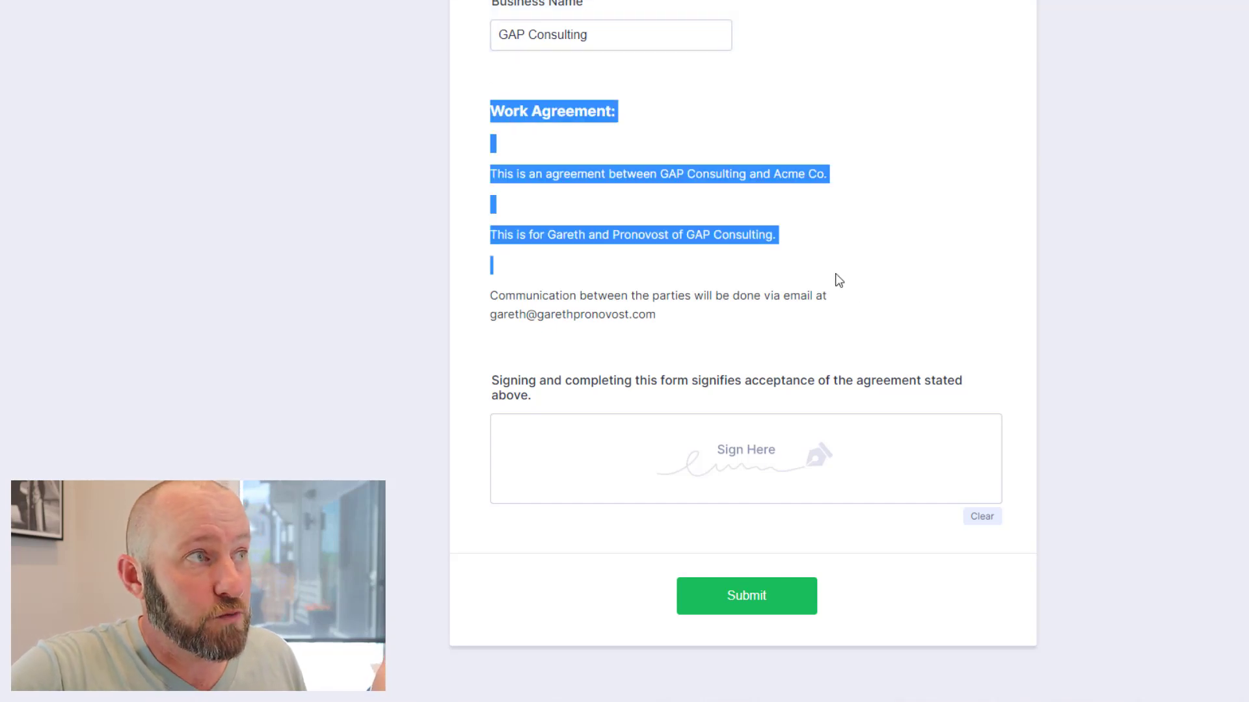
{"action": "left_click", "coordinate": [827, 287]}
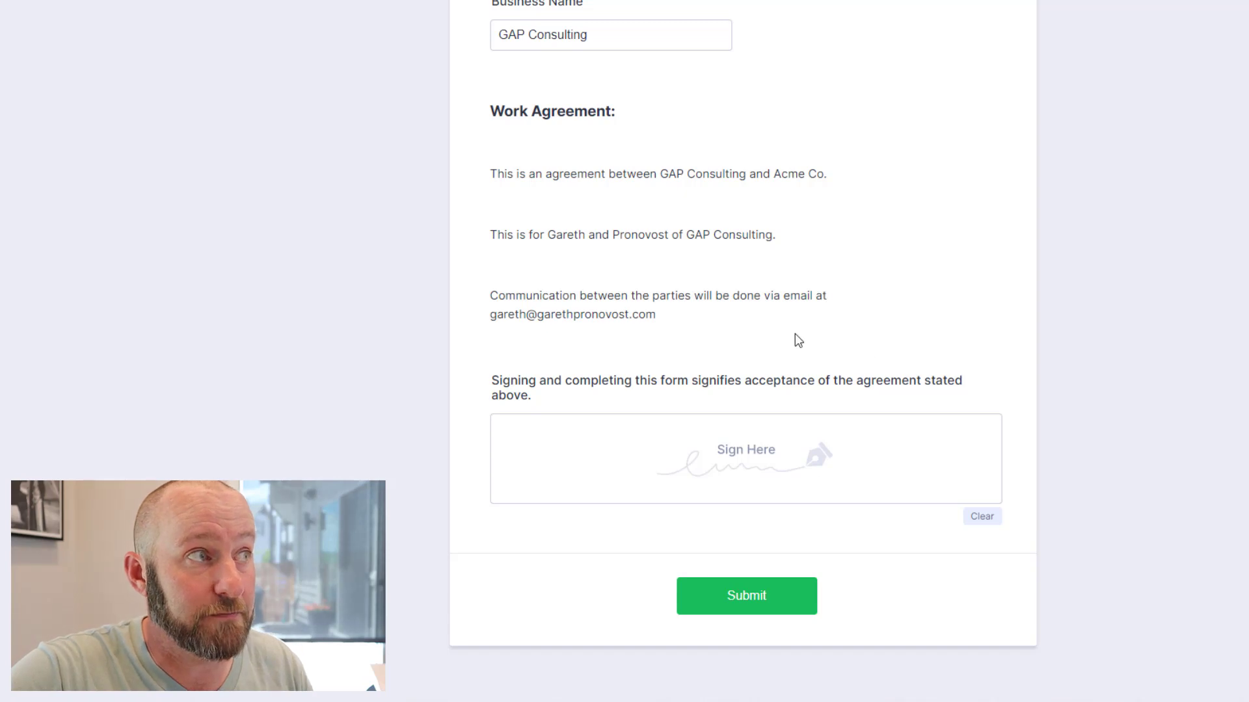
{"action": "left_click", "coordinate": [661, 492]}
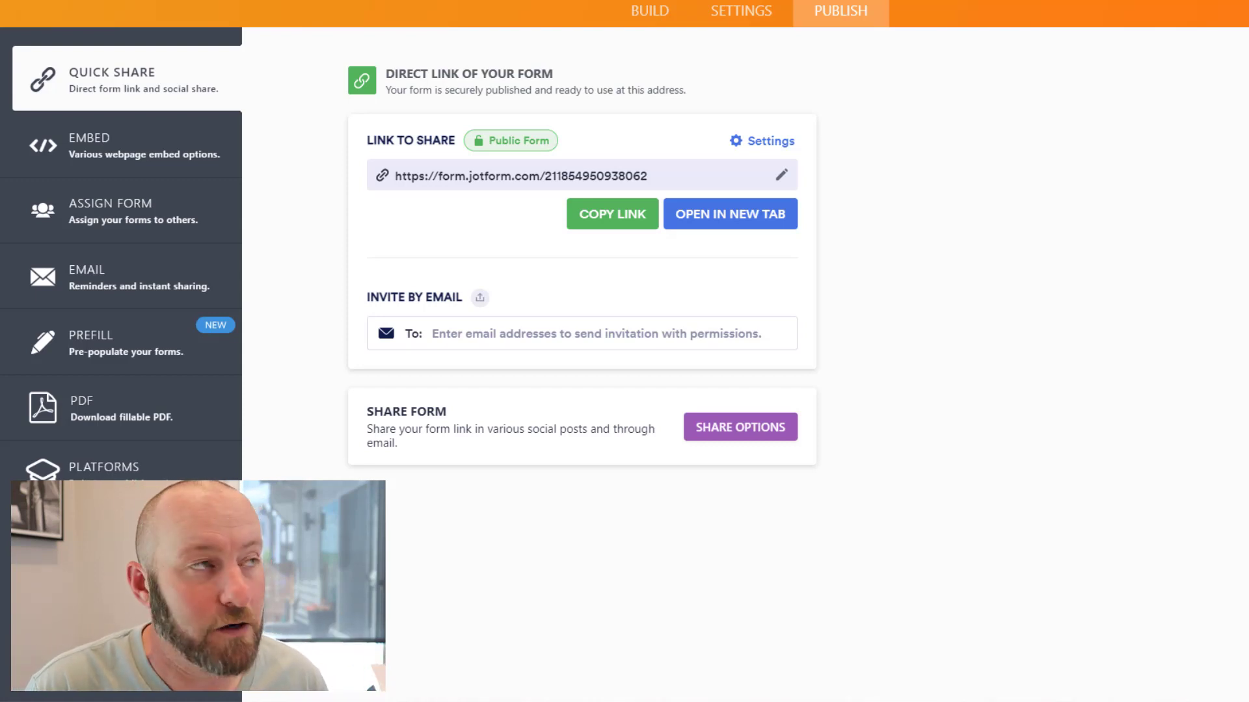
Step: Switch Hide field ON for the Name field in its Advanced properties
{"action": "left_click", "coordinate": [650, 11]}
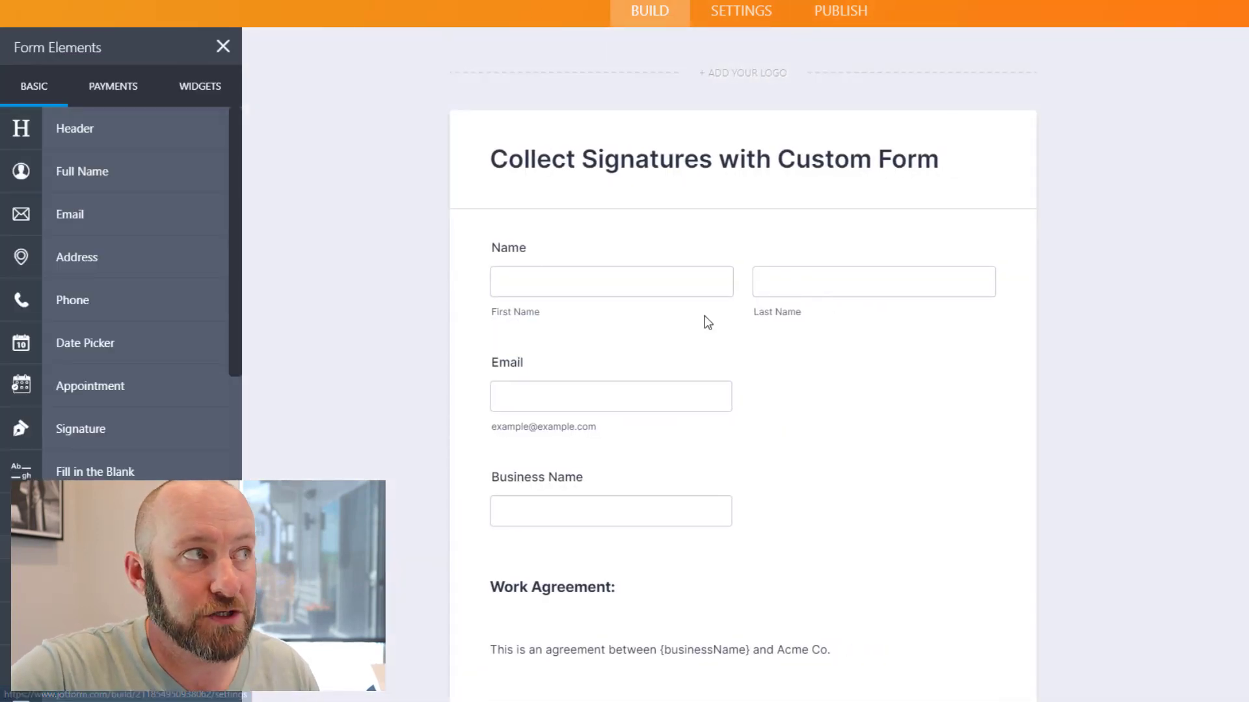
{"action": "left_click", "coordinate": [608, 265]}
{"action": "left_click", "coordinate": [1022, 264]}
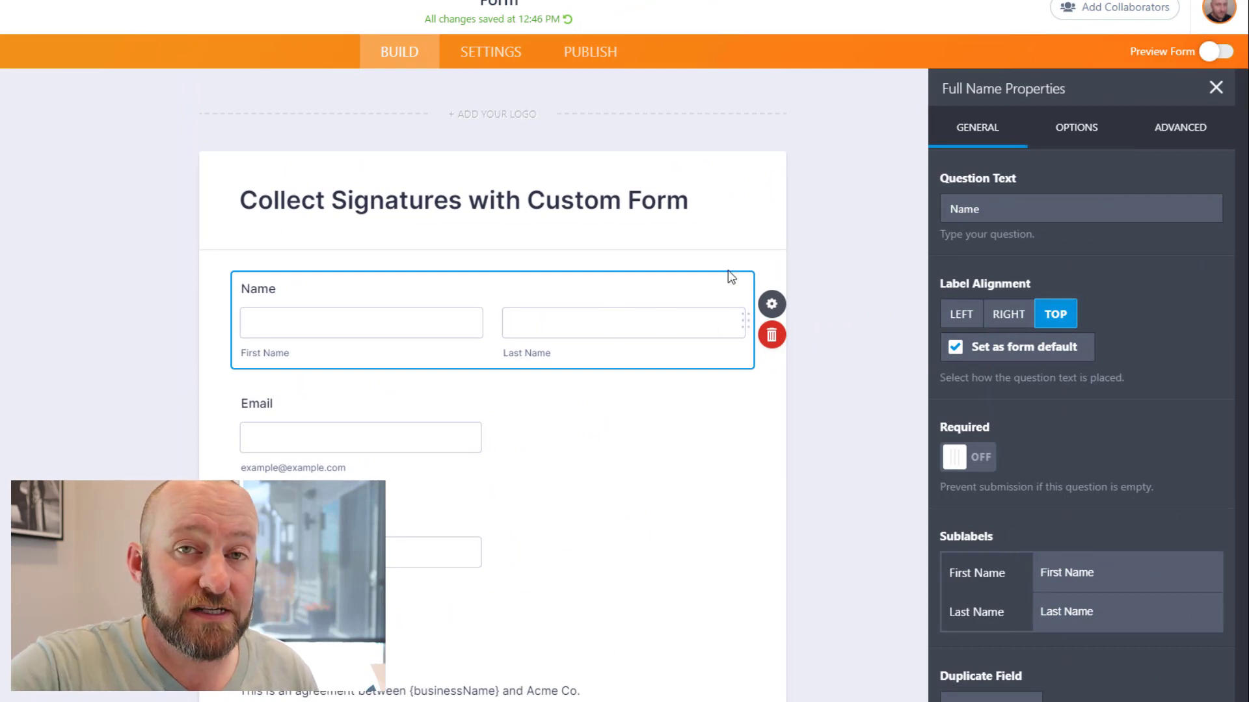
{"action": "scroll", "coordinate": [1058, 346], "scroll_direction": "down", "scroll_amount": 1}
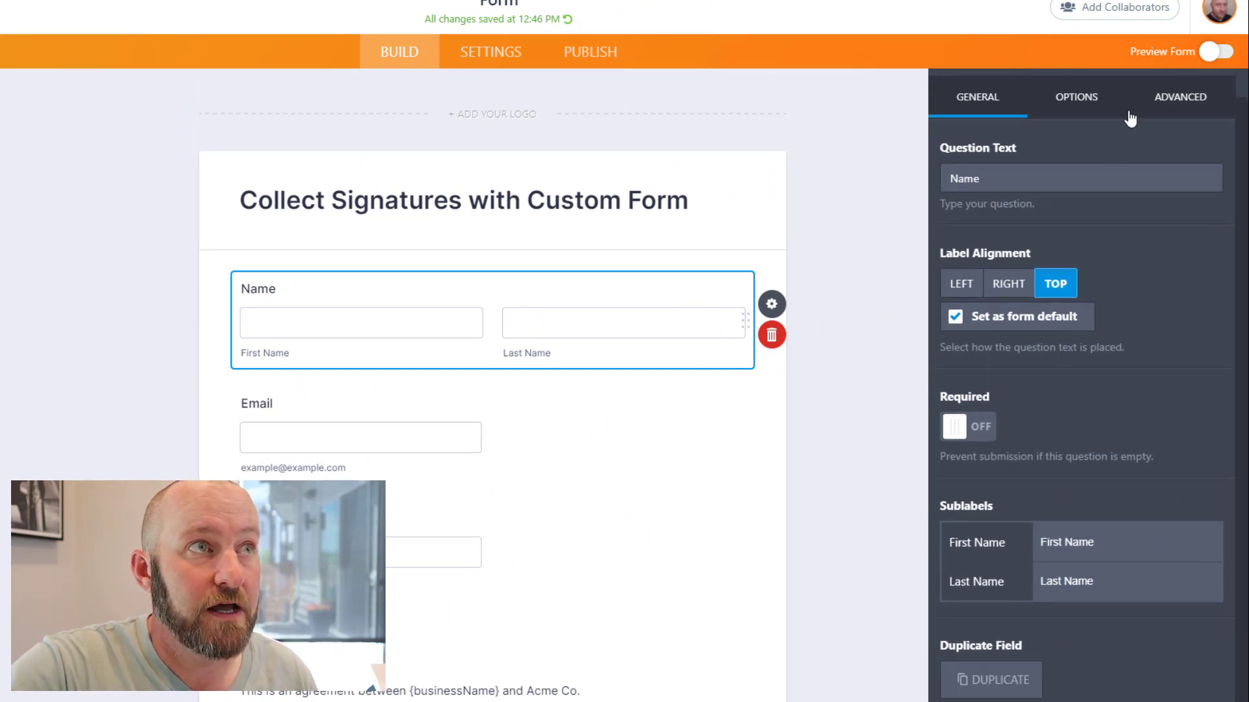
{"action": "left_click", "coordinate": [1171, 98]}
{"action": "scroll", "coordinate": [1073, 390], "scroll_direction": "down", "scroll_amount": 1}
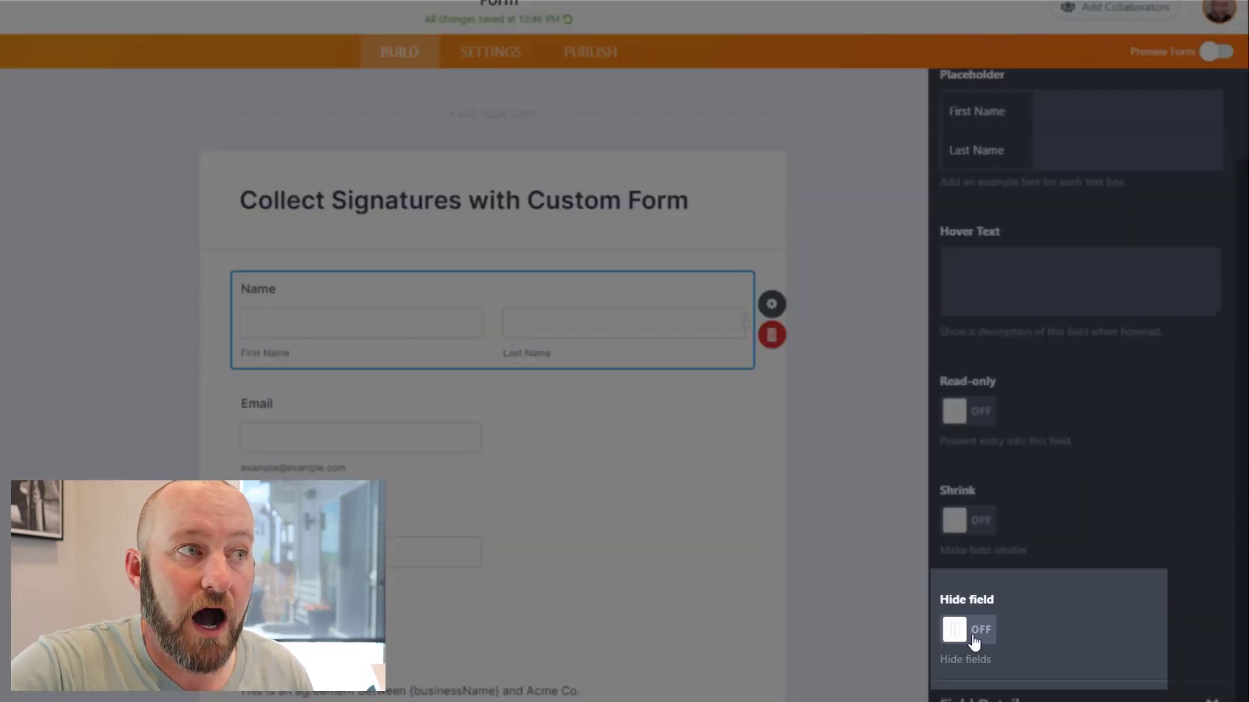
{"action": "left_click", "coordinate": [973, 635]}
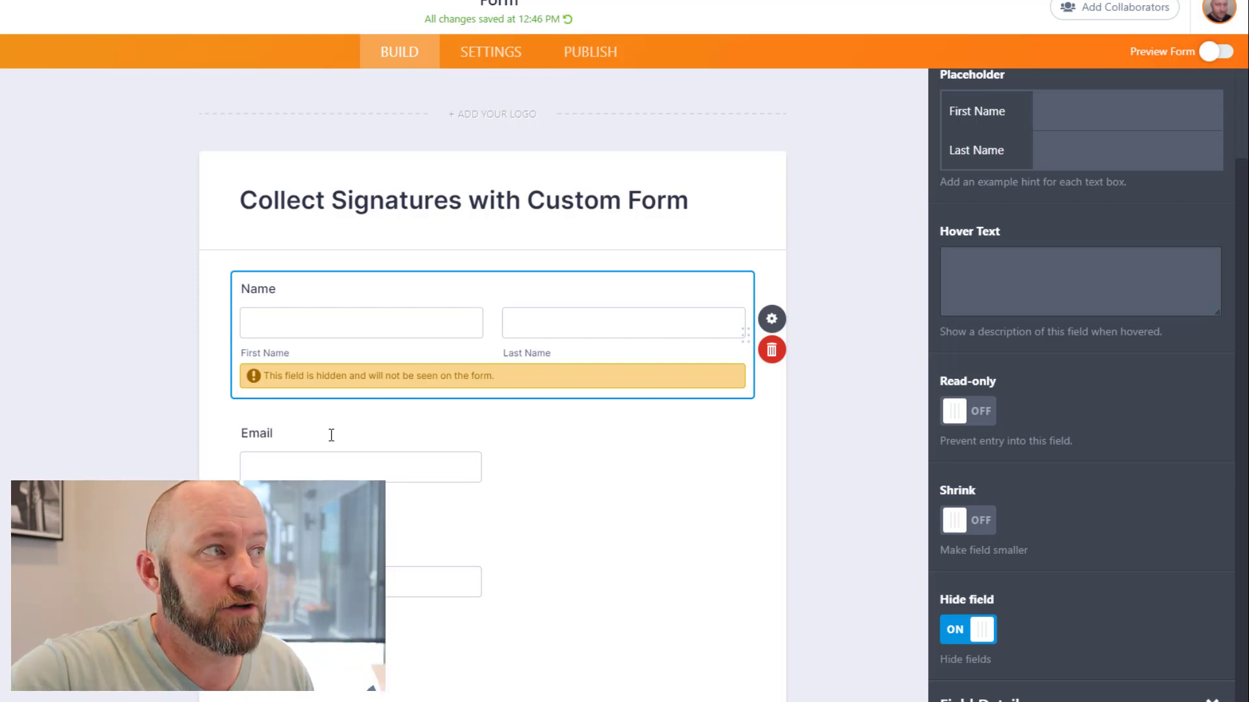
Step: Switch Hide field ON for the Email and Business Name fields
{"action": "left_click", "coordinate": [331, 435]}
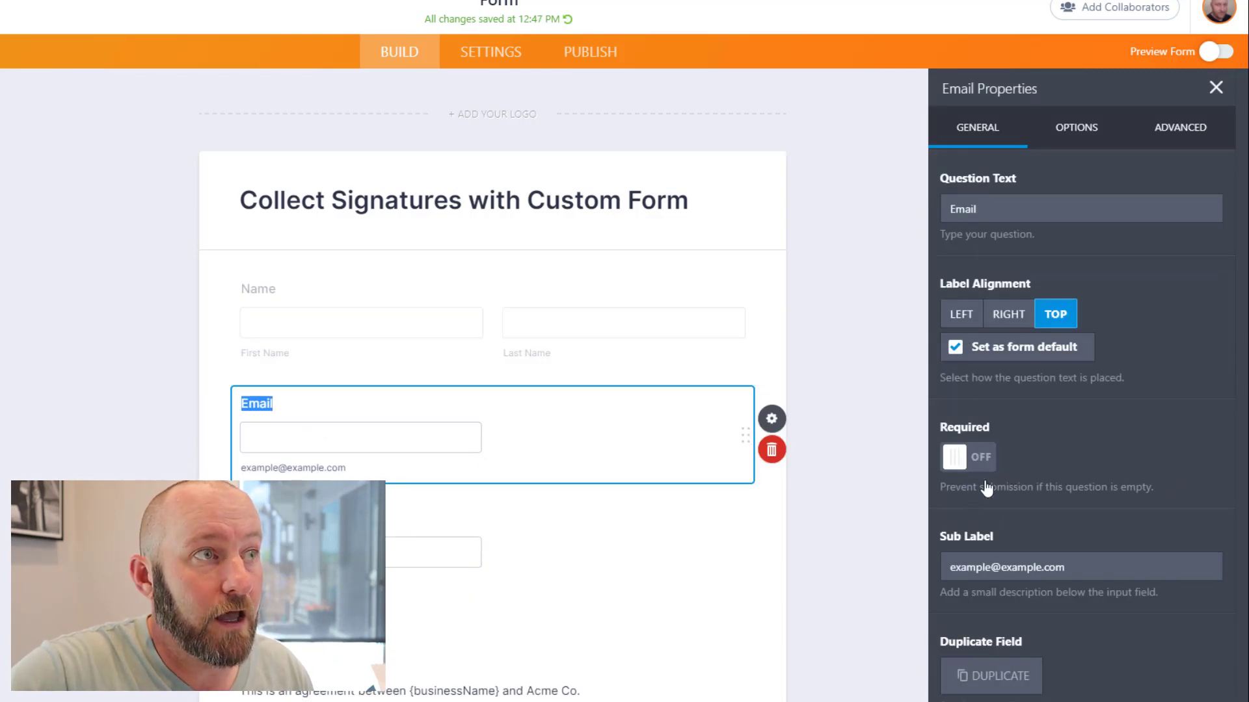
{"action": "left_click", "coordinate": [1179, 127]}
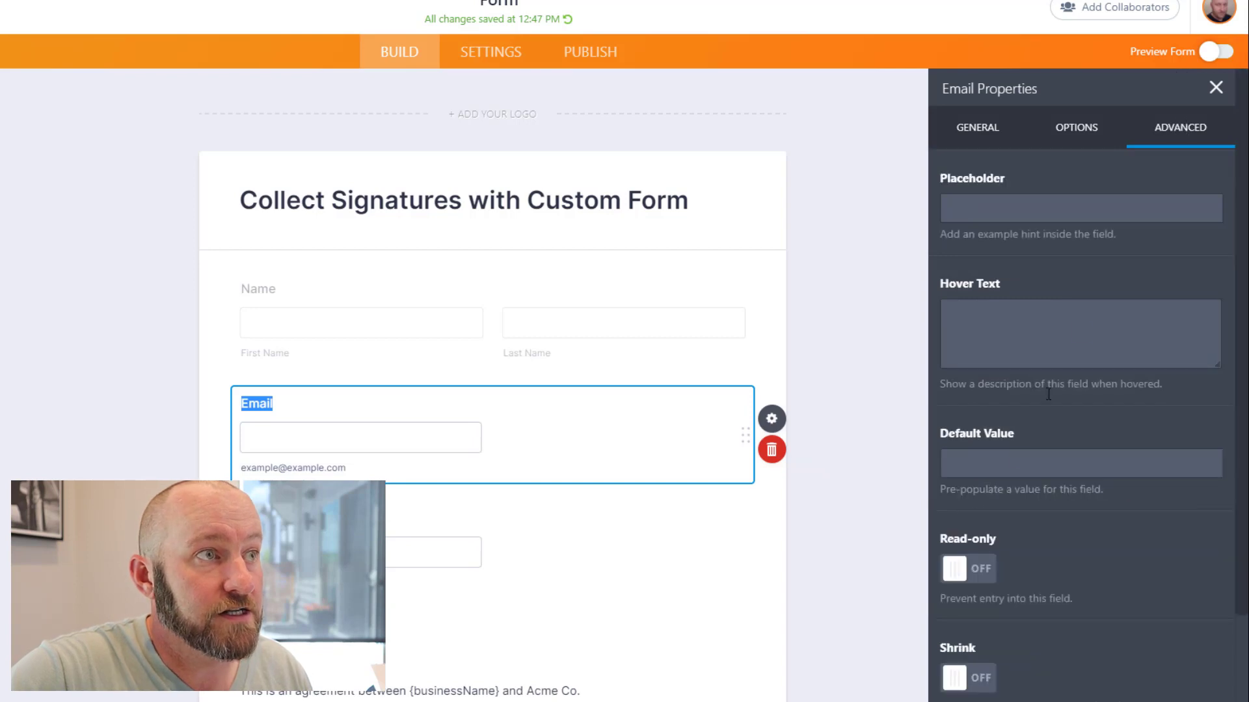
{"action": "scroll", "coordinate": [998, 611], "scroll_direction": "down", "scroll_amount": 2}
{"action": "left_click", "coordinate": [966, 629]}
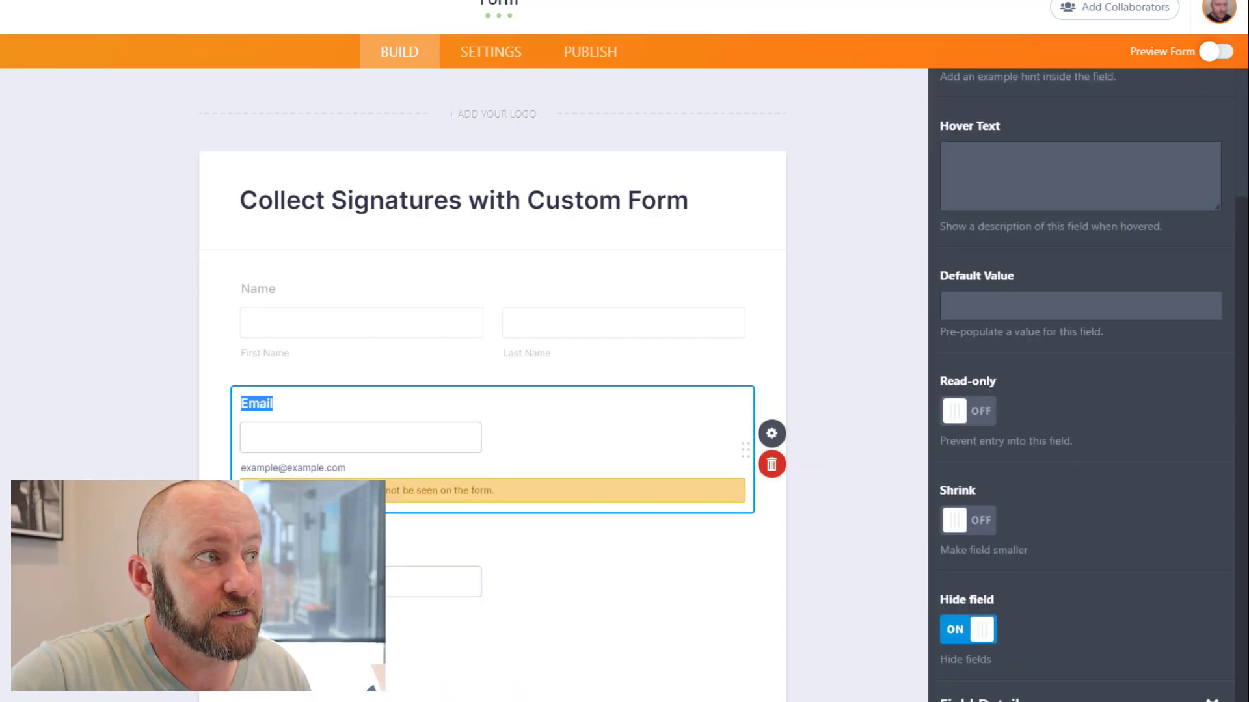
{"action": "left_click", "coordinate": [586, 546]}
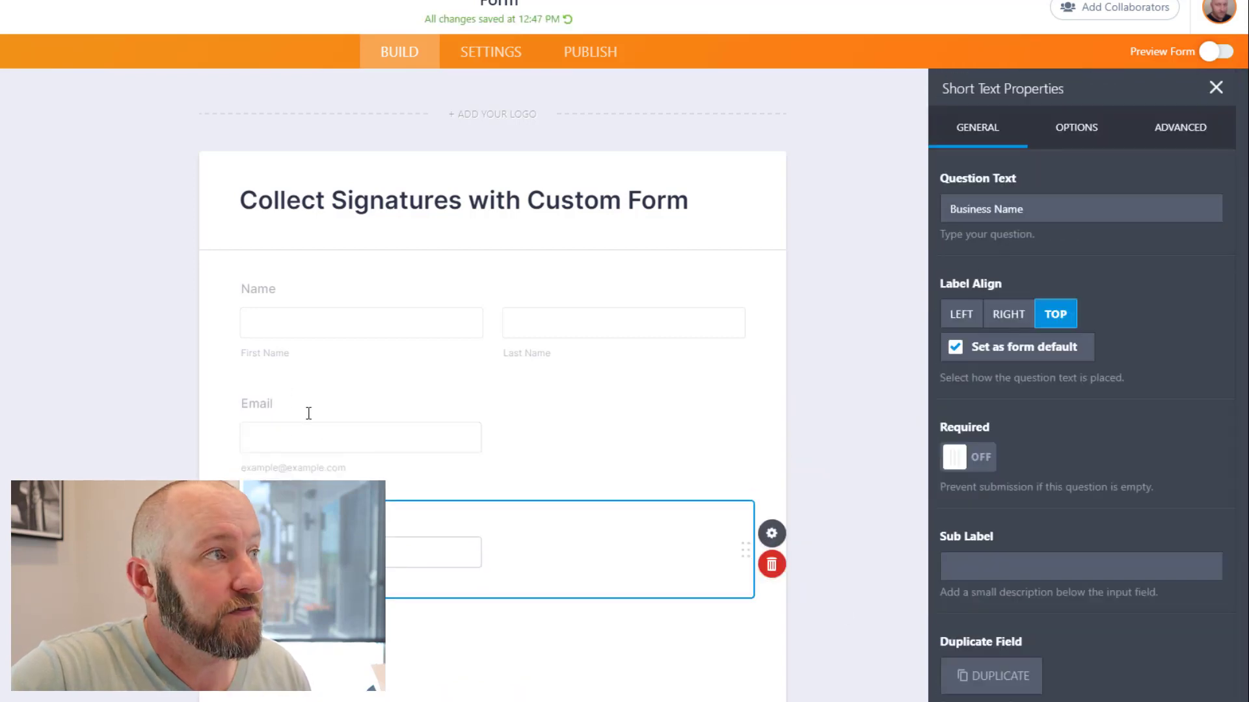
{"action": "left_click", "coordinate": [1179, 126]}
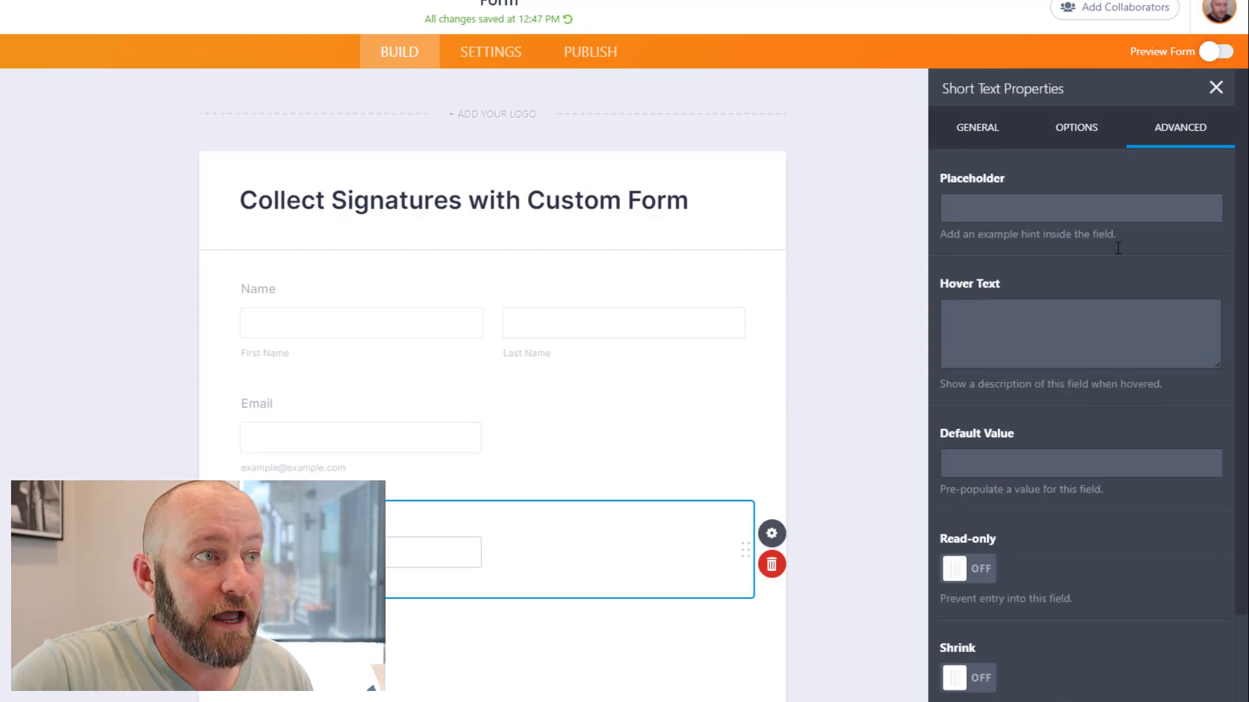
{"action": "scroll", "coordinate": [1082, 343], "scroll_direction": "down", "scroll_amount": 3}
{"action": "left_click", "coordinate": [966, 629]}
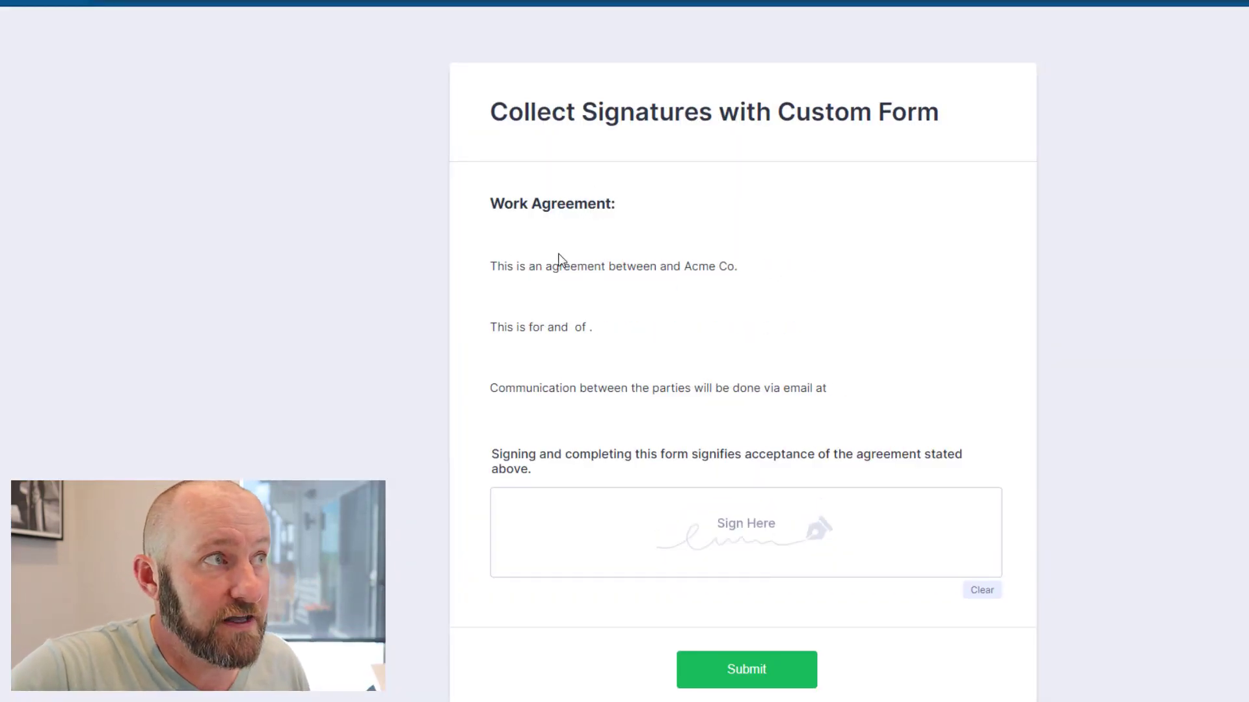
{"action": "mouse_move", "coordinate": [487, 262]}
{"action": "left_mouse_down"}
{"action": "mouse_move", "coordinate": [851, 355]}
{"action": "mouse_move", "coordinate": [936, 415]}
{"action": "left_mouse_up"}
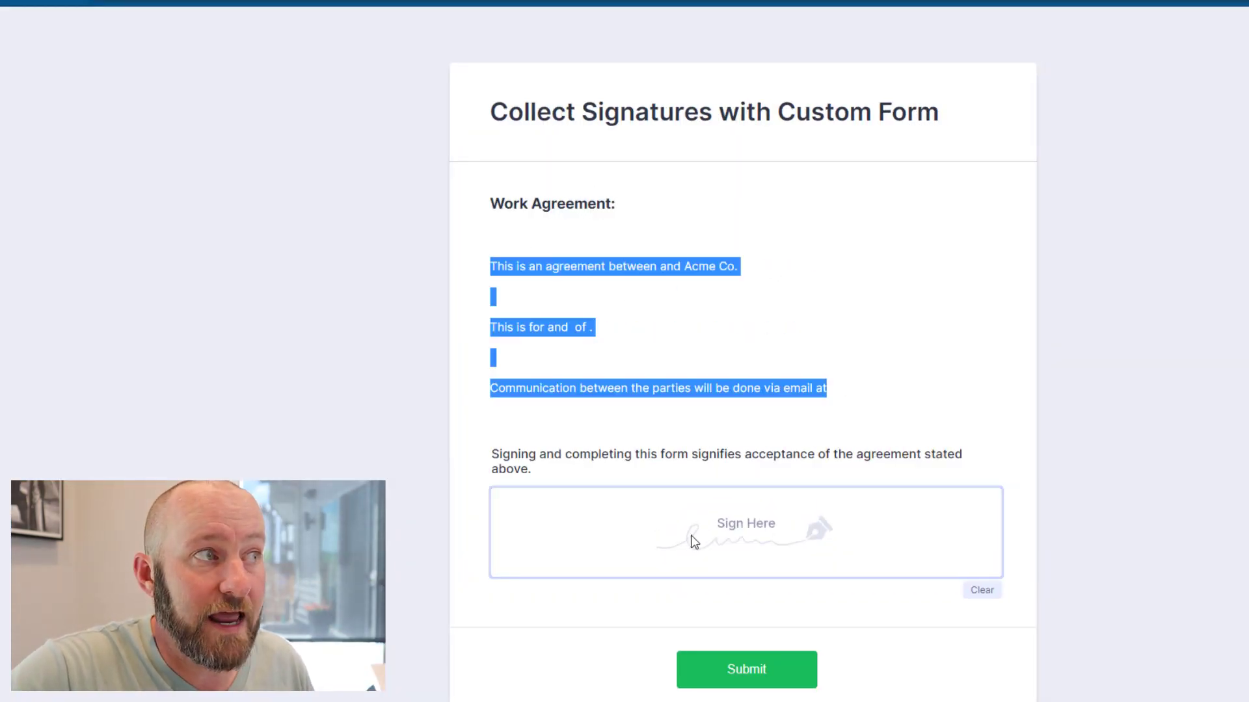
{"action": "left_click", "coordinate": [735, 420]}
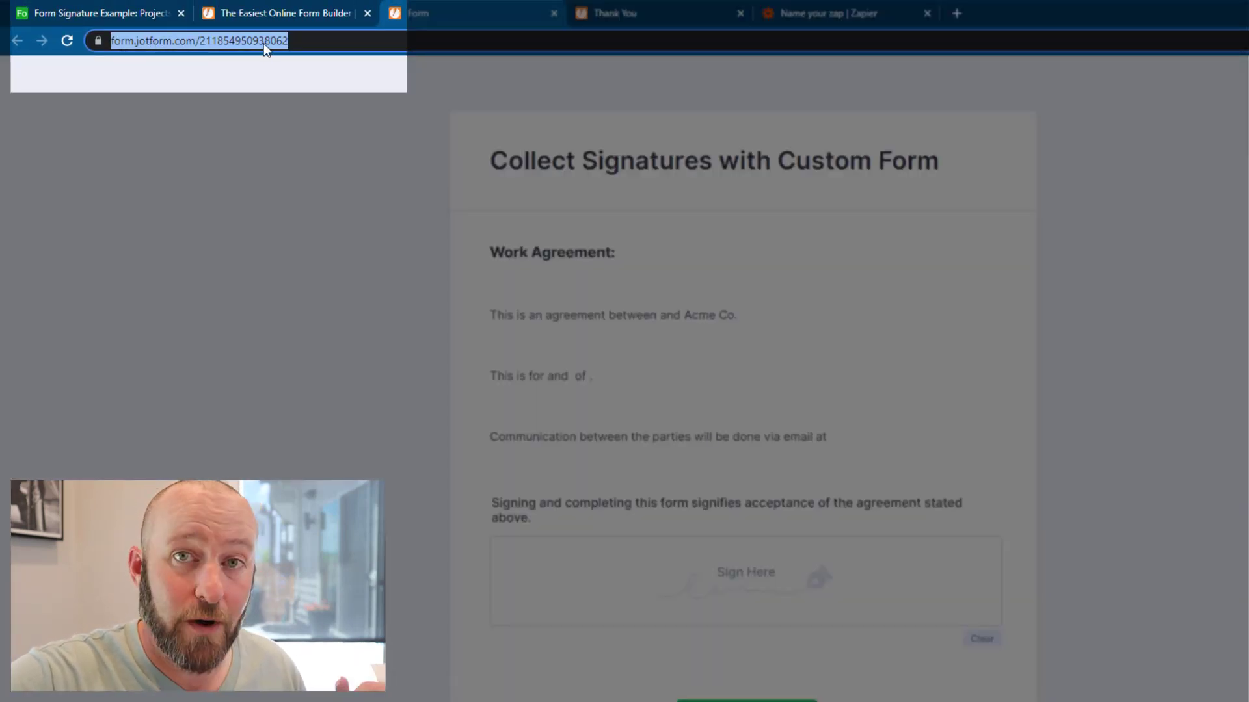
Step: Replace Airtable's Form URL formula with the published JotForm link and save
{"action": "left_click", "coordinate": [89, 11]}
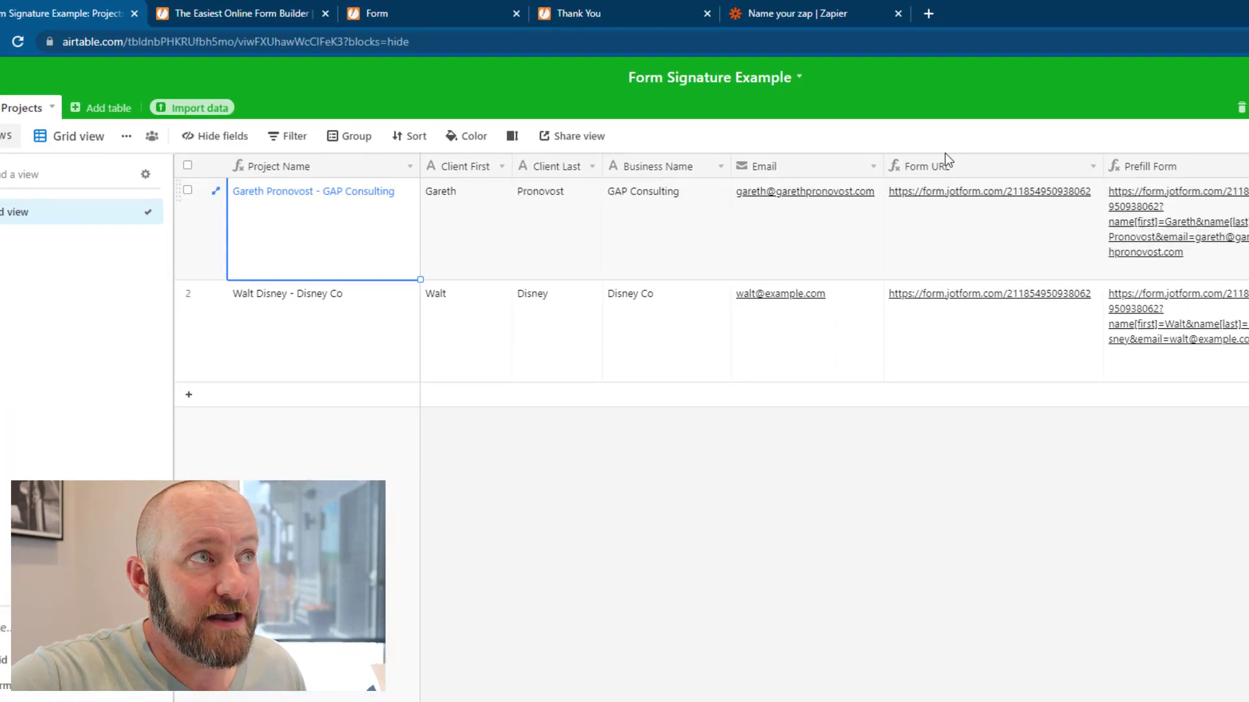
{"action": "double_click", "coordinate": [791, 190]}
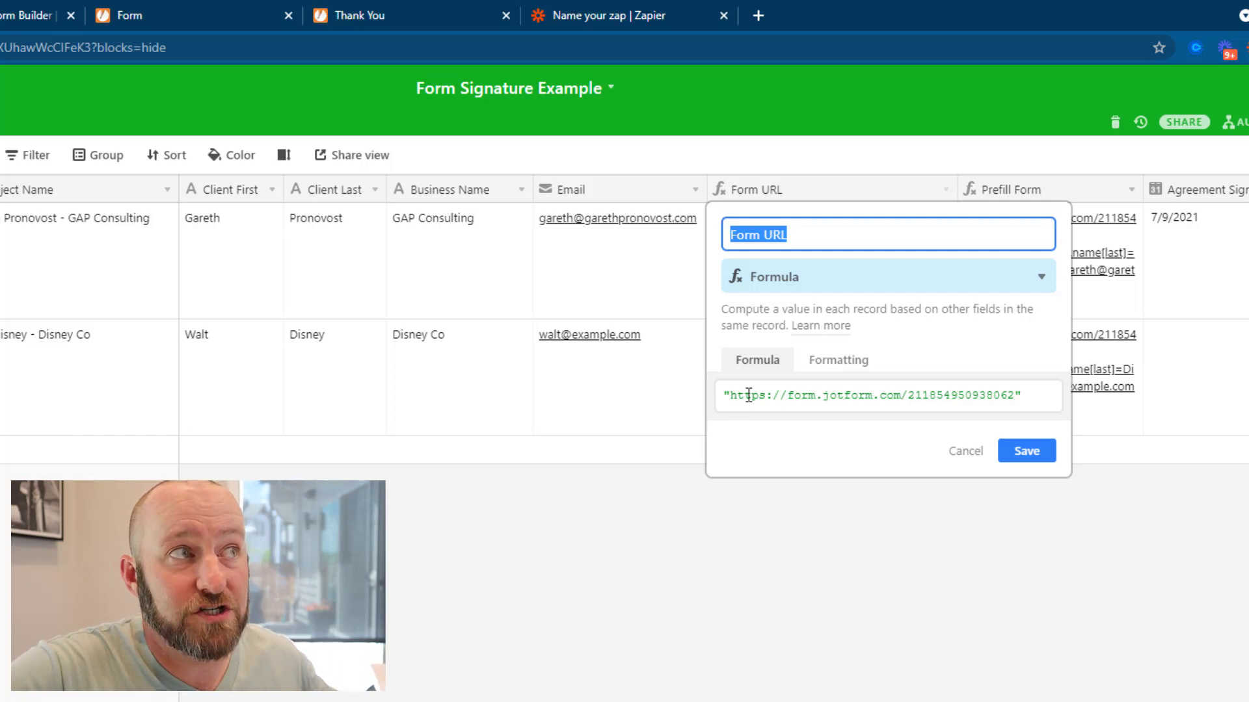
{"action": "left_click_drag", "start_coordinate": [730, 394], "coordinate": [1013, 396]}
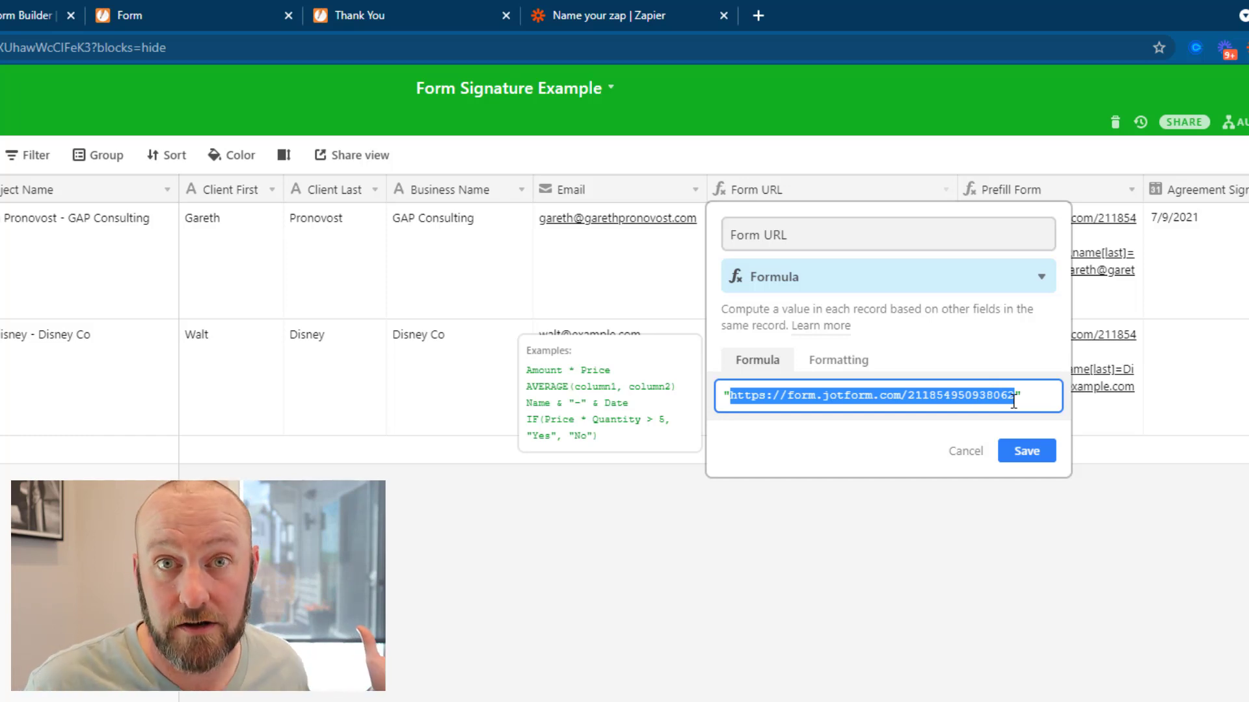
{"action": "left_click", "coordinate": [1033, 452]}
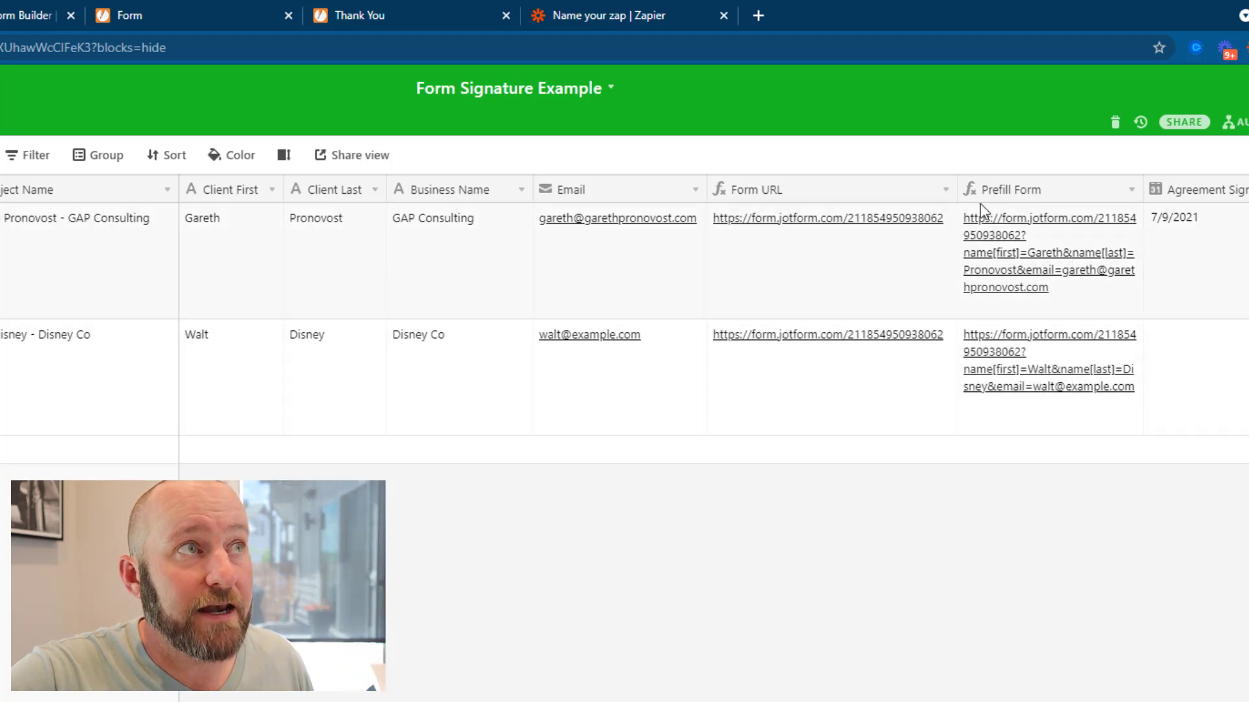
Step: Inspect the Prefill Form formula's Form URL, name[first] and Client First parts without changing it
{"action": "double_click", "coordinate": [1015, 197]}
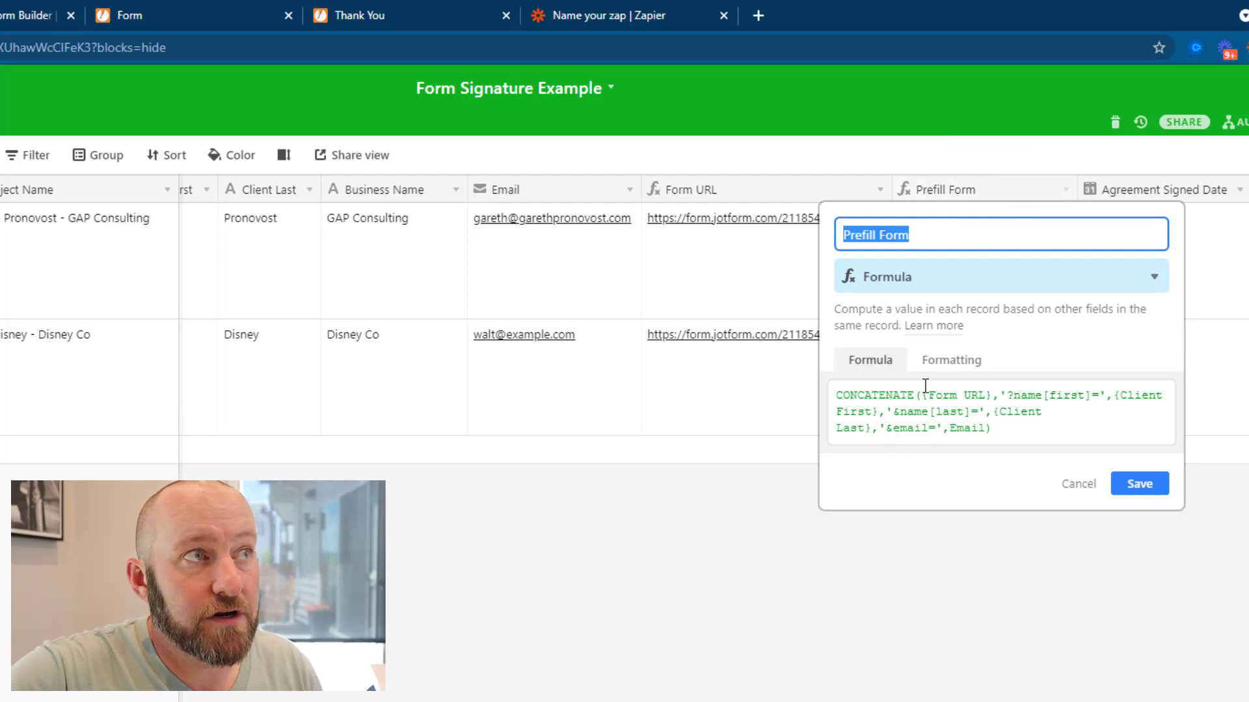
{"action": "left_click_drag", "start_coordinate": [922, 396], "coordinate": [993, 398]}
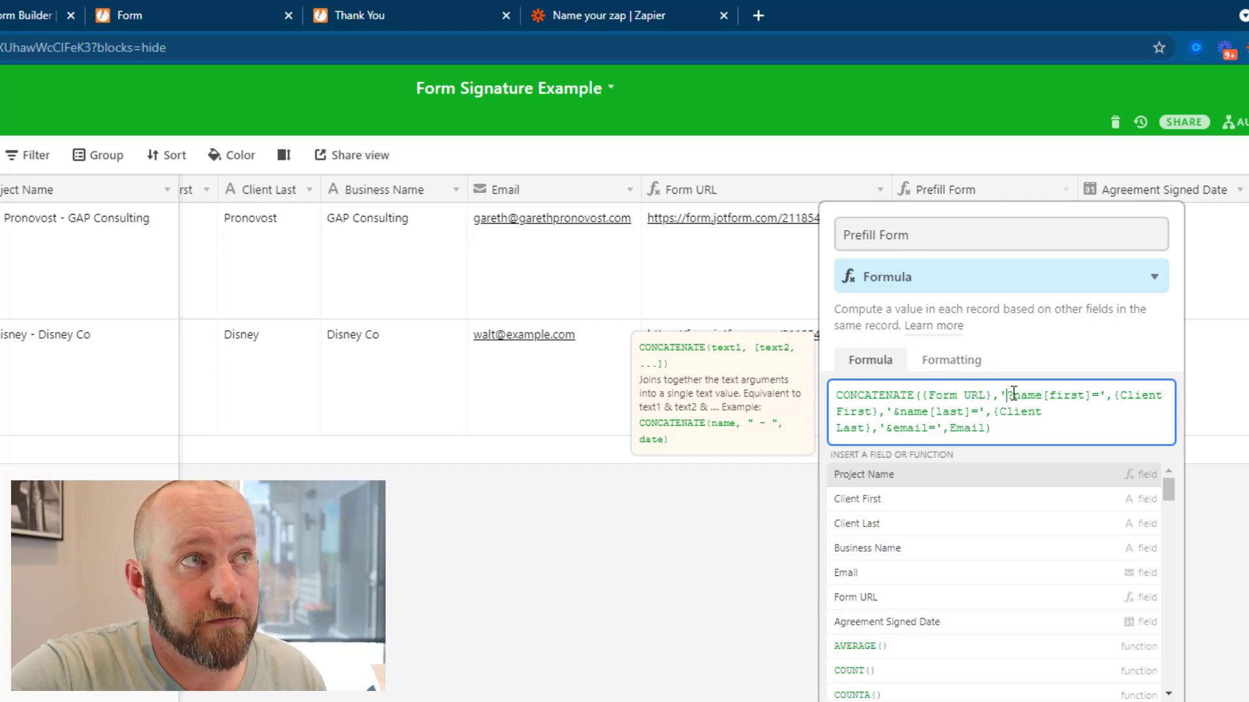
{"action": "left_click_drag", "start_coordinate": [1009, 395], "coordinate": [1091, 398]}
{"action": "left_click", "coordinate": [1007, 397]}
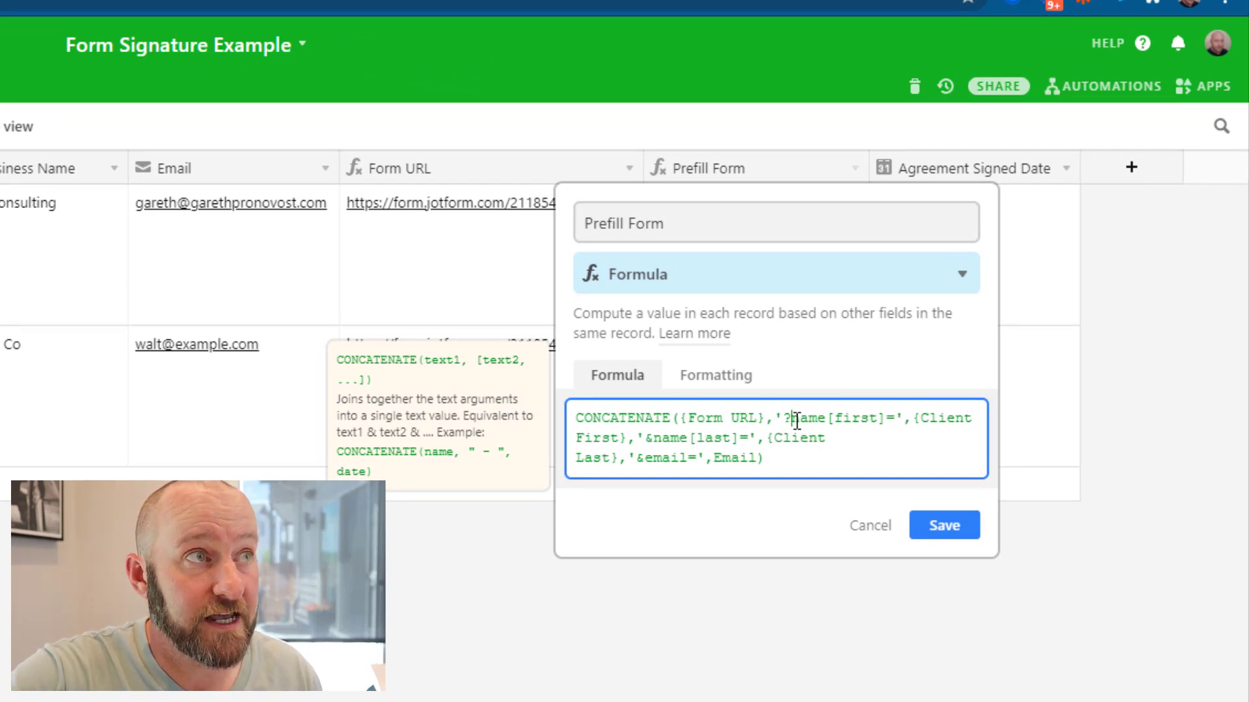
{"action": "left_click_drag", "start_coordinate": [793, 419], "coordinate": [884, 414]}
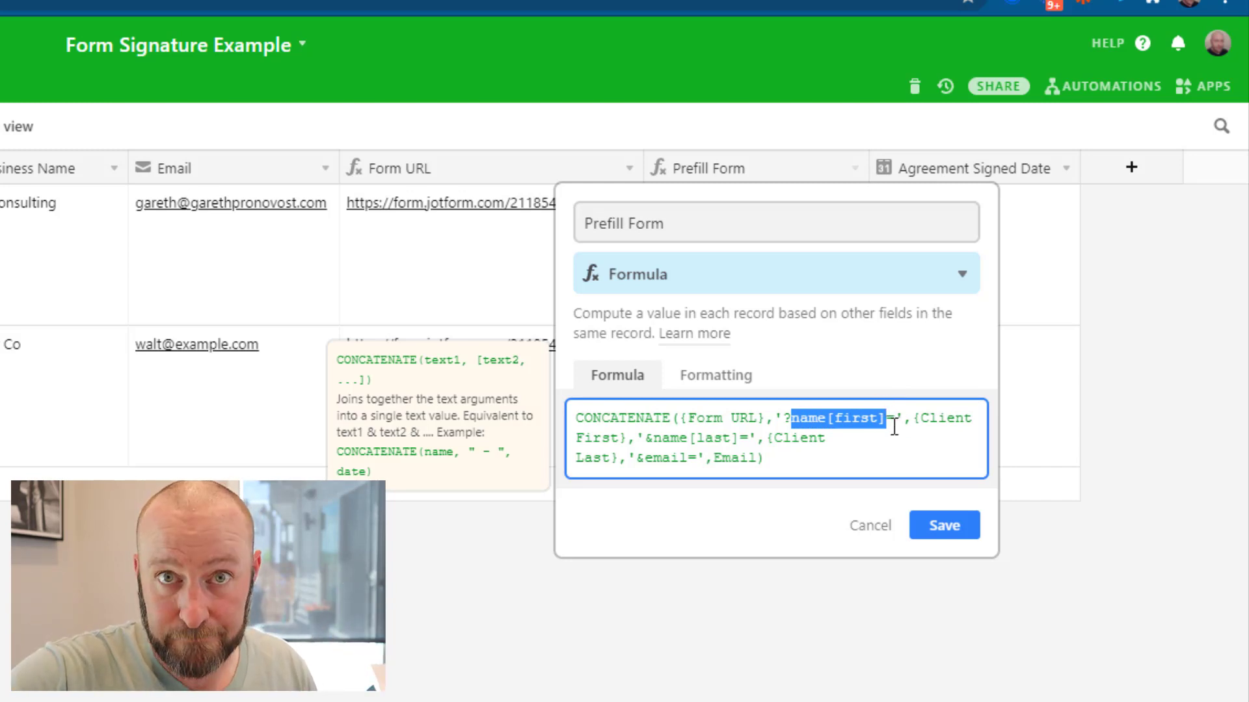
{"action": "left_click_drag", "start_coordinate": [916, 418], "coordinate": [630, 436]}
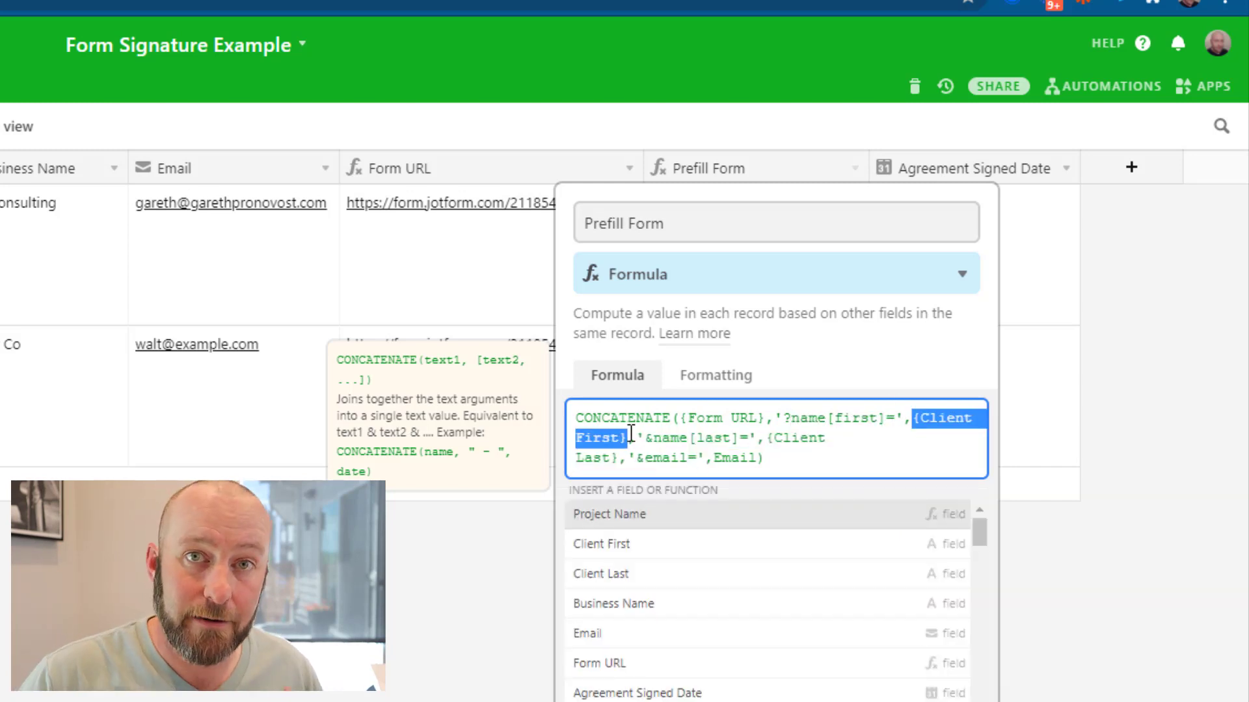
{"action": "key", "text": "Escape"}
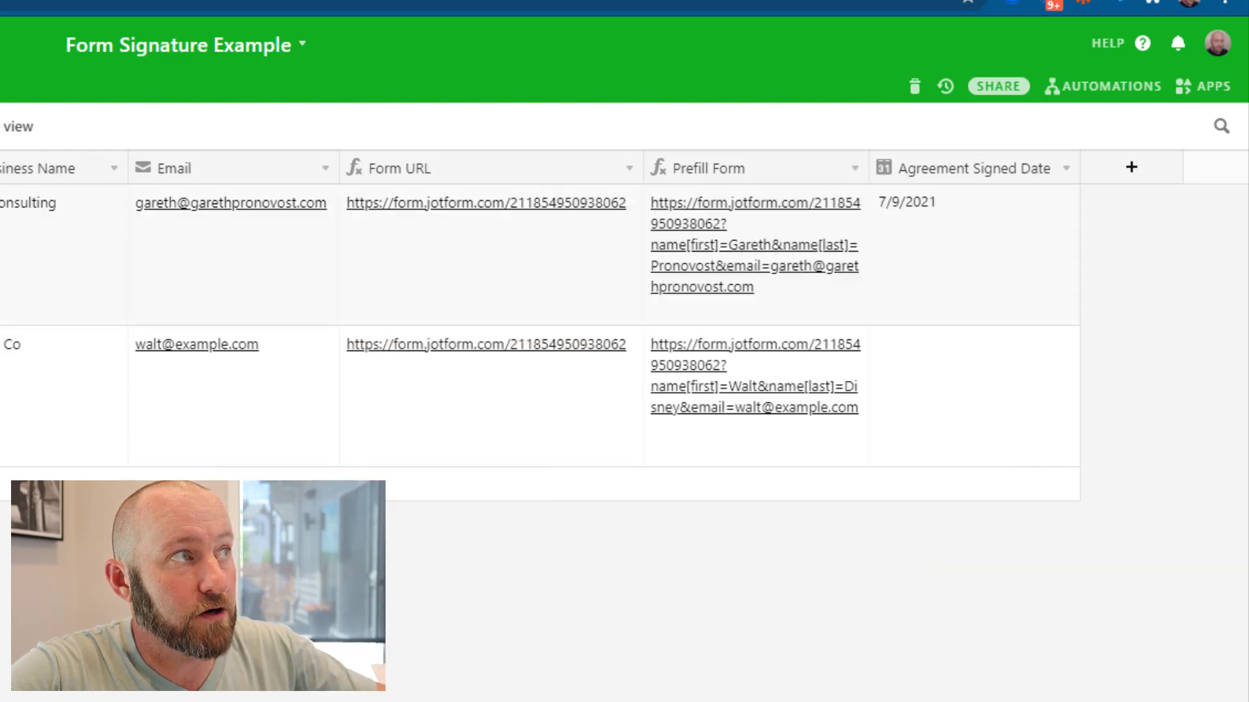
{"action": "scroll", "coordinate": [625, 342], "scroll_direction": "left", "scroll_amount": 2}
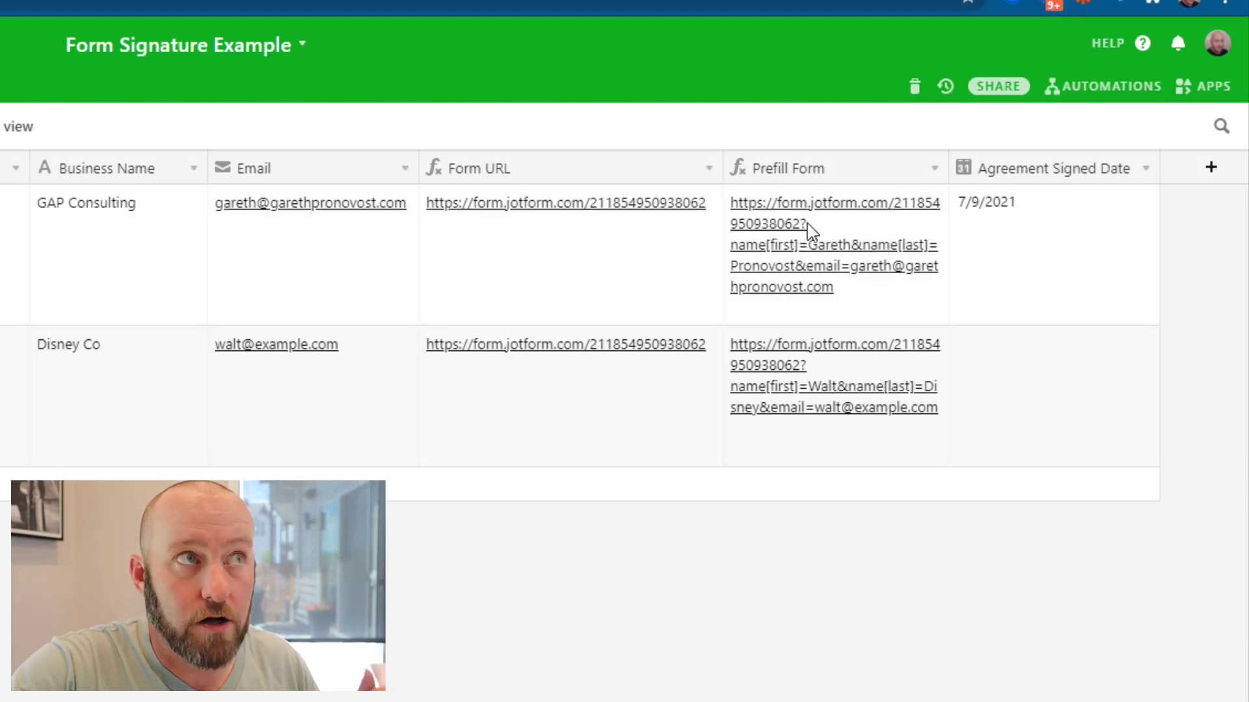
{"action": "double_click", "coordinate": [830, 174]}
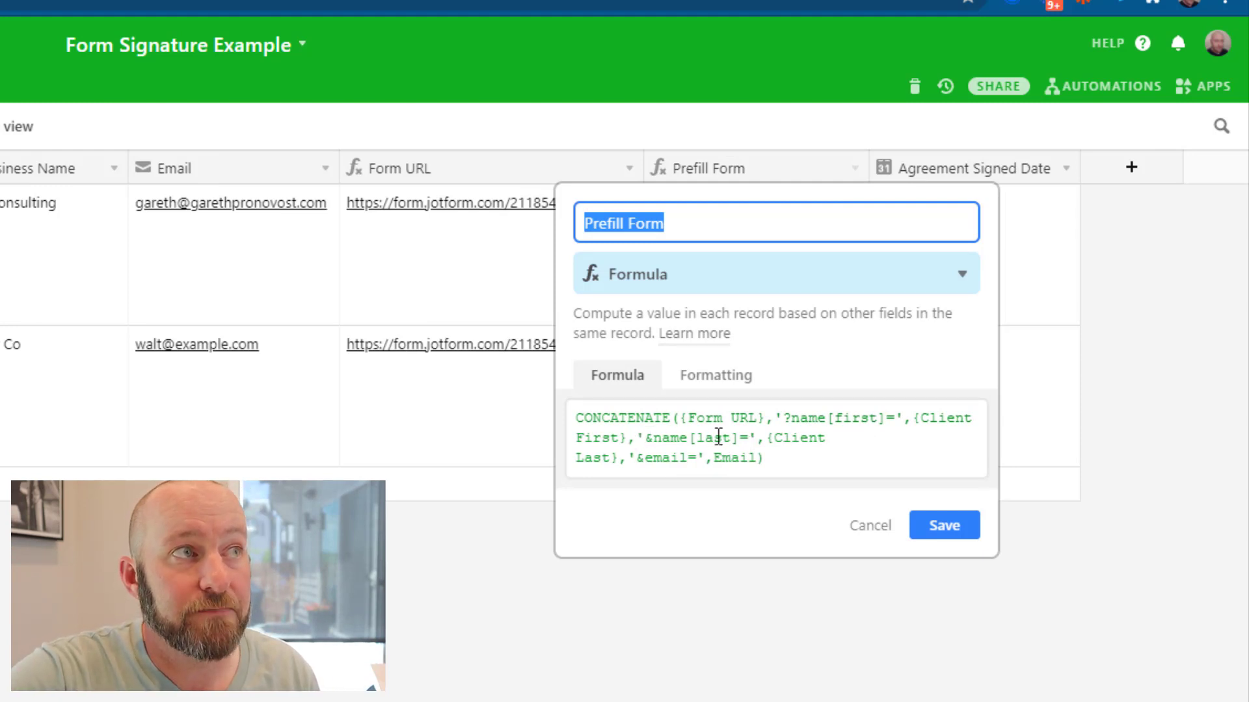
{"action": "left_click", "coordinate": [649, 438]}
{"action": "double_click", "coordinate": [649, 438]}
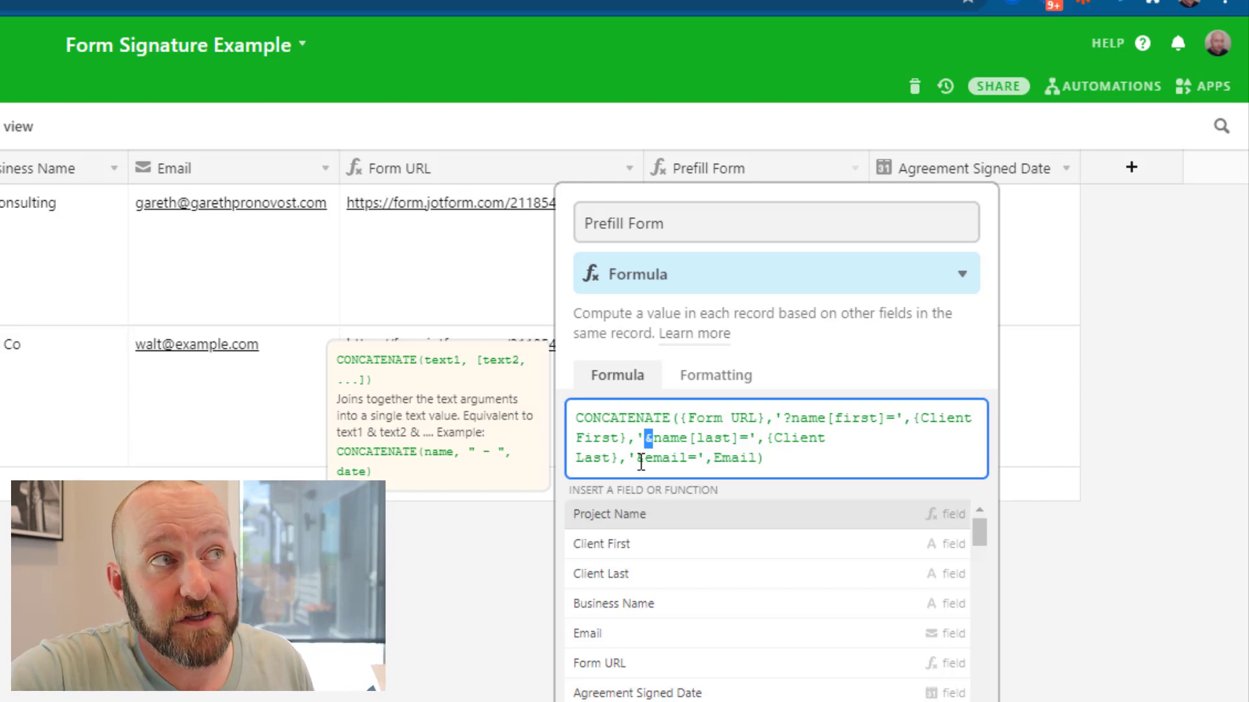
{"action": "left_click_drag", "start_coordinate": [637, 459], "coordinate": [696, 467]}
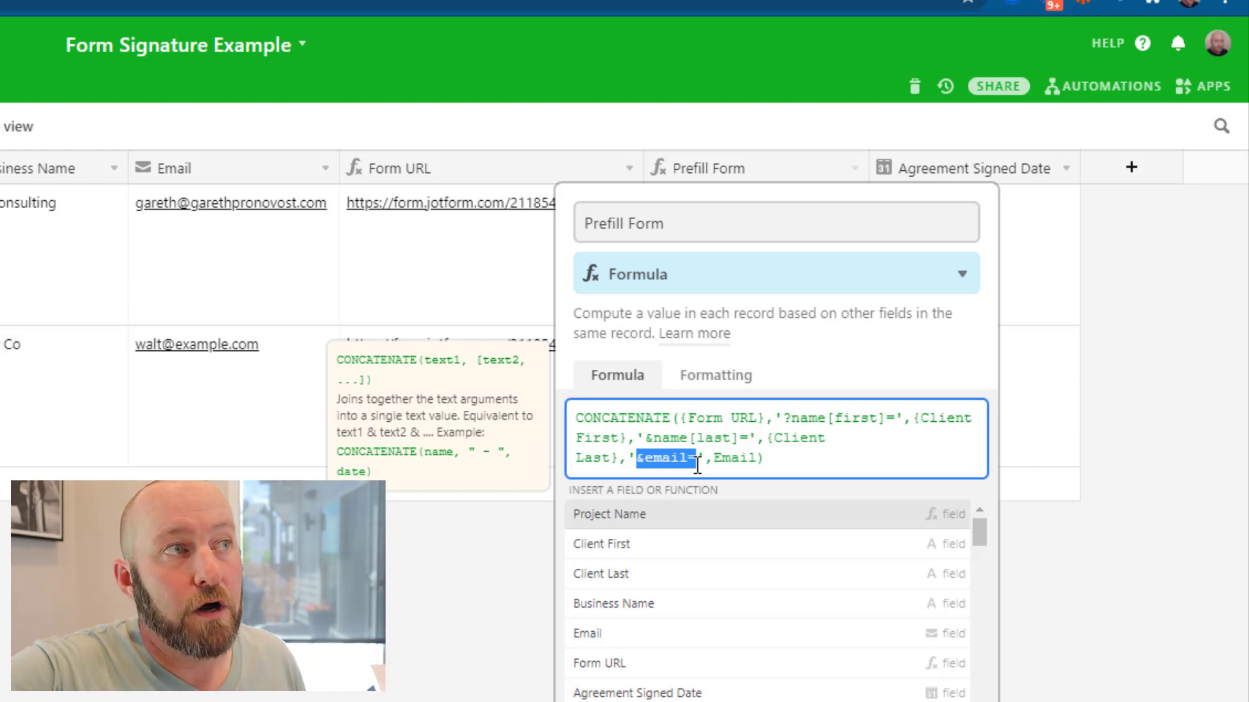
{"action": "left_click", "coordinate": [759, 459]}
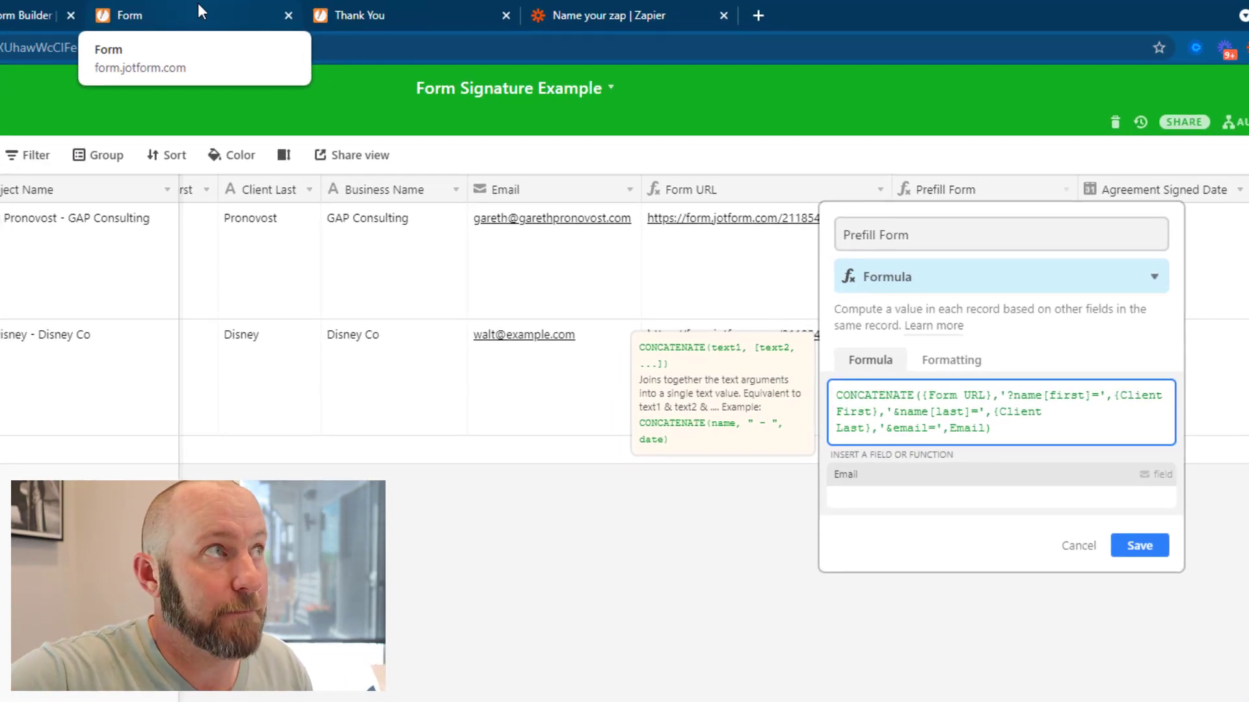
Step: Dismiss Airtable's formula dialog and view the JotForm signature form's page source
{"action": "key", "text": "Return"}
{"action": "left_click", "coordinate": [183, 8]}
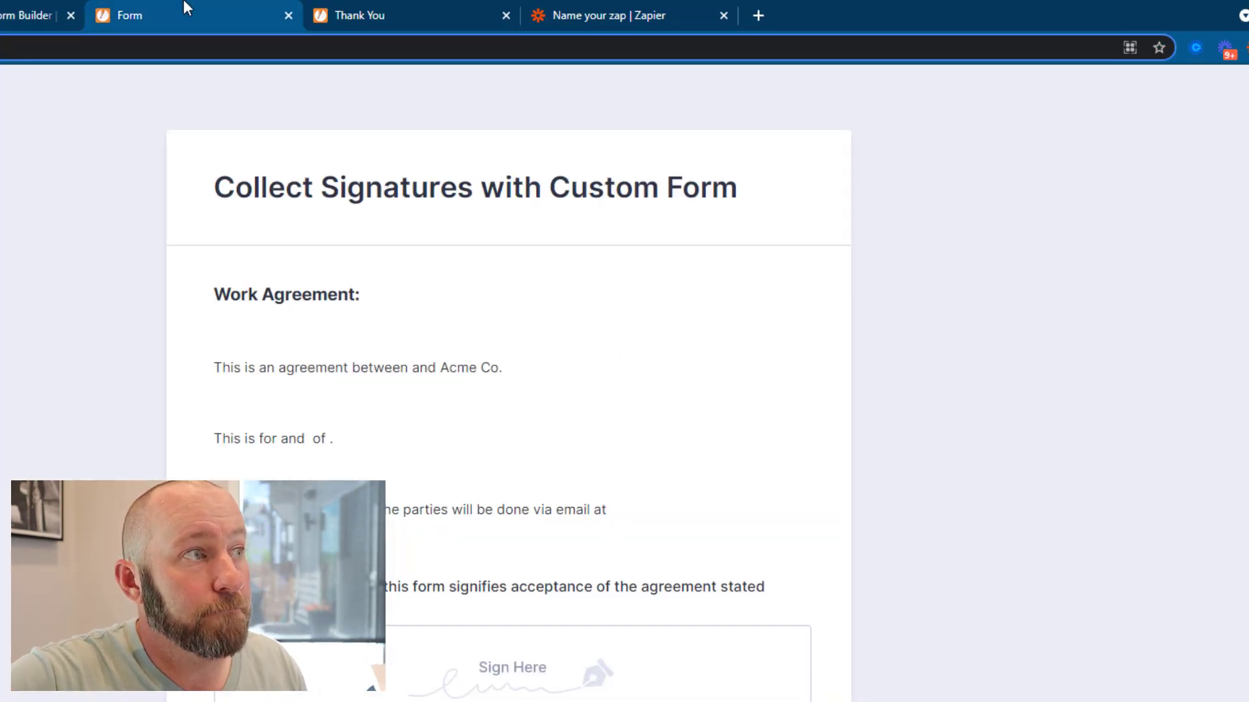
{"action": "right_click", "coordinate": [553, 294]}
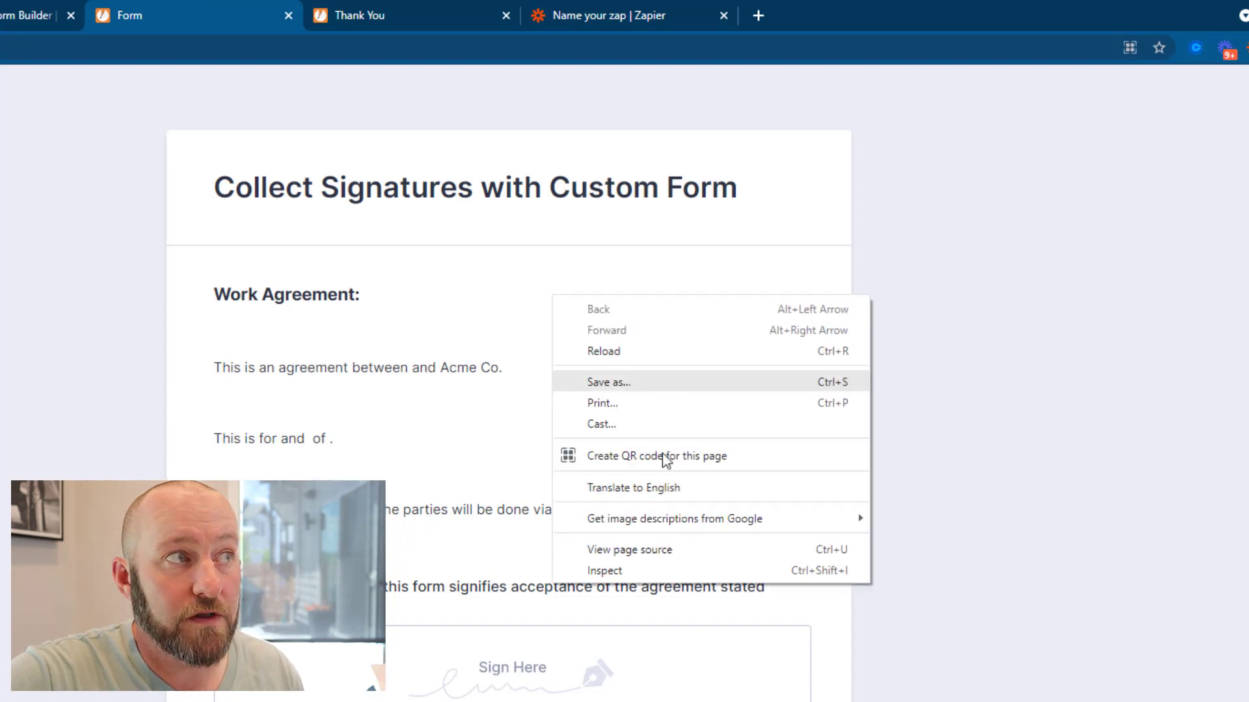
{"action": "left_click", "coordinate": [630, 550]}
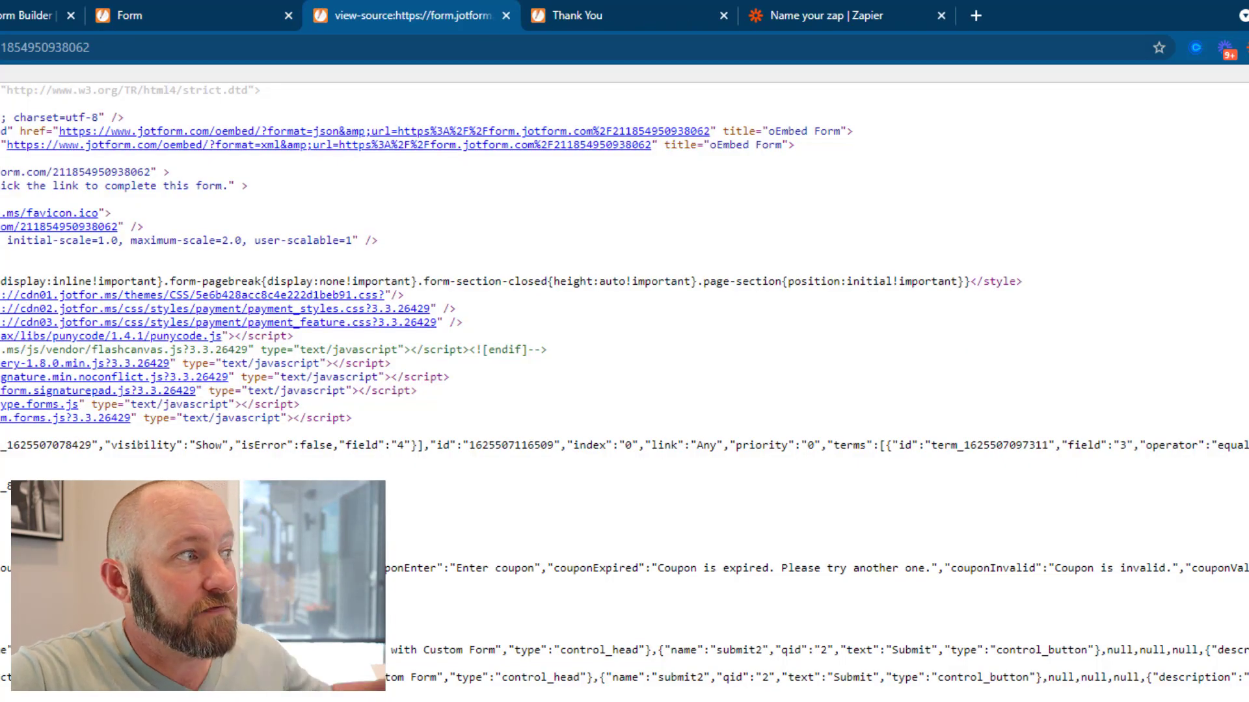
{"action": "scroll", "coordinate": [411, 485], "scroll_direction": "down", "scroll_amount": 8}
{"action": "scroll", "coordinate": [410, 485], "scroll_direction": "down", "scroll_amount": 3}
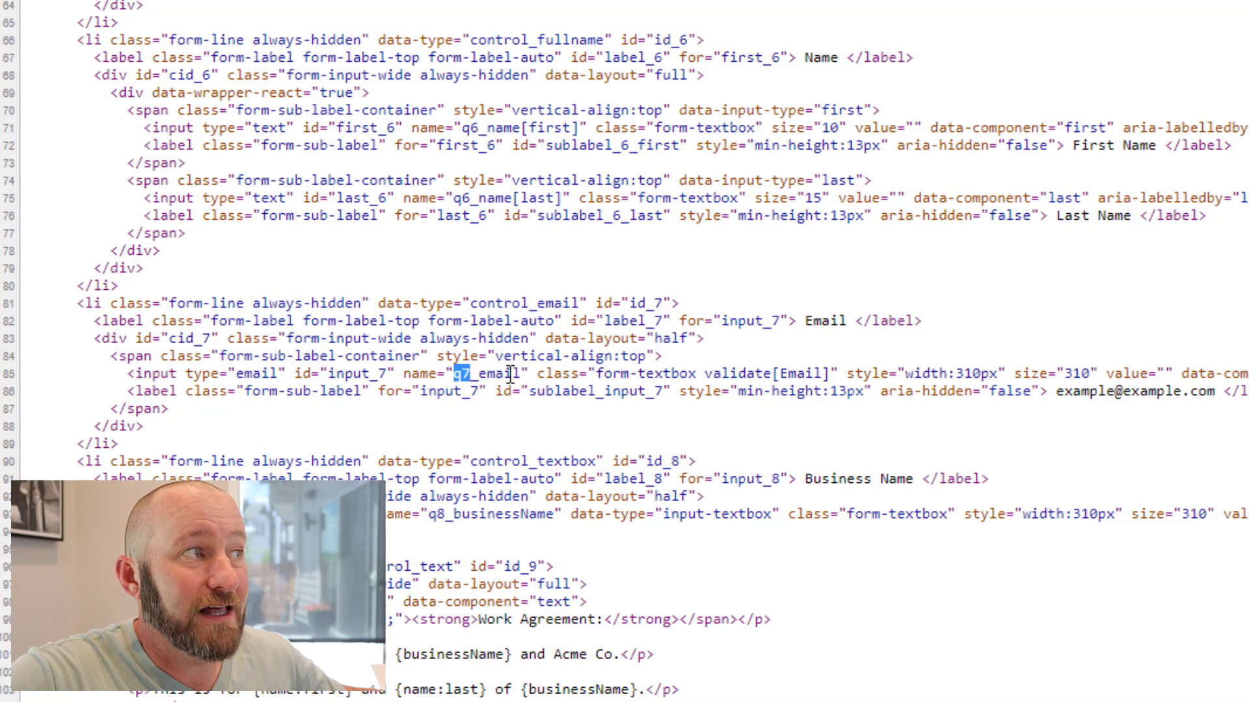
Step: Locate the email input name q7_email in the page source
{"action": "left_click_drag", "start_coordinate": [511, 375], "coordinate": [527, 376]}
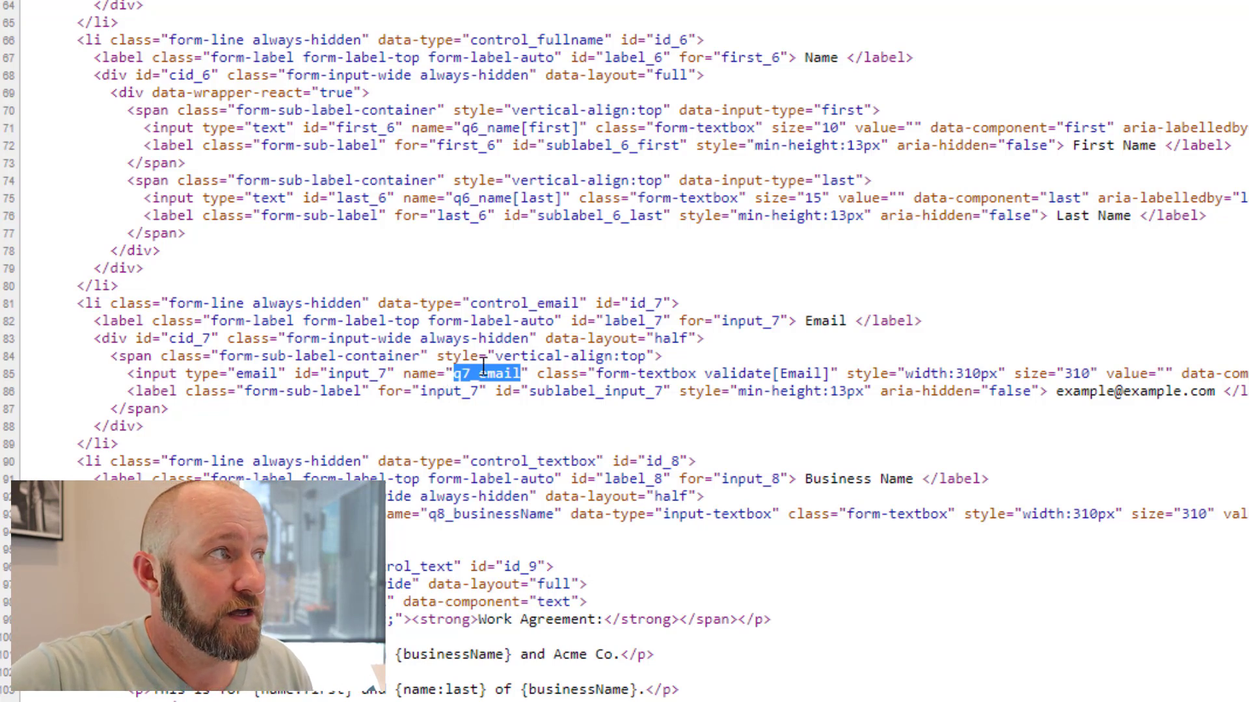
{"action": "left_click", "coordinate": [439, 376]}
{"action": "left_click_drag", "start_coordinate": [455, 376], "coordinate": [520, 375]}
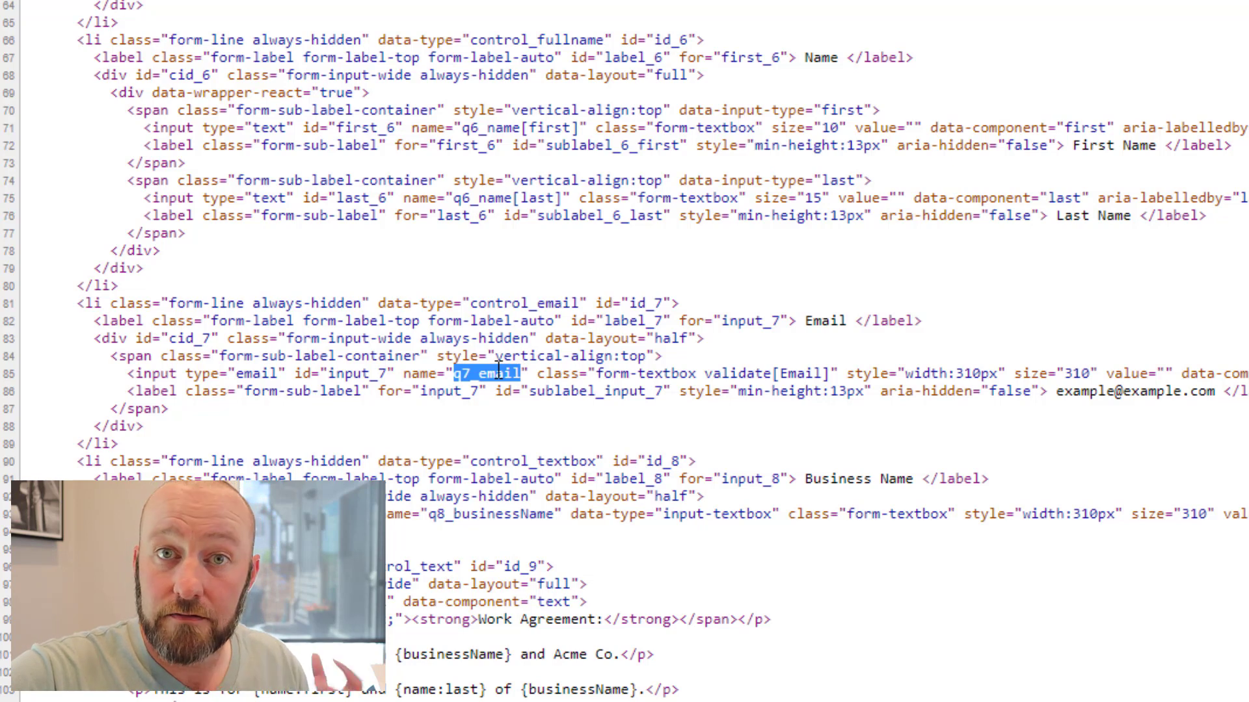
{"action": "left_click", "coordinate": [481, 371]}
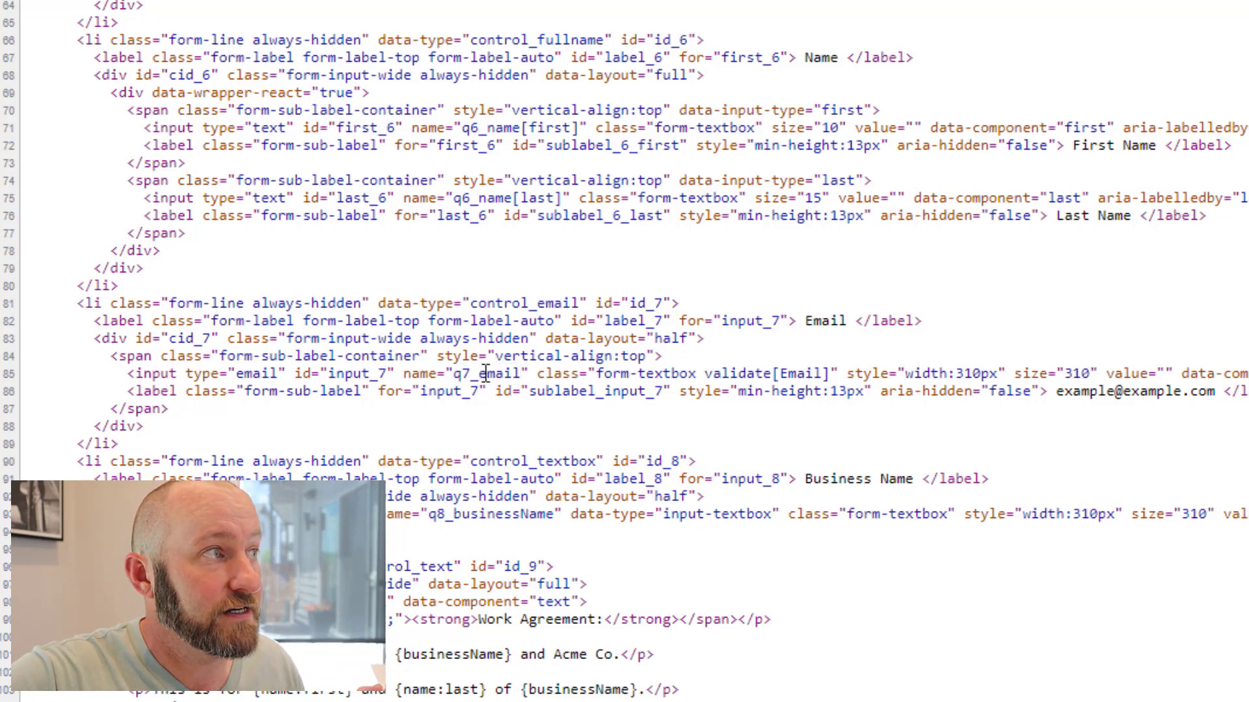
{"action": "left_click_drag", "start_coordinate": [480, 373], "coordinate": [524, 372]}
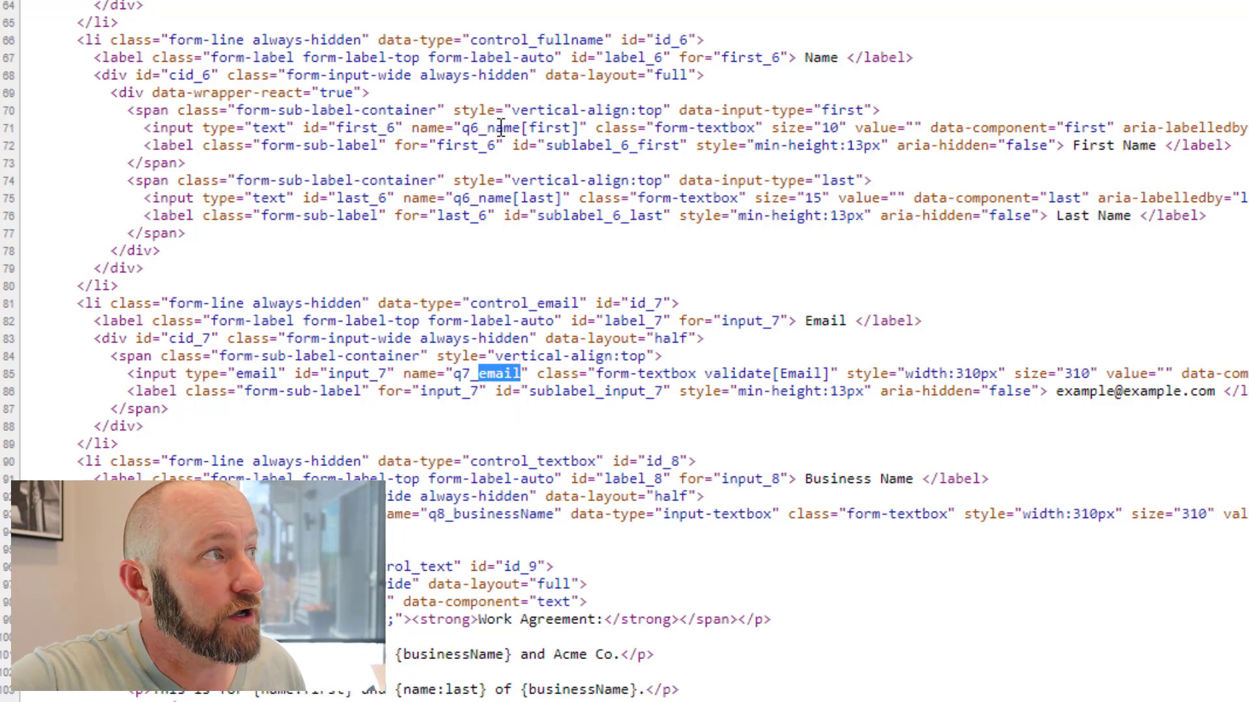
Step: Locate the input names q6_name[first], q6_name[last] and q8_businessName
{"action": "left_click_drag", "start_coordinate": [464, 128], "coordinate": [584, 125]}
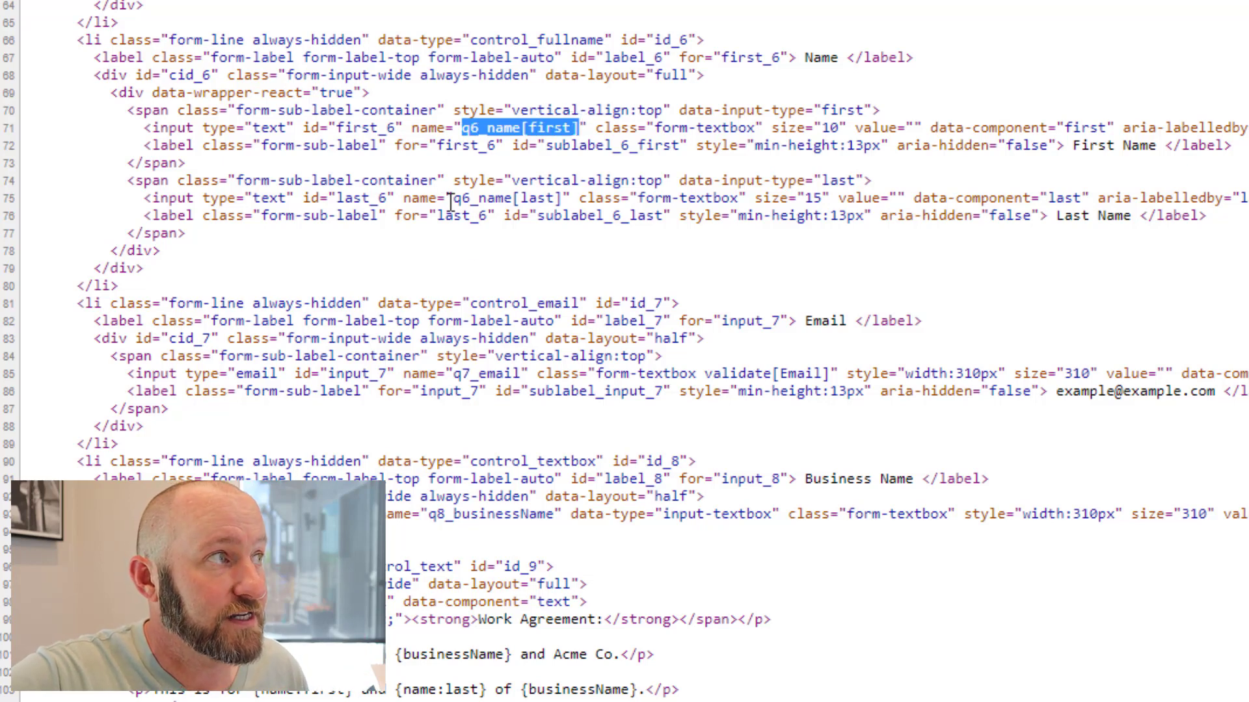
{"action": "left_click_drag", "start_coordinate": [453, 199], "coordinate": [566, 199]}
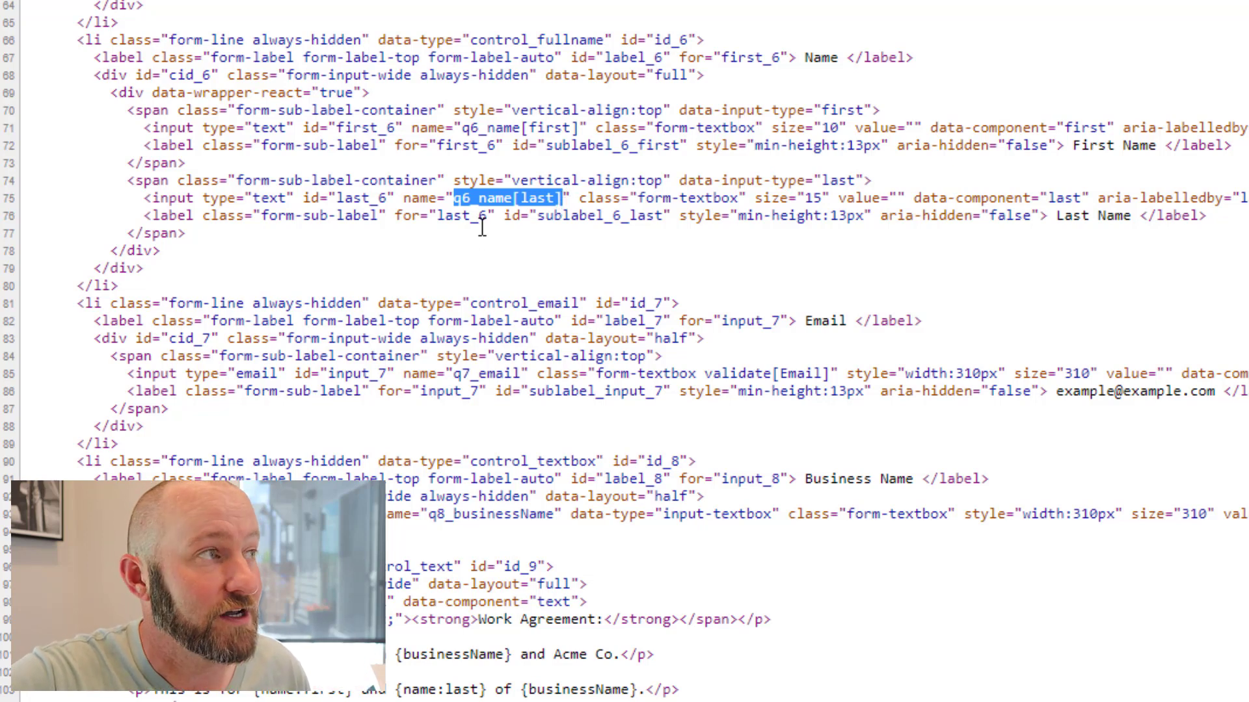
{"action": "left_click_drag", "start_coordinate": [478, 199], "coordinate": [567, 200]}
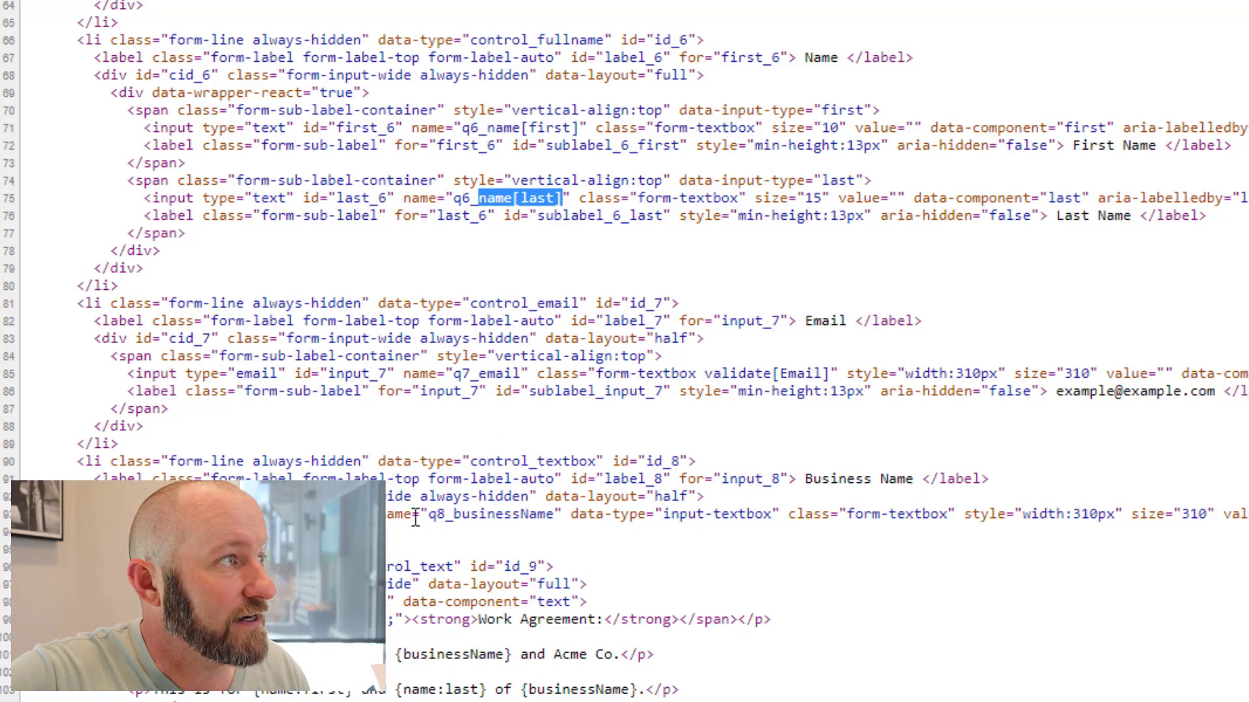
{"action": "left_click_drag", "start_coordinate": [427, 514], "coordinate": [559, 515]}
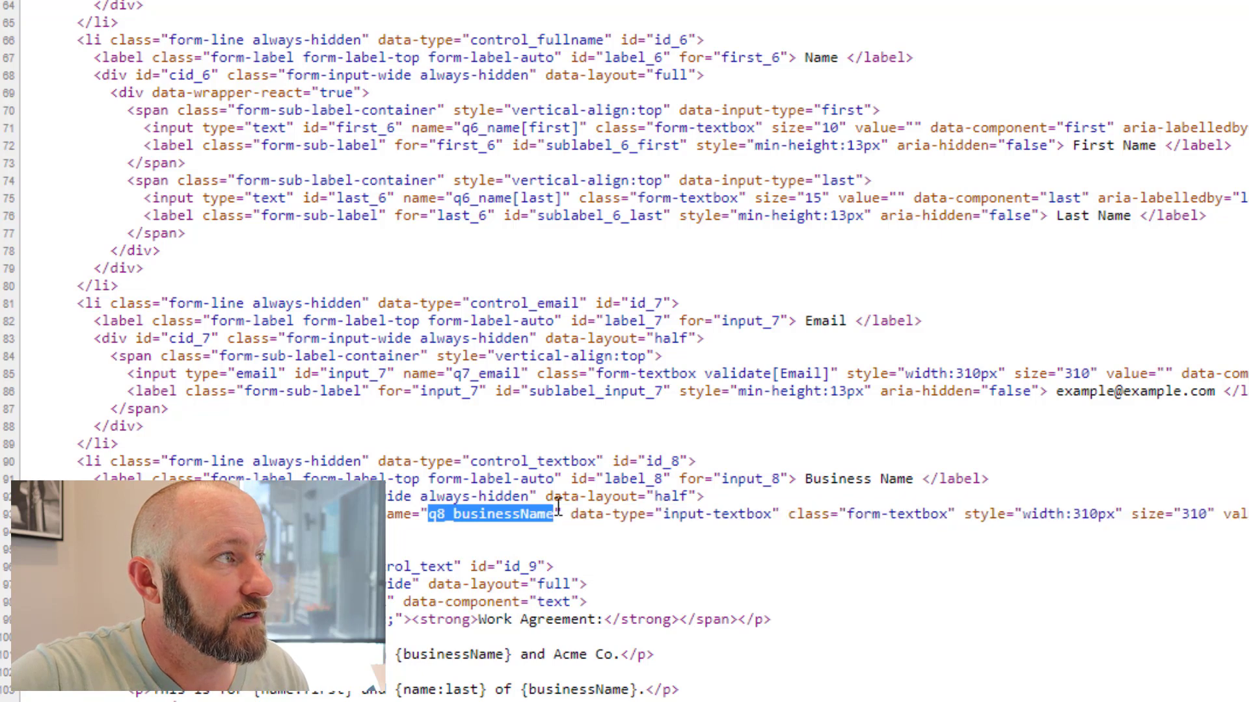
{"action": "left_click", "coordinate": [450, 518]}
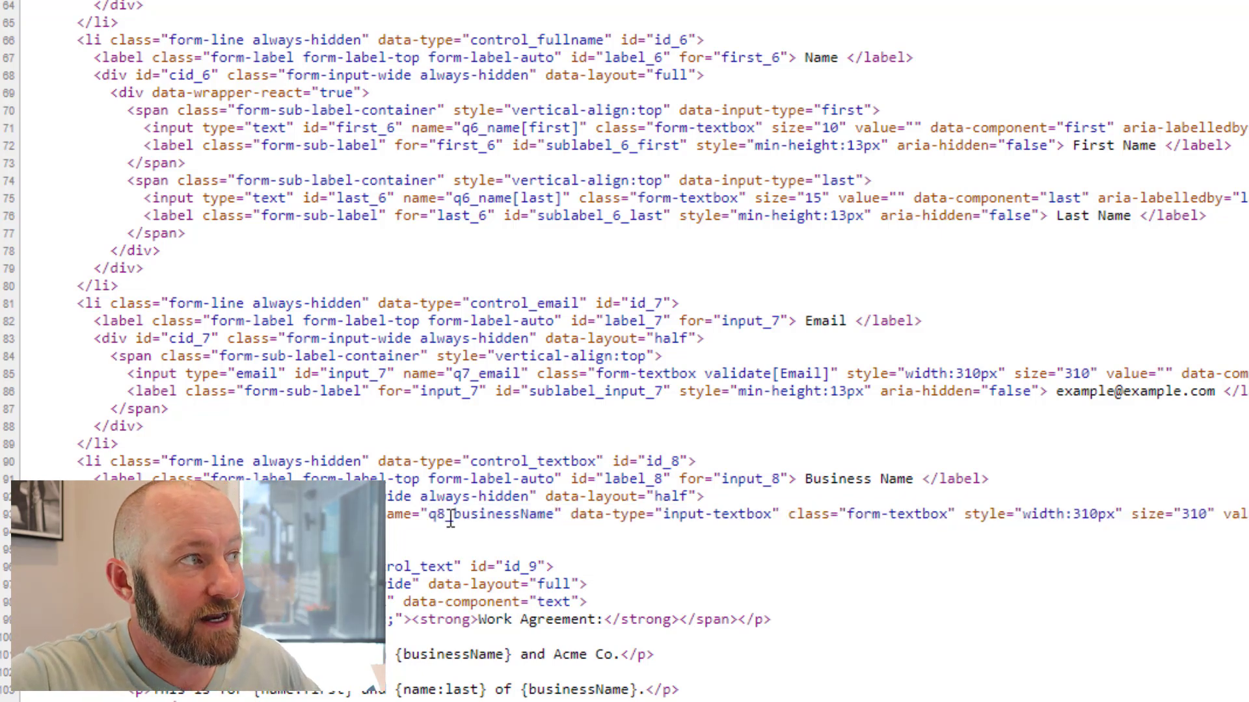
{"action": "left_click_drag", "start_coordinate": [455, 518], "coordinate": [558, 514]}
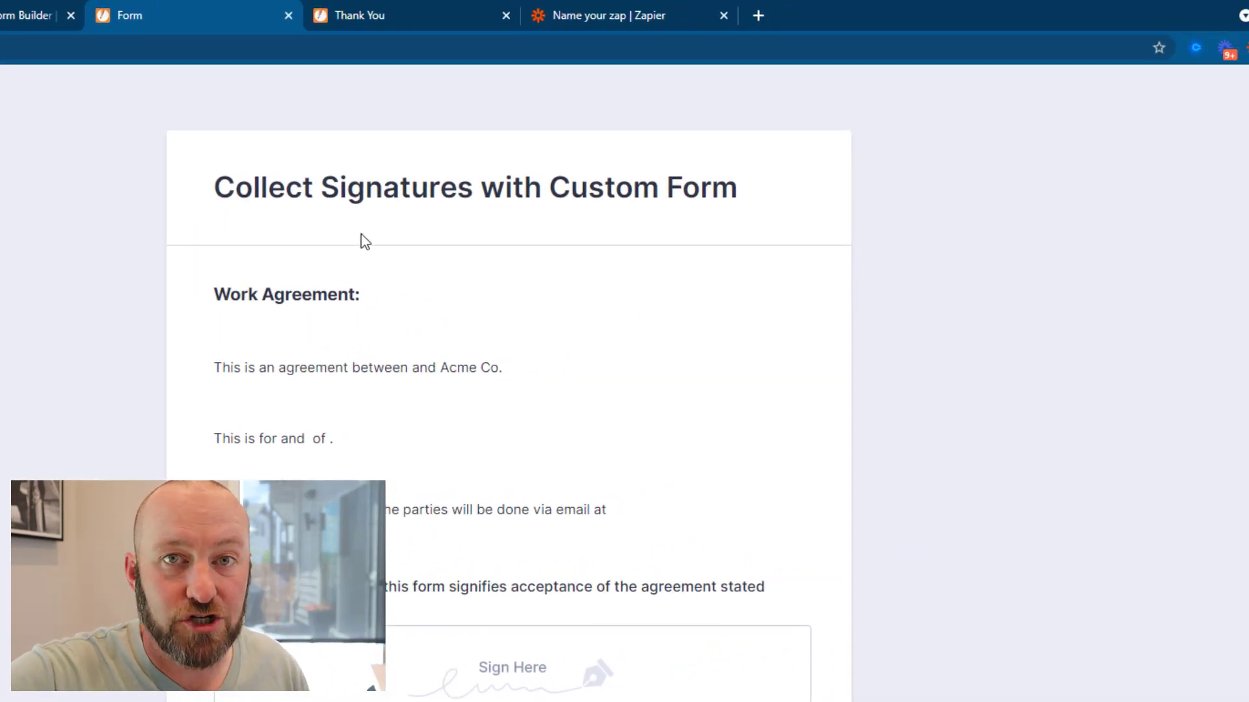
Step: Append ,'&businessName=',{Business Name} to the Prefill Form formula and save it
{"action": "key", "text": "ctrl+1"}
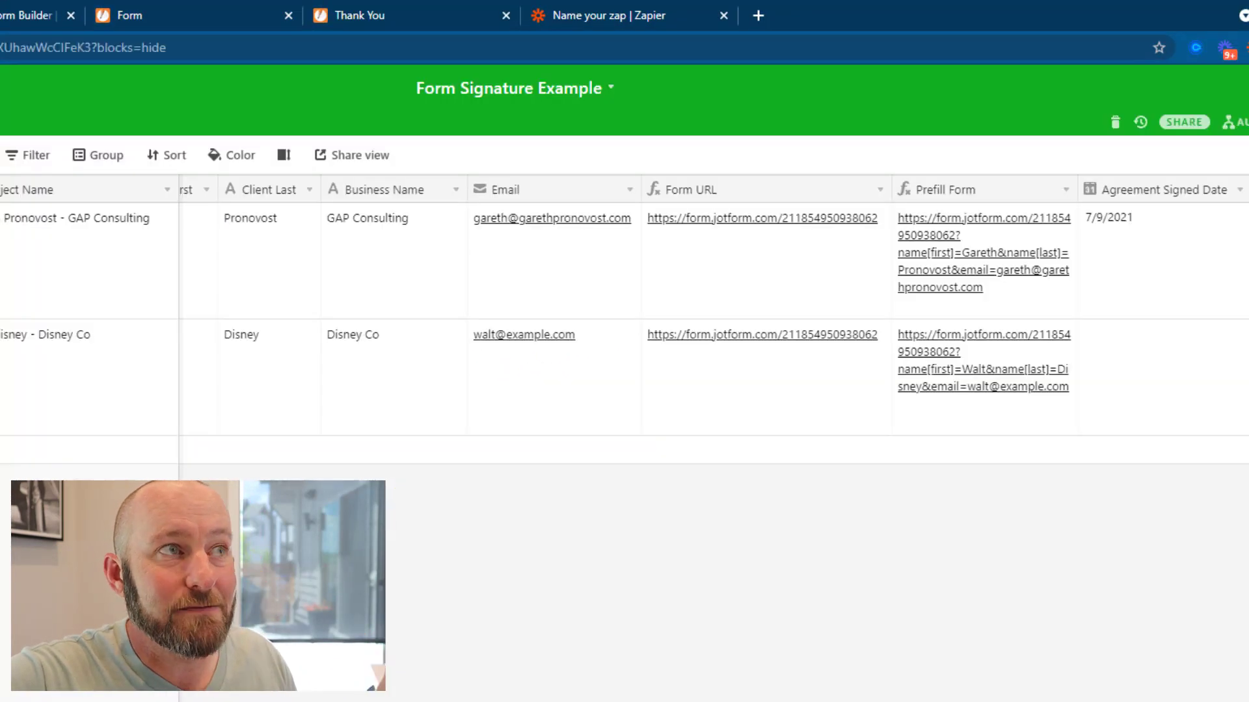
{"action": "double_click", "coordinate": [971, 199]}
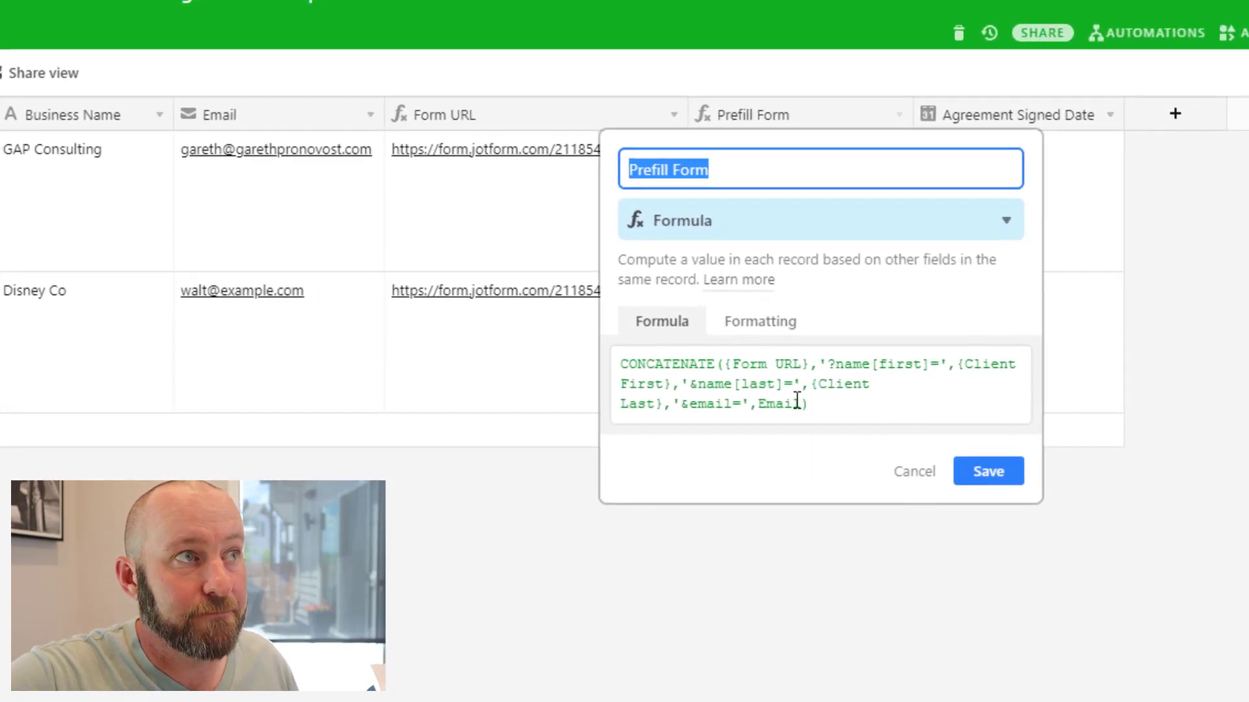
{"action": "left_click", "coordinate": [800, 395]}
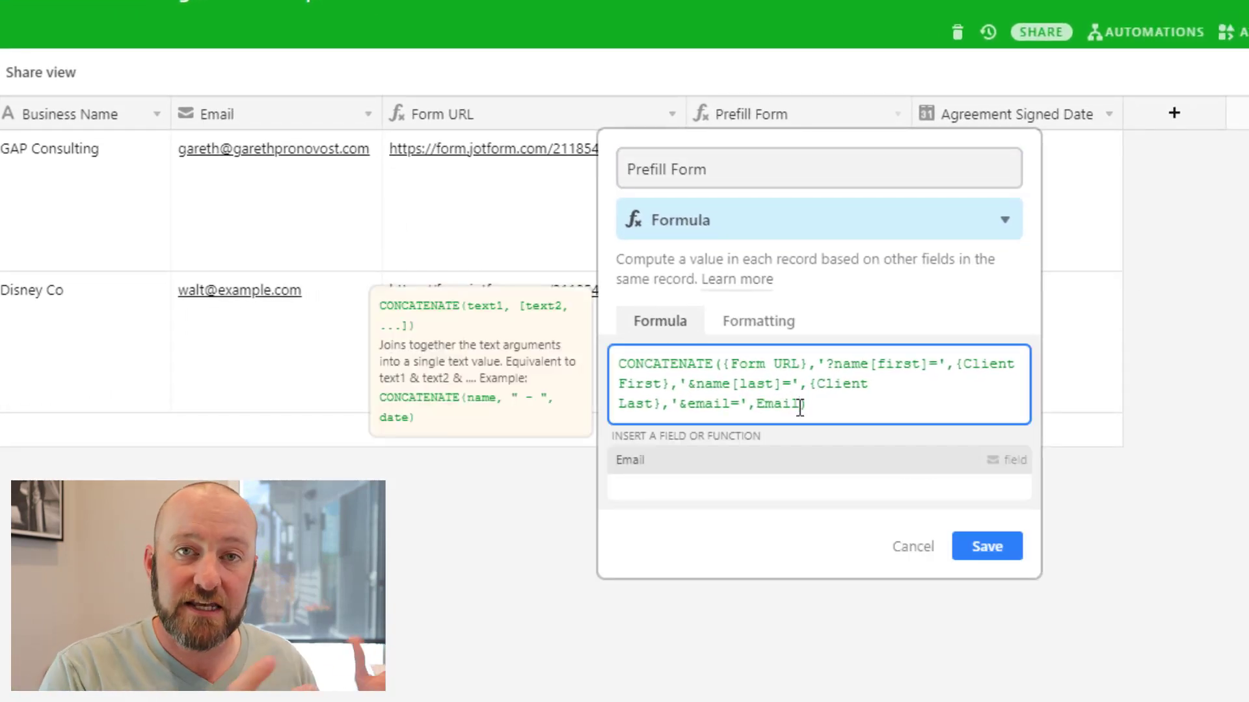
{"action": "type", "text": ", '"}
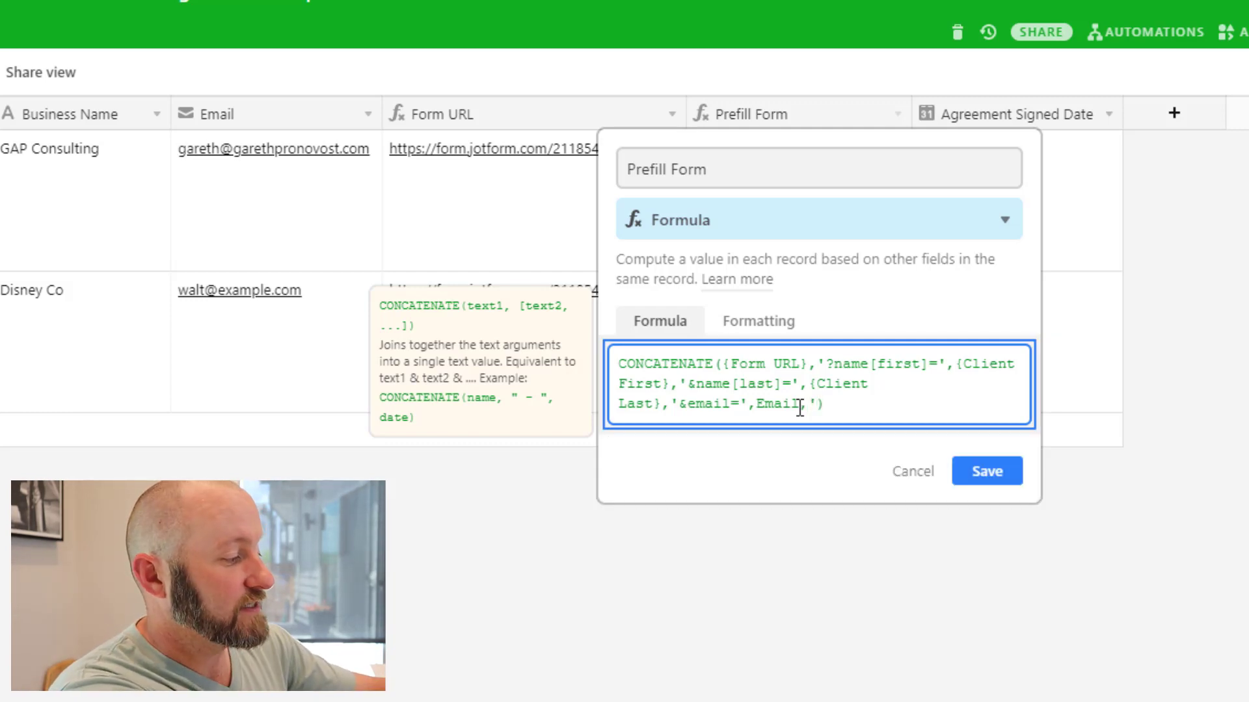
{"action": "type", "text": "&businessName"}
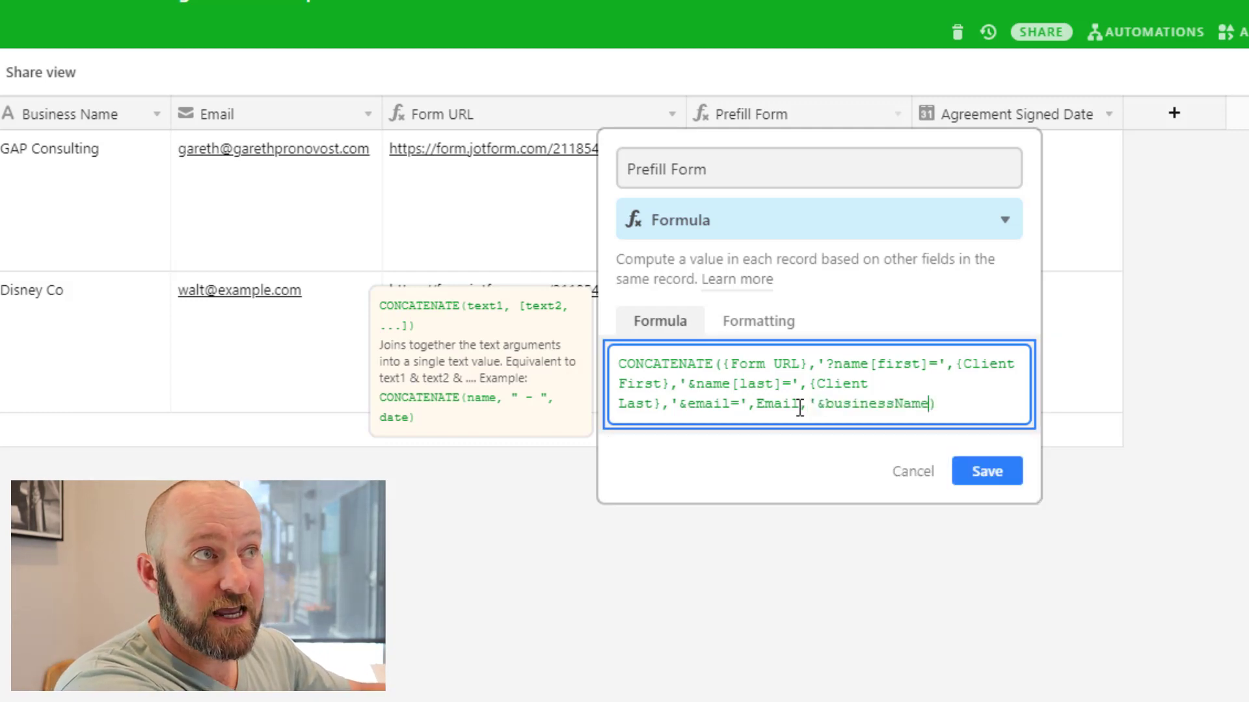
{"action": "type", "text": "=',"}
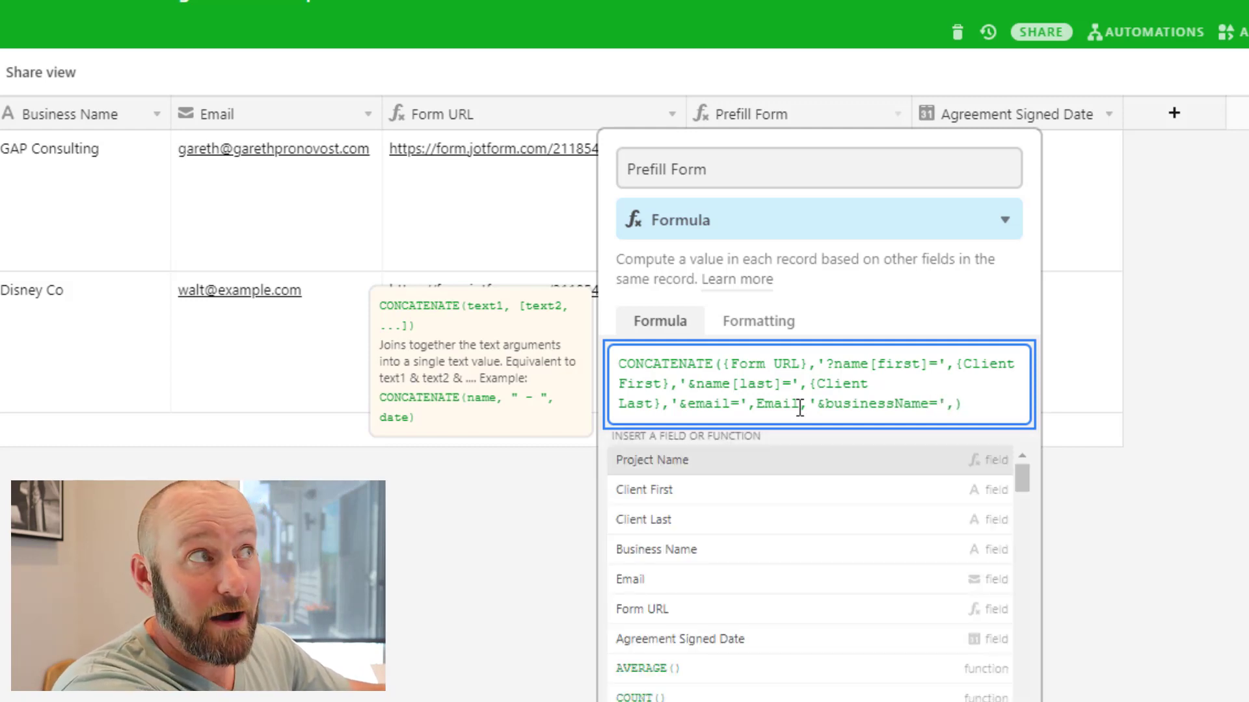
{"action": "type", "text": "bus"}
{"action": "key", "text": "Return"}
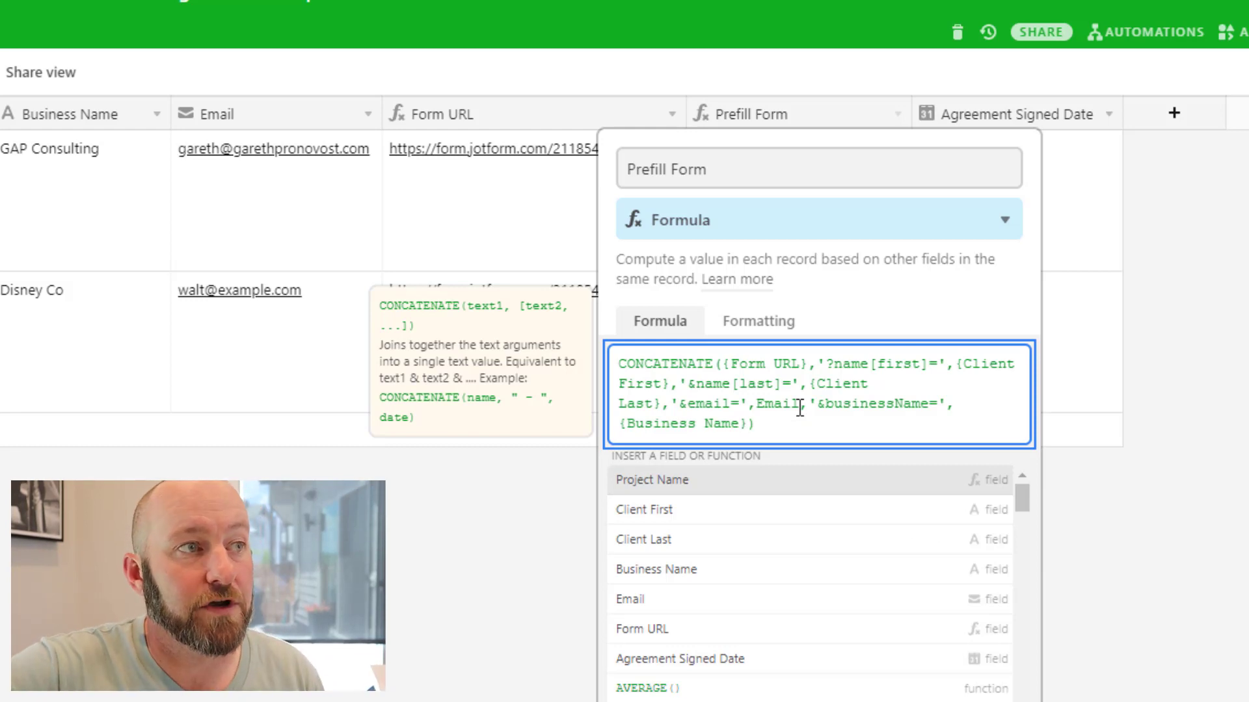
{"action": "type", "text": ")"}
{"action": "key", "text": "Escape"}
{"action": "key", "text": "Return"}
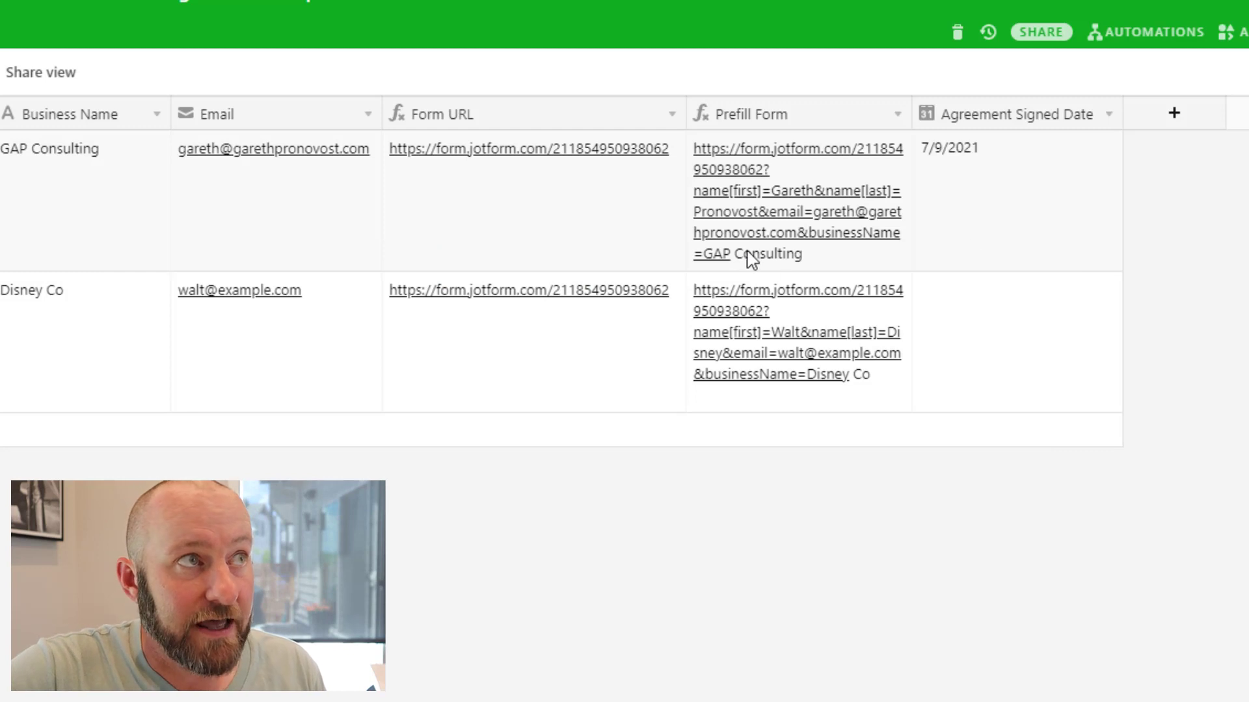
Step: Select the GAP Consulting and Disney Co business cells and both rows' Prefill Form links
{"action": "left_click", "coordinate": [68, 189]}
{"action": "left_click", "coordinate": [92, 356]}
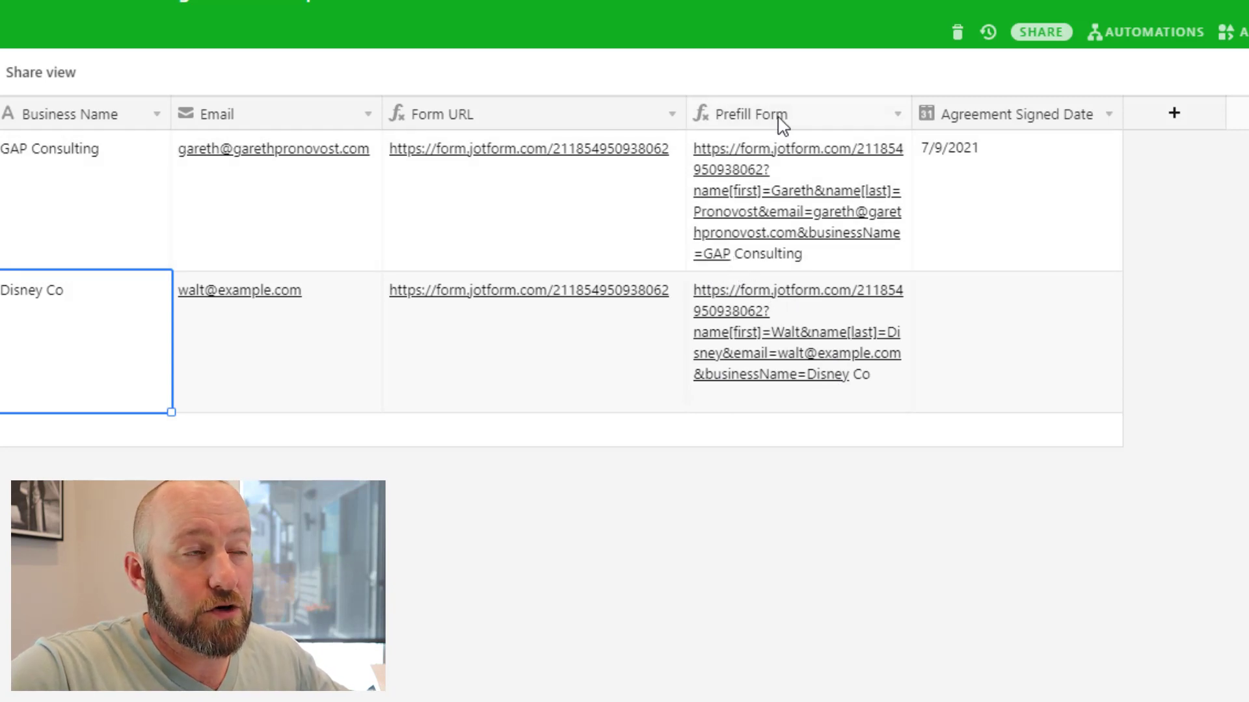
{"action": "left_click_drag", "start_coordinate": [795, 199], "coordinate": [824, 298]}
Step: Wrap {Business Name} in ENCODE_URL_COMPONENT() in the Prefill Form formula and save it
{"action": "double_click", "coordinate": [834, 120]}
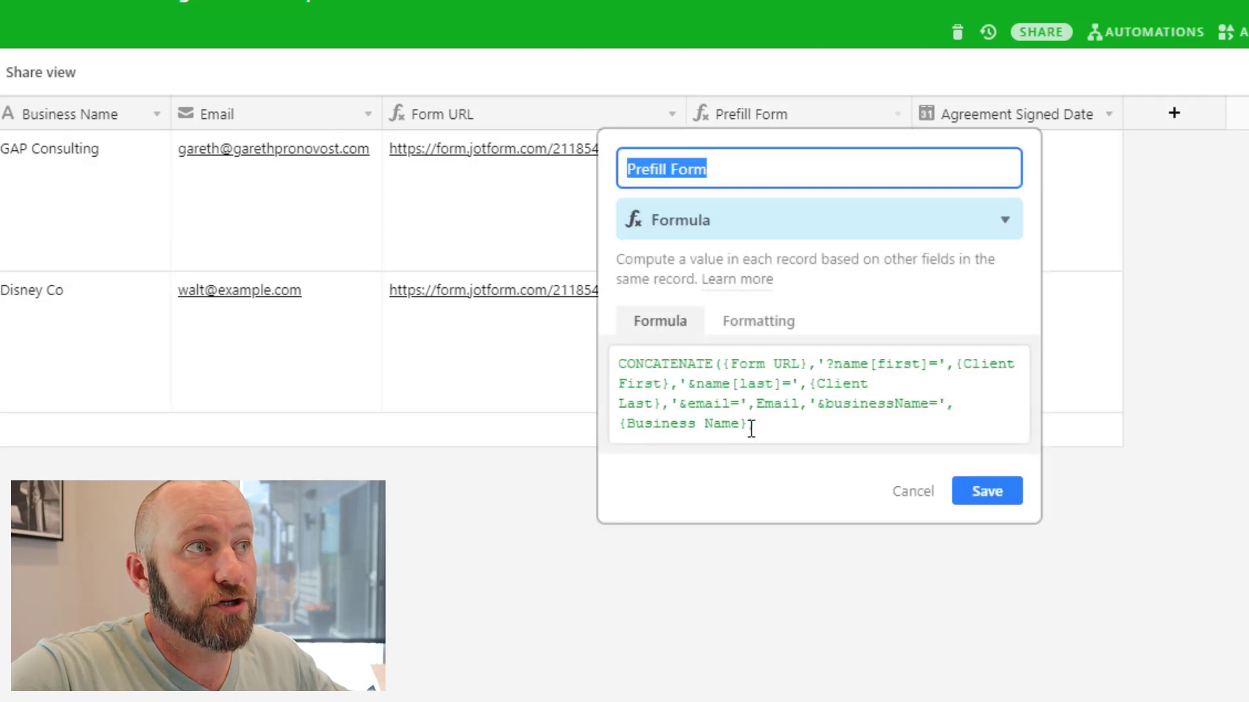
{"action": "left_click", "coordinate": [622, 420]}
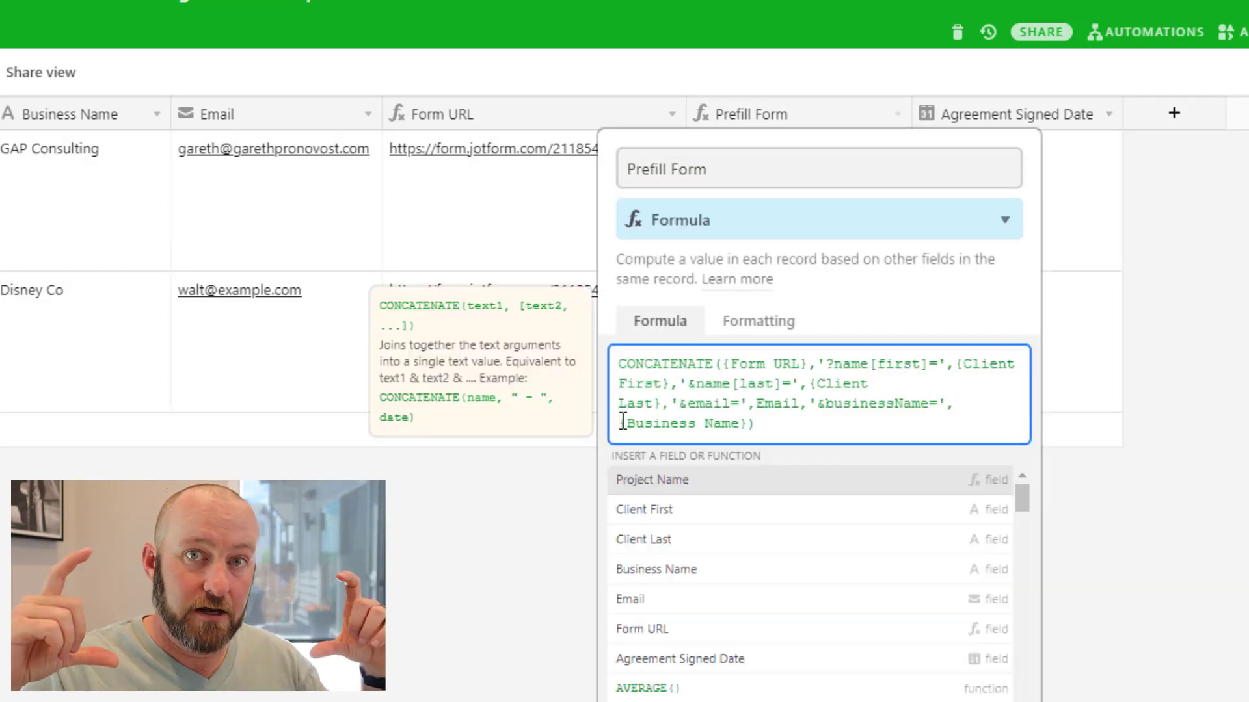
{"action": "type", "text": "en"}
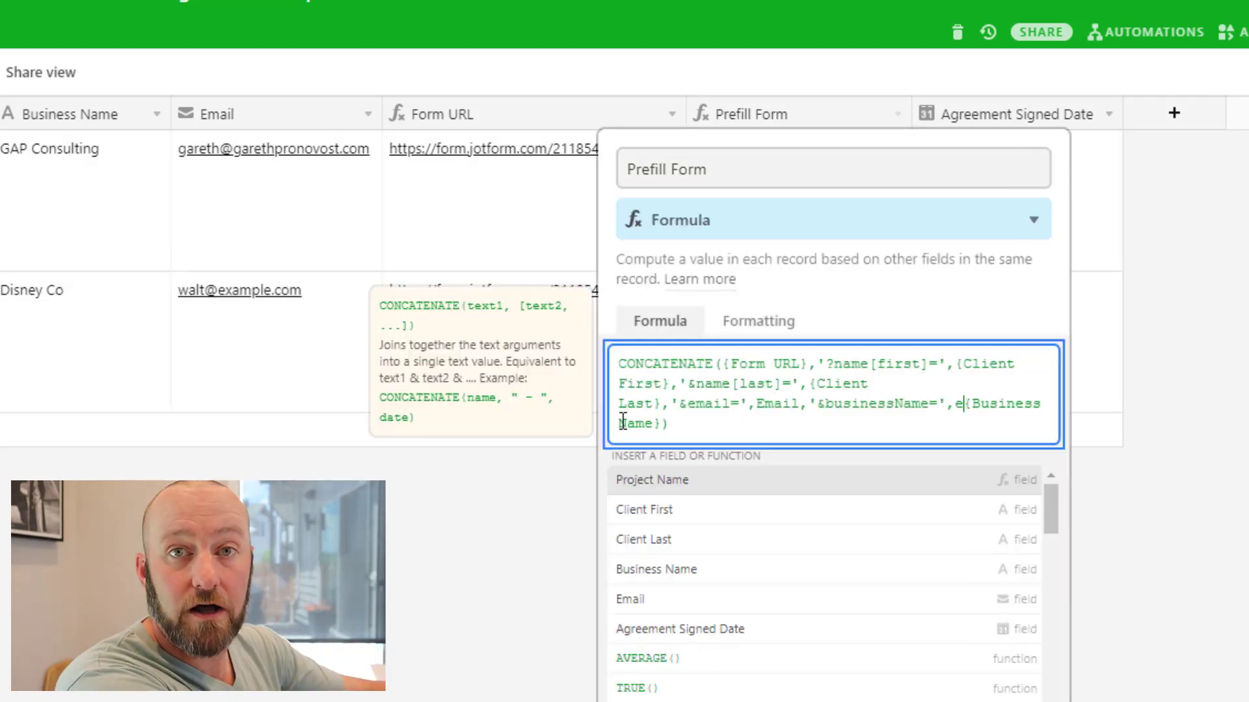
{"action": "type", "text": "c"}
{"action": "key", "text": "Tab"}
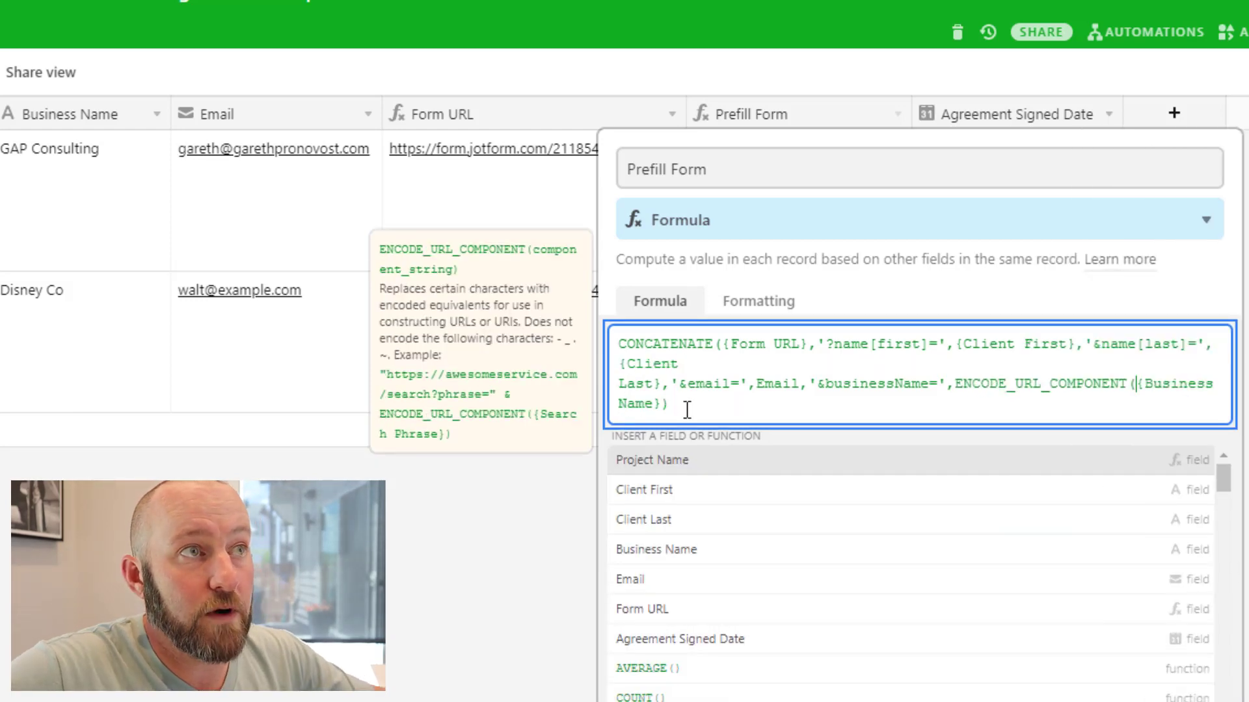
{"action": "left_click", "coordinate": [662, 403]}
{"action": "type", "text": ")"}
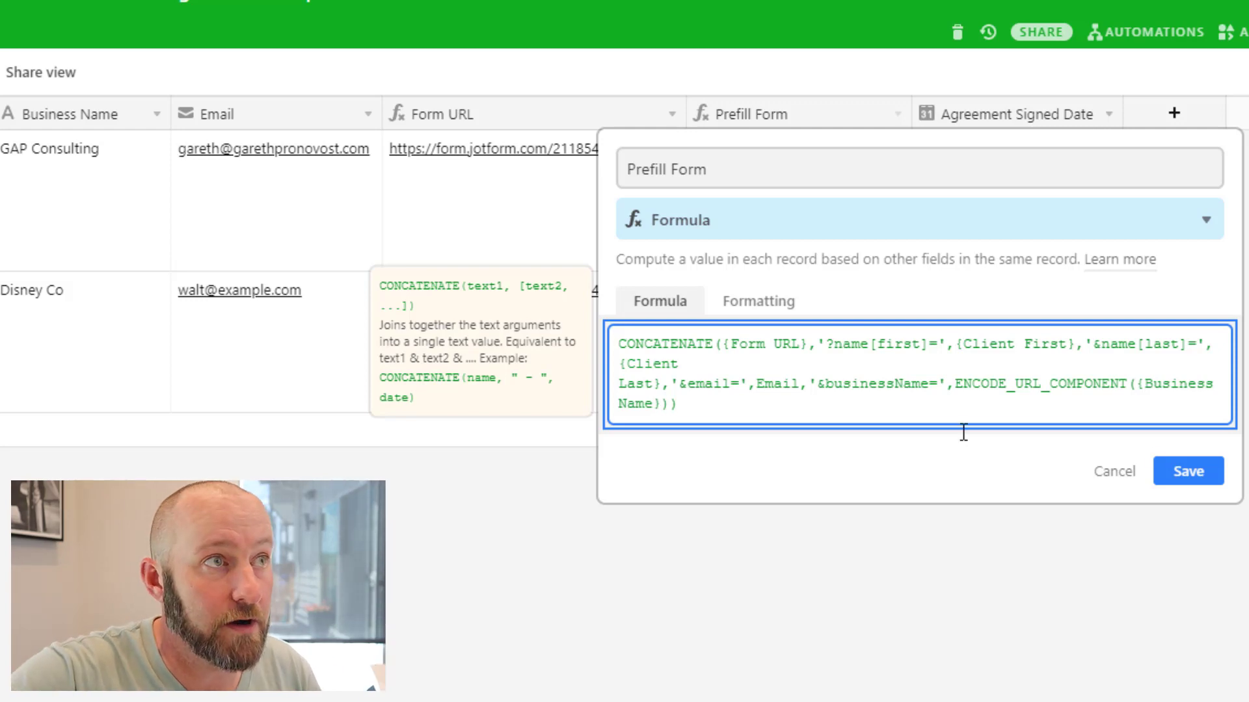
{"action": "left_click", "coordinate": [1189, 471]}
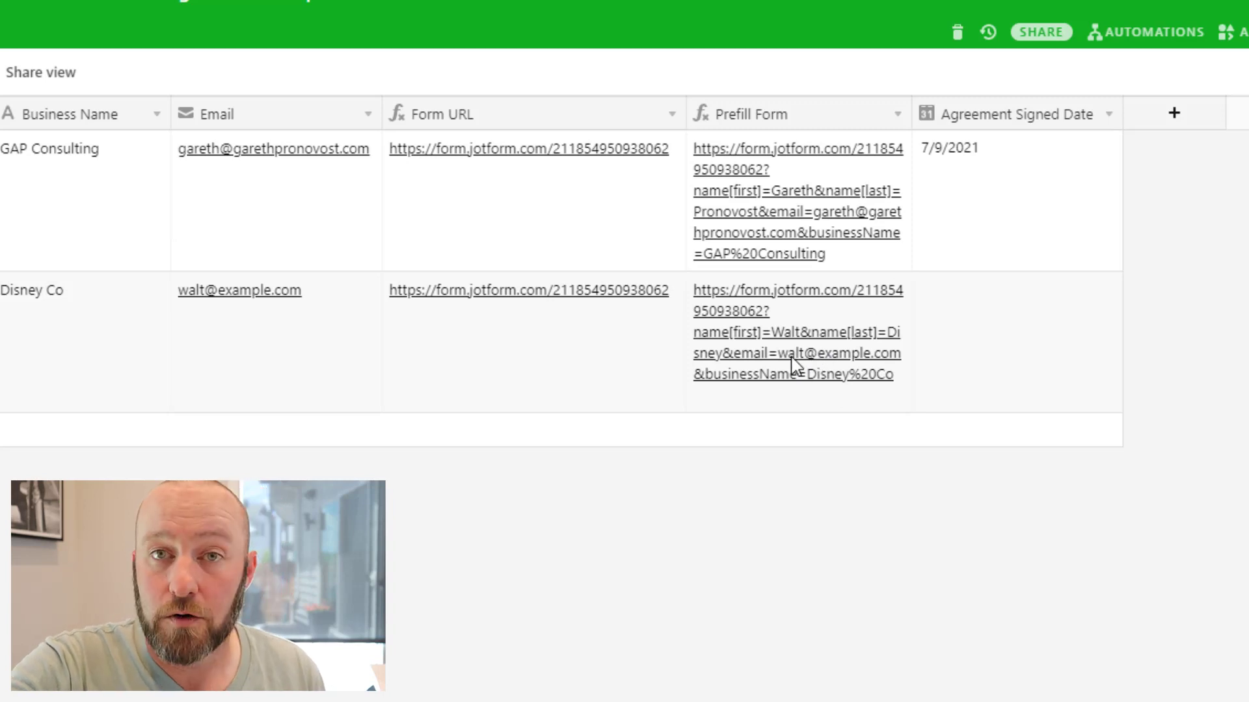
Step: Open GAP Consulting's prefilled agreement, check its name, business and email, then sign and submit it
{"action": "left_click", "coordinate": [756, 195]}
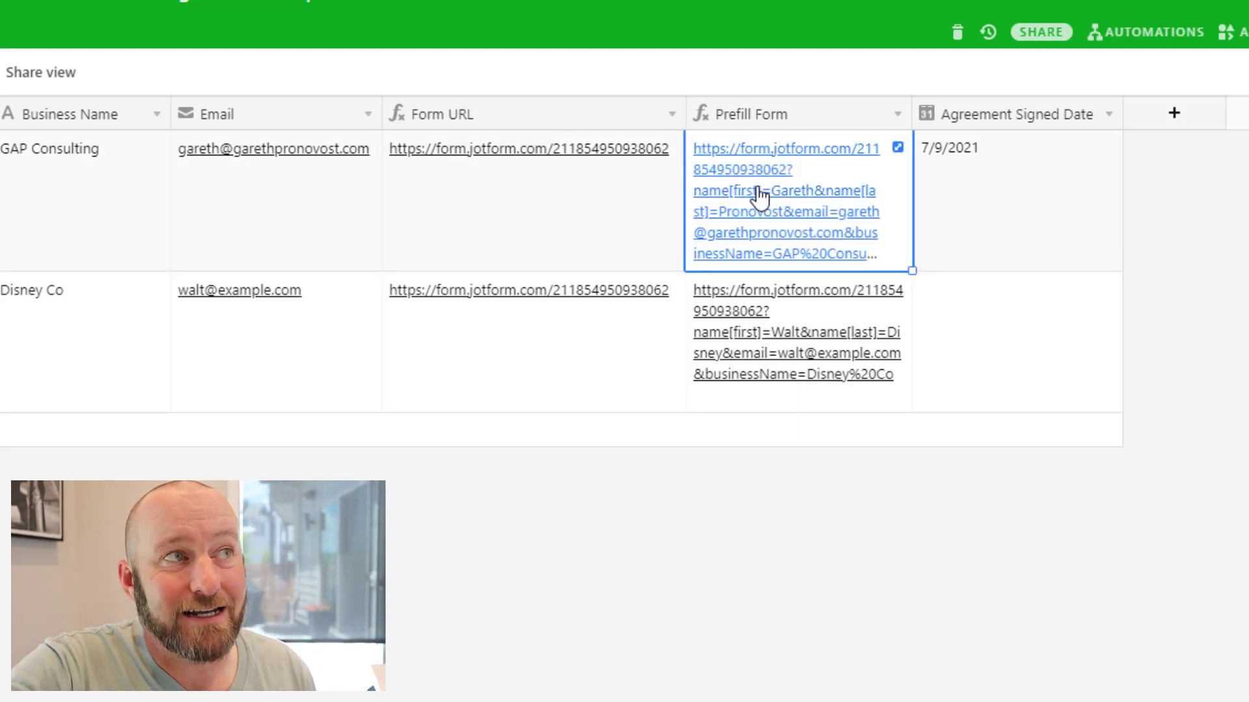
{"action": "left_click", "coordinate": [760, 195]}
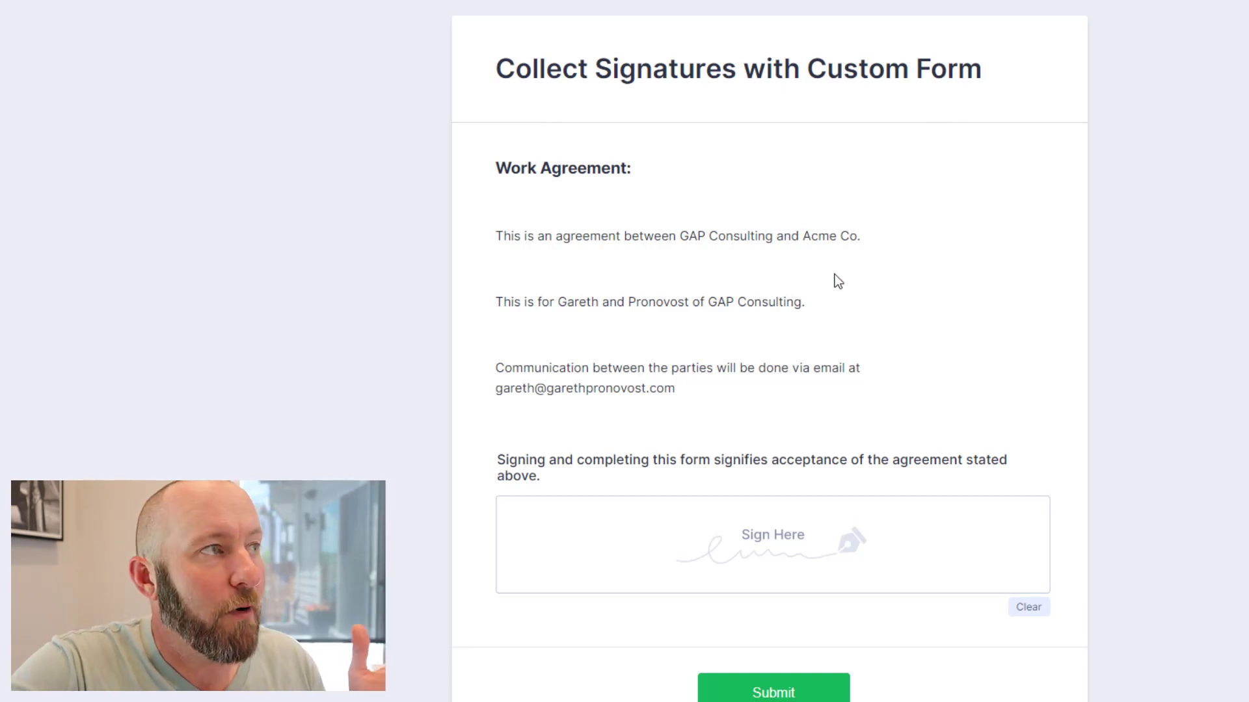
{"action": "left_click_drag", "start_coordinate": [497, 235], "coordinate": [819, 390]}
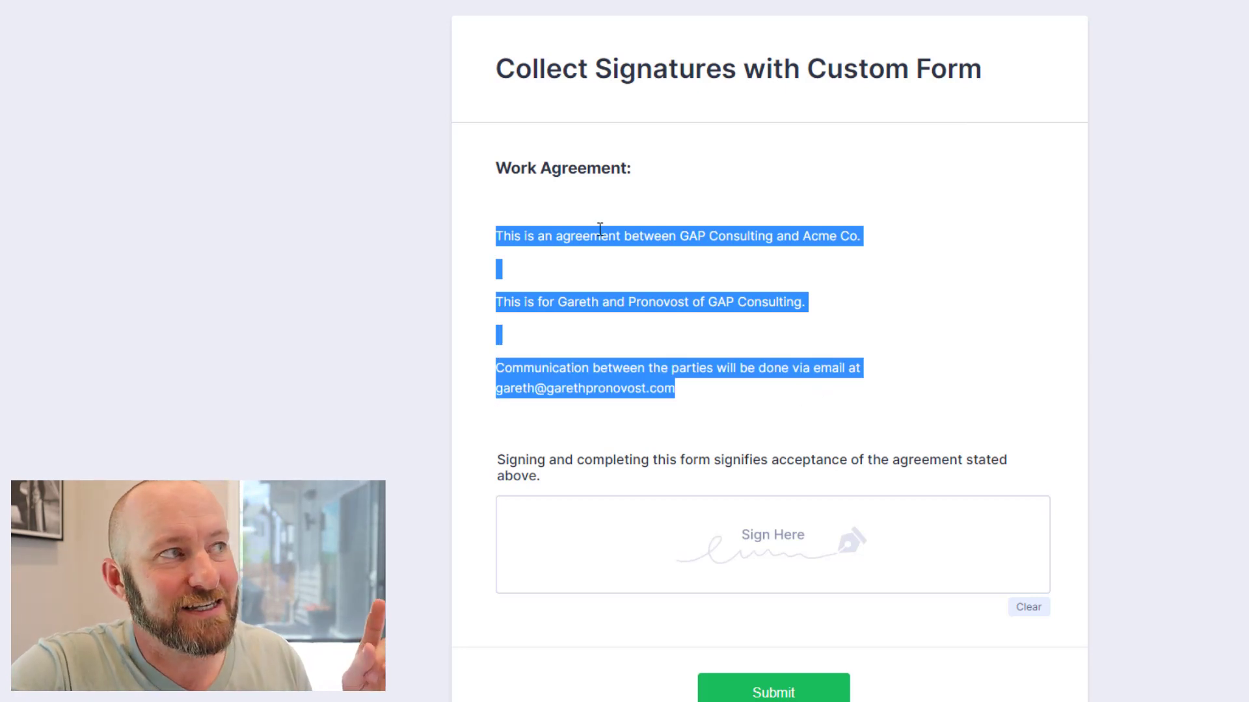
{"action": "left_click_drag", "start_coordinate": [559, 301], "coordinate": [800, 307]}
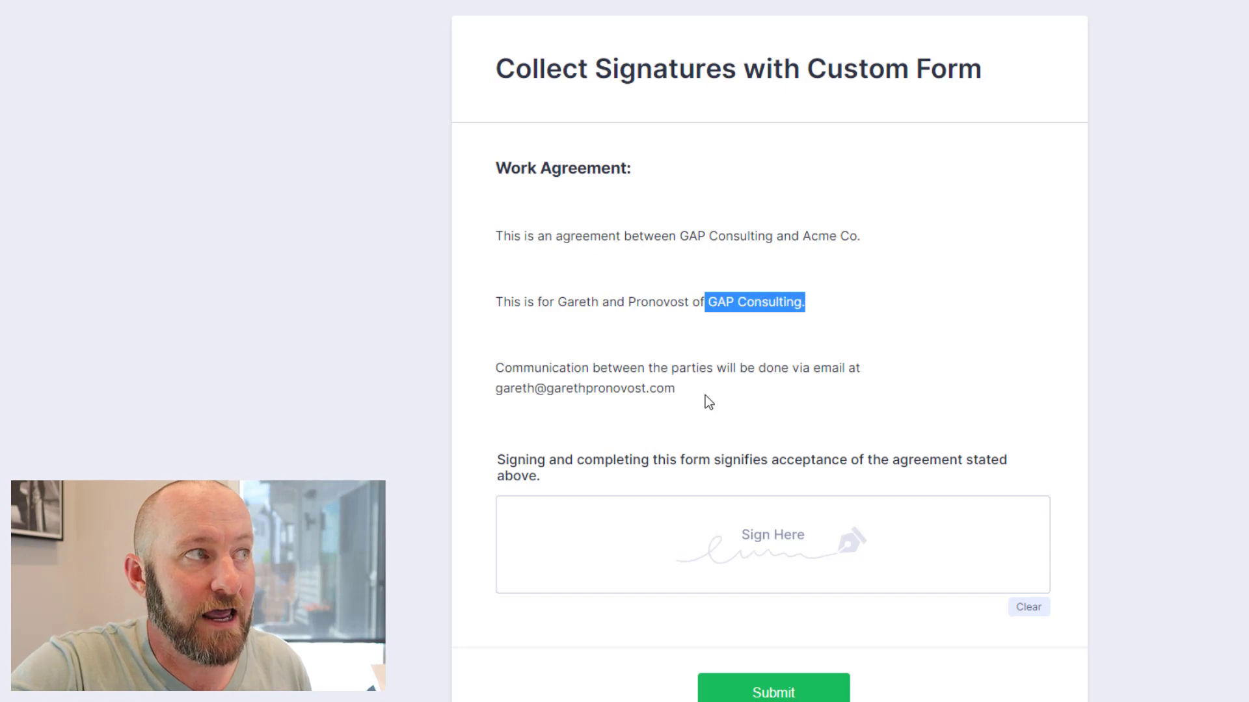
{"action": "left_click_drag", "start_coordinate": [676, 388], "coordinate": [493, 395]}
{"action": "left_click", "coordinate": [687, 520]}
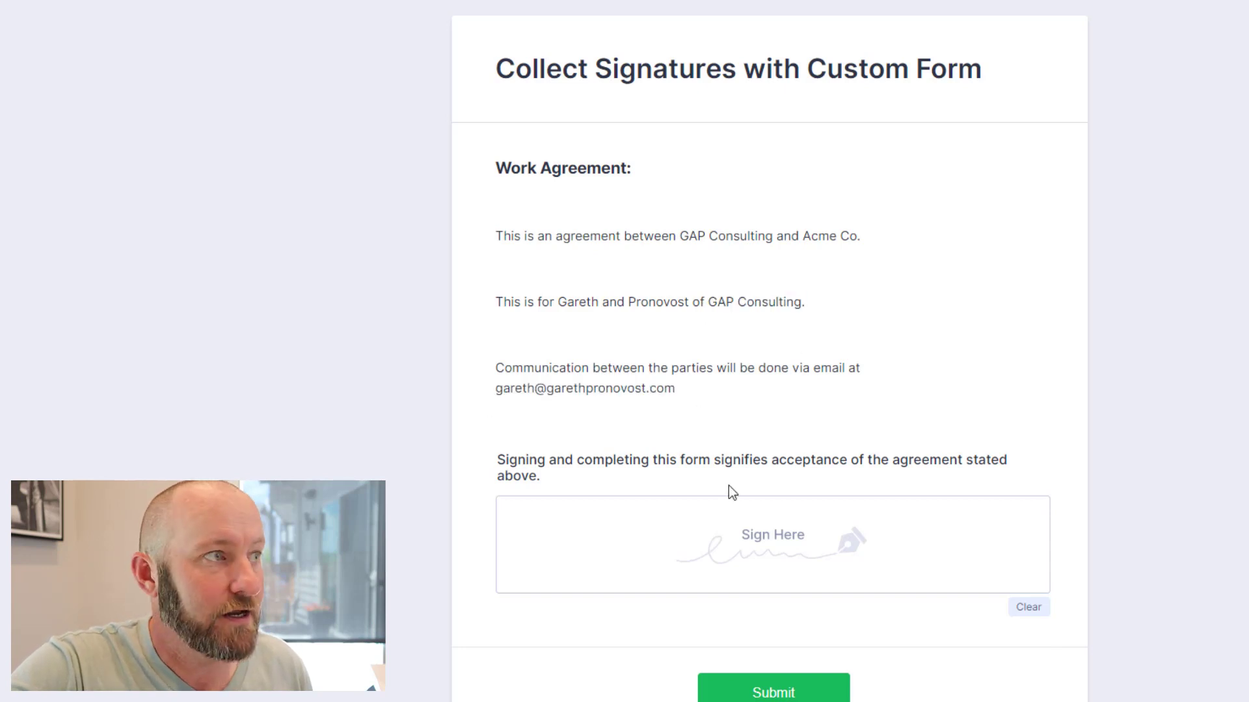
{"action": "left_click_drag", "start_coordinate": [558, 564], "coordinate": [951, 539]}
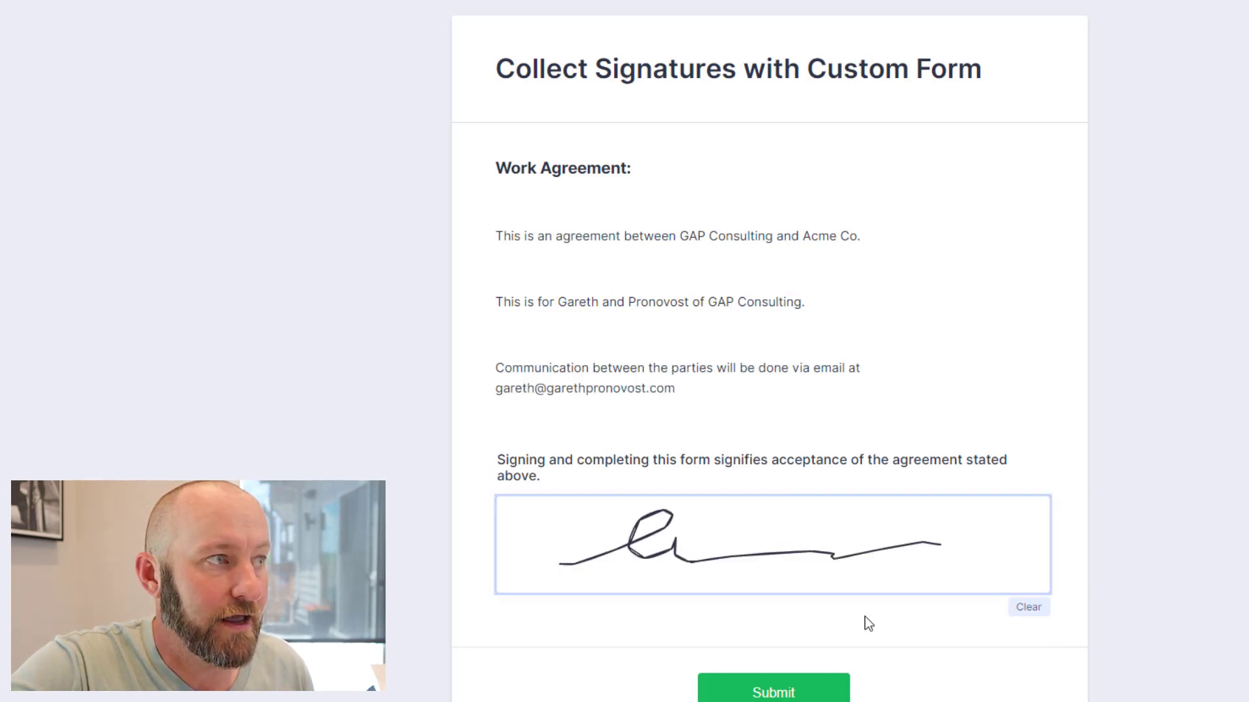
{"action": "left_click", "coordinate": [774, 690]}
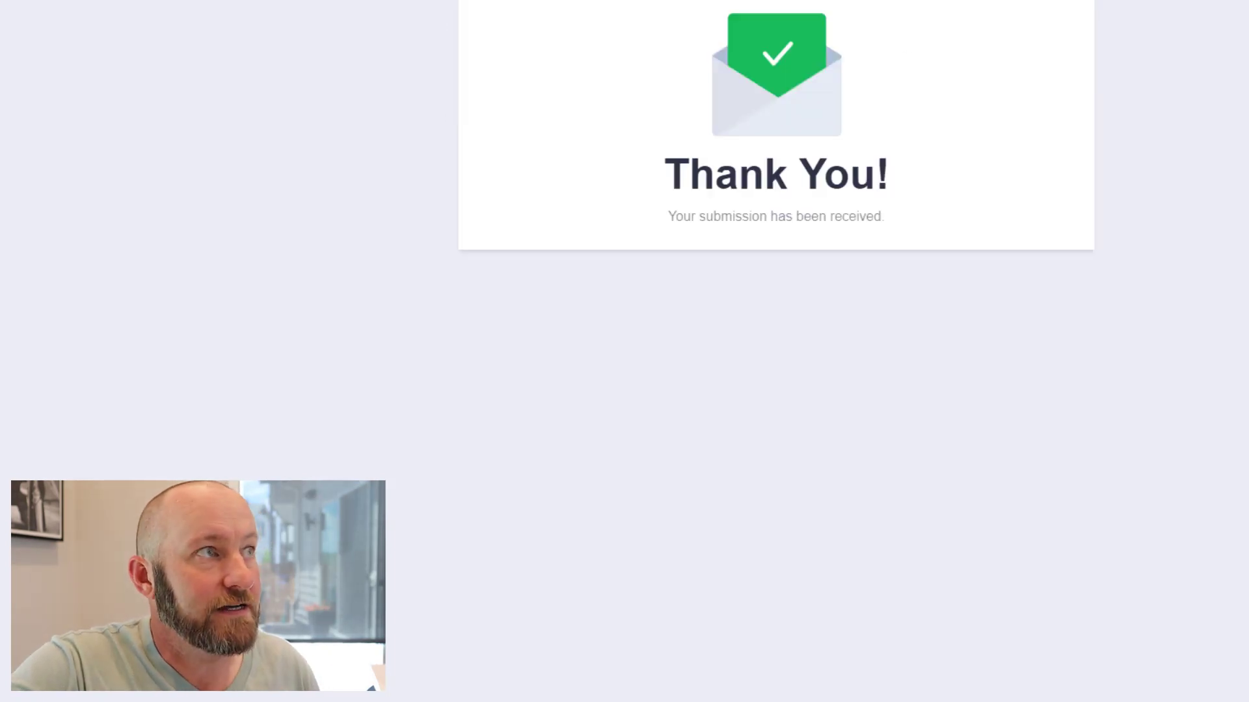
Step: Open Disney Co's prefill link and check the prefilled business name, client names and email
{"action": "key", "text": "ctrl+Tab"}
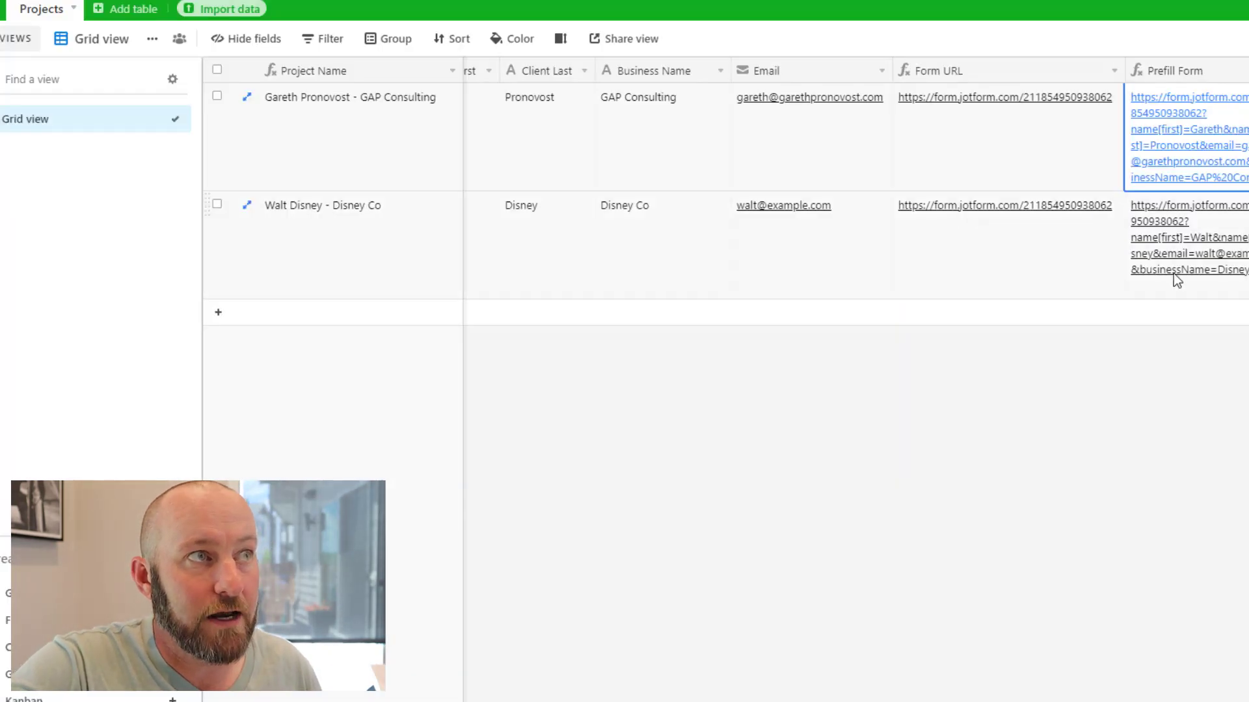
{"action": "left_click", "coordinate": [1164, 273]}
{"action": "left_click", "coordinate": [1163, 267]}
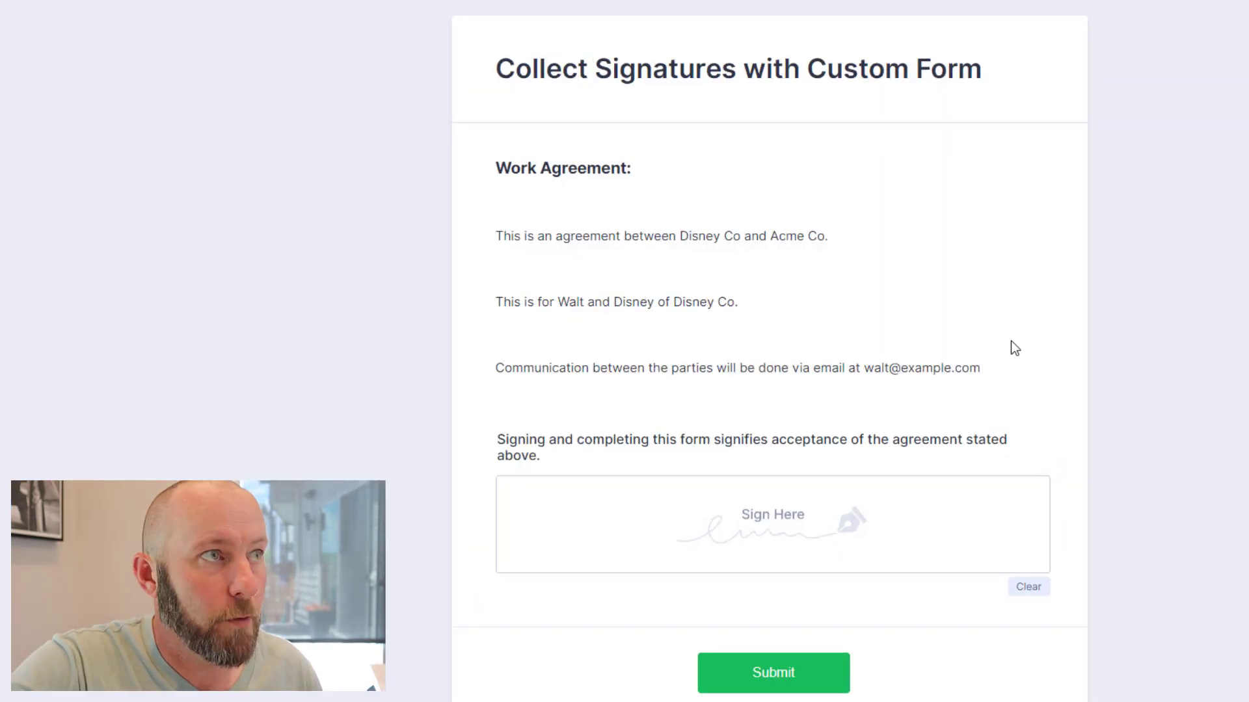
{"action": "left_click_drag", "start_coordinate": [696, 239], "coordinate": [780, 234]}
{"action": "left_click_drag", "start_coordinate": [559, 301], "coordinate": [665, 301]}
{"action": "left_click_drag", "start_coordinate": [844, 368], "coordinate": [980, 368]}
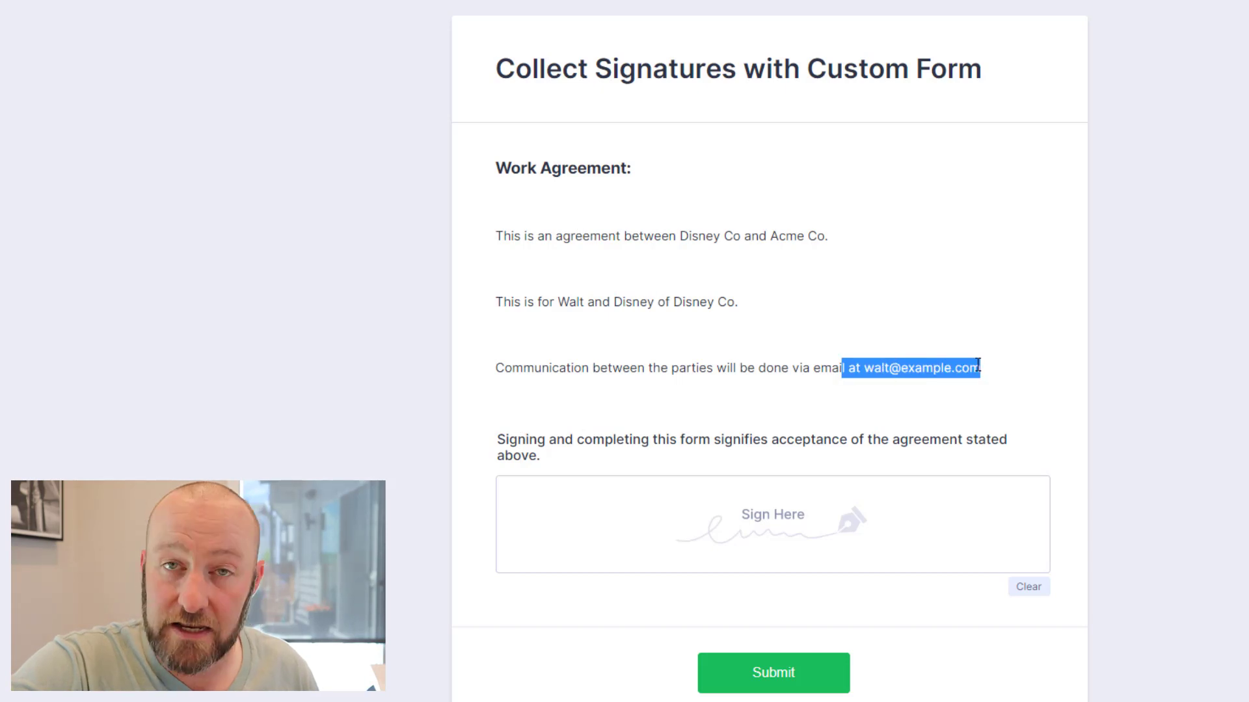
Step: Draw a signature on the Disney Co agreement and submit it
{"action": "left_click", "coordinate": [547, 521]}
{"action": "left_click_drag", "start_coordinate": [547, 519], "coordinate": [996, 505]}
{"action": "left_click", "coordinate": [773, 672]}
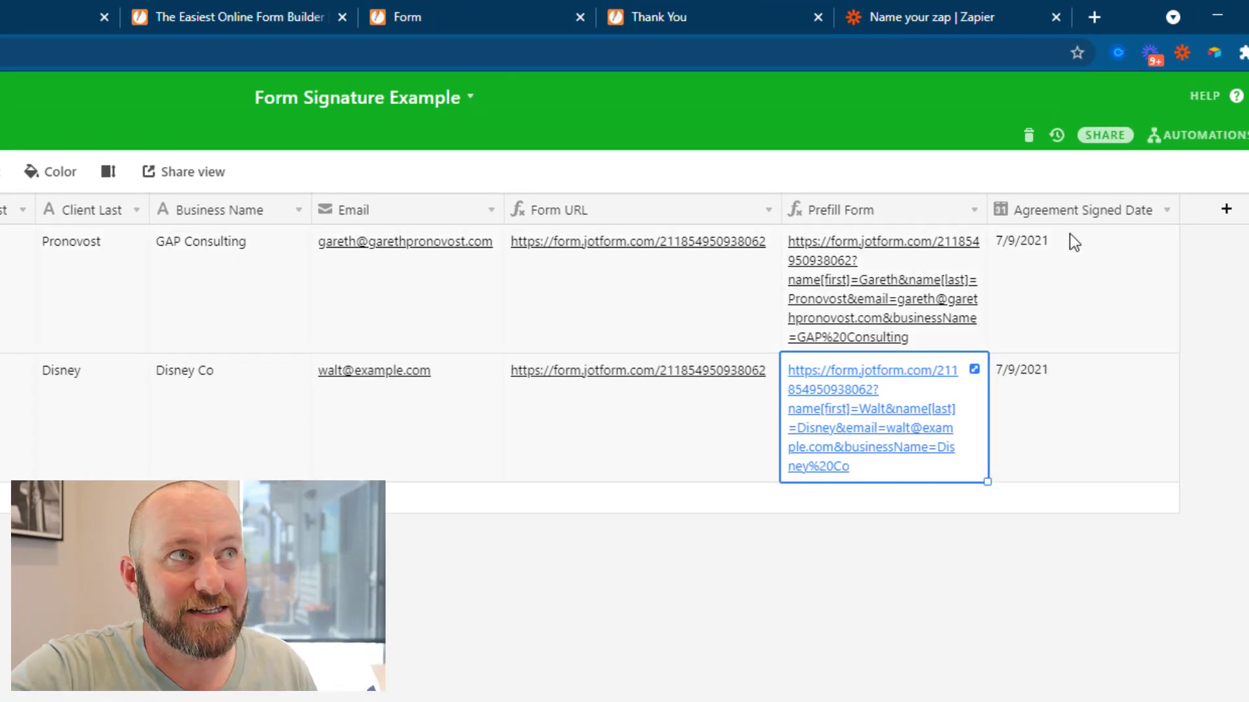
Step: Check Disney Co's Agreement Signed Date reads 7/9/2021, then go to the Zapier zap tab
{"action": "left_click", "coordinate": [1048, 402]}
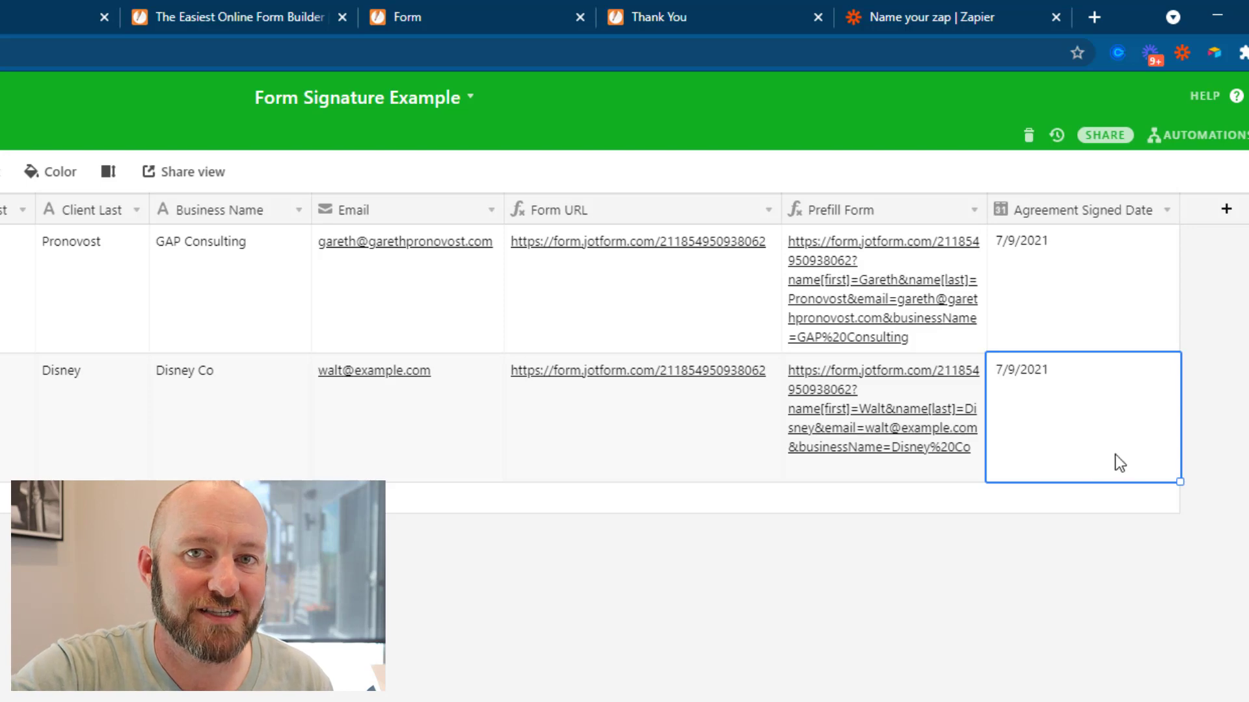
{"action": "left_click", "coordinate": [907, 21]}
{"action": "scroll", "coordinate": [677, 515], "scroll_direction": "up", "scroll_amount": 5}
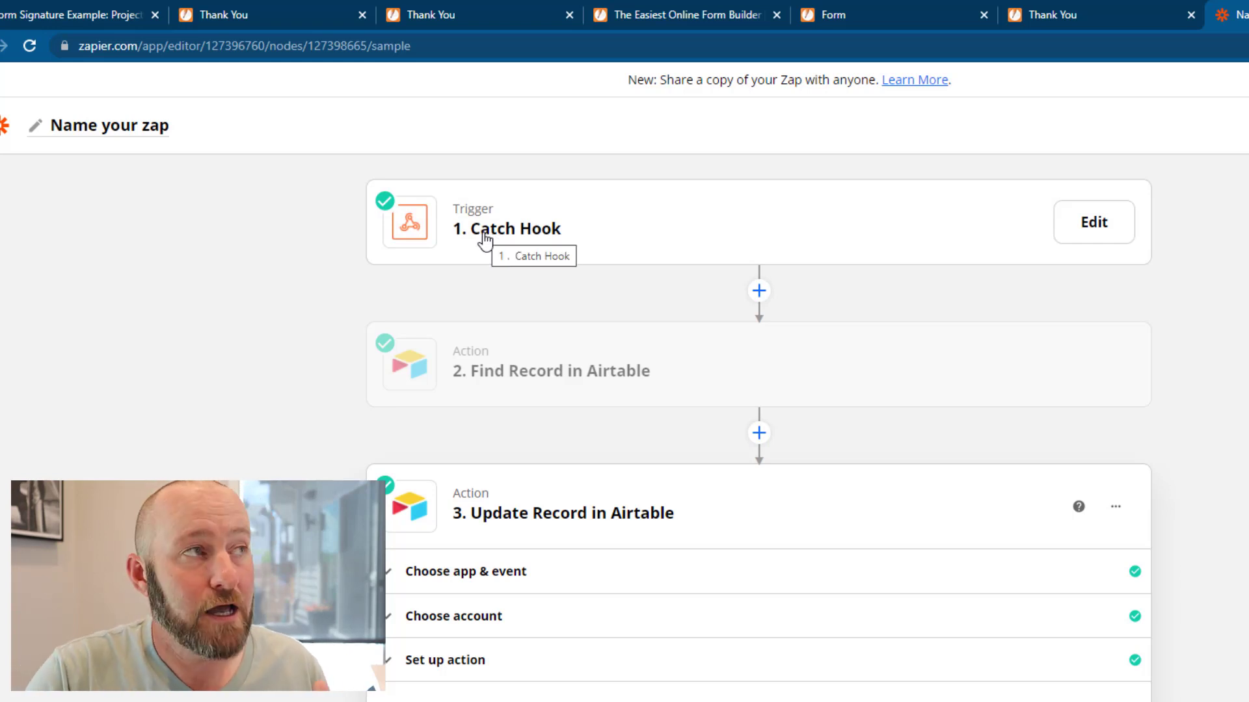
Step: Expand the Catch Hook trigger's setup and app/event sections to review its custom webhook URL
{"action": "left_click", "coordinate": [546, 242]}
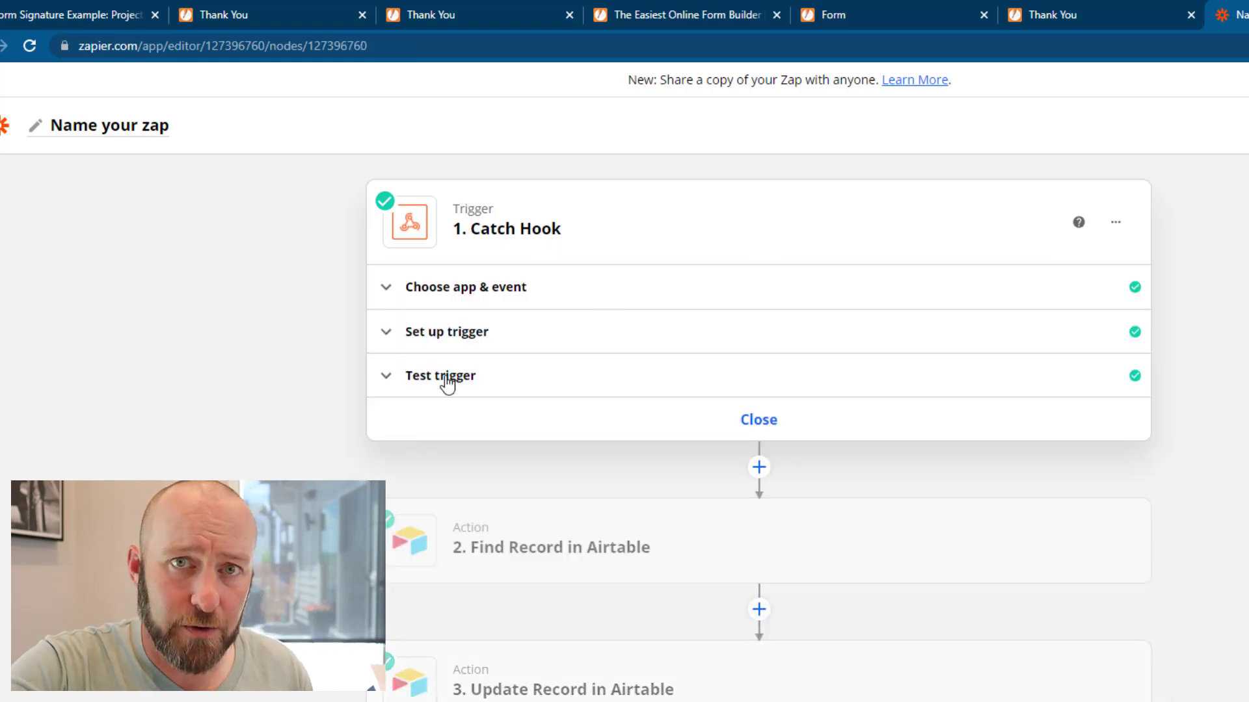
{"action": "left_click", "coordinate": [450, 331]}
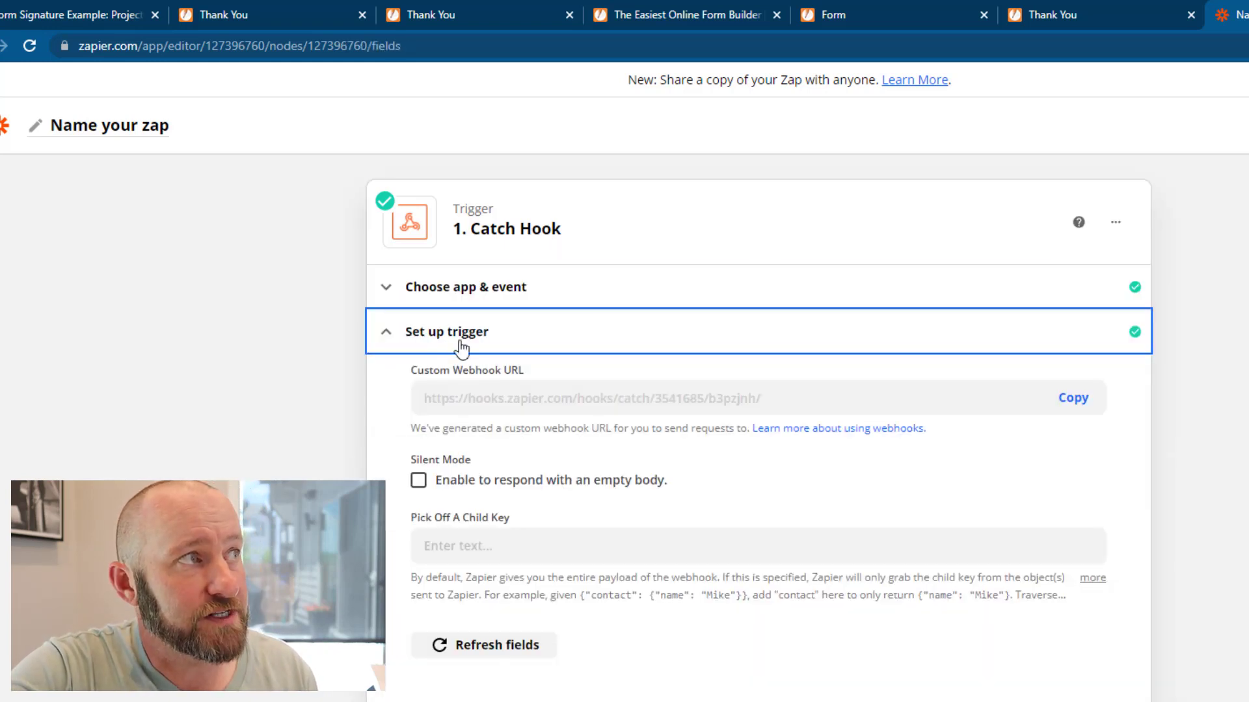
{"action": "left_click", "coordinate": [466, 293]}
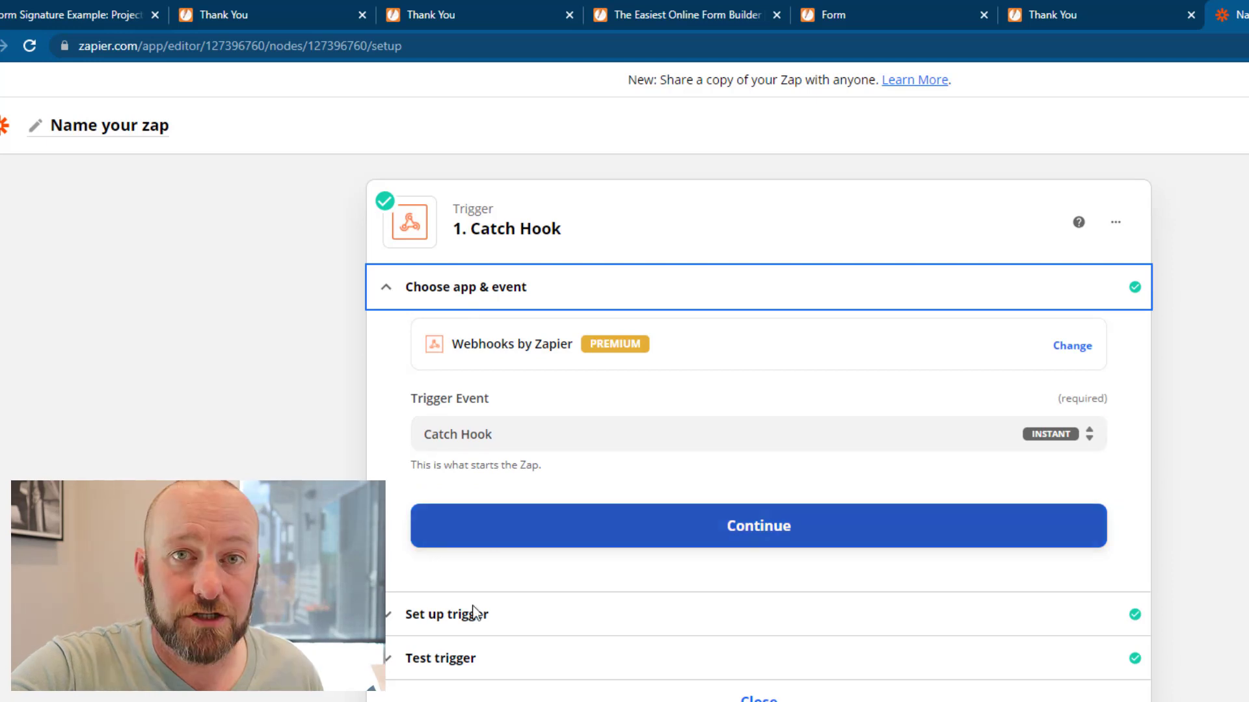
{"action": "left_click", "coordinate": [447, 614]}
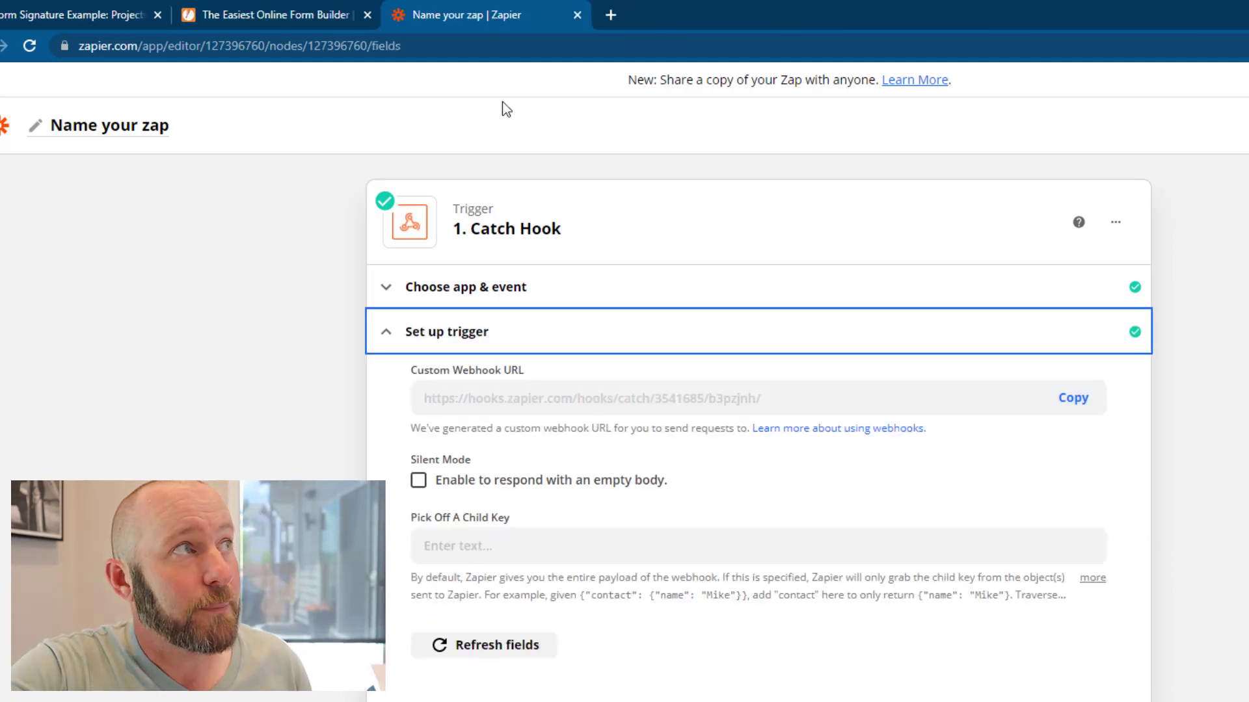
{"action": "left_click", "coordinate": [293, 14]}
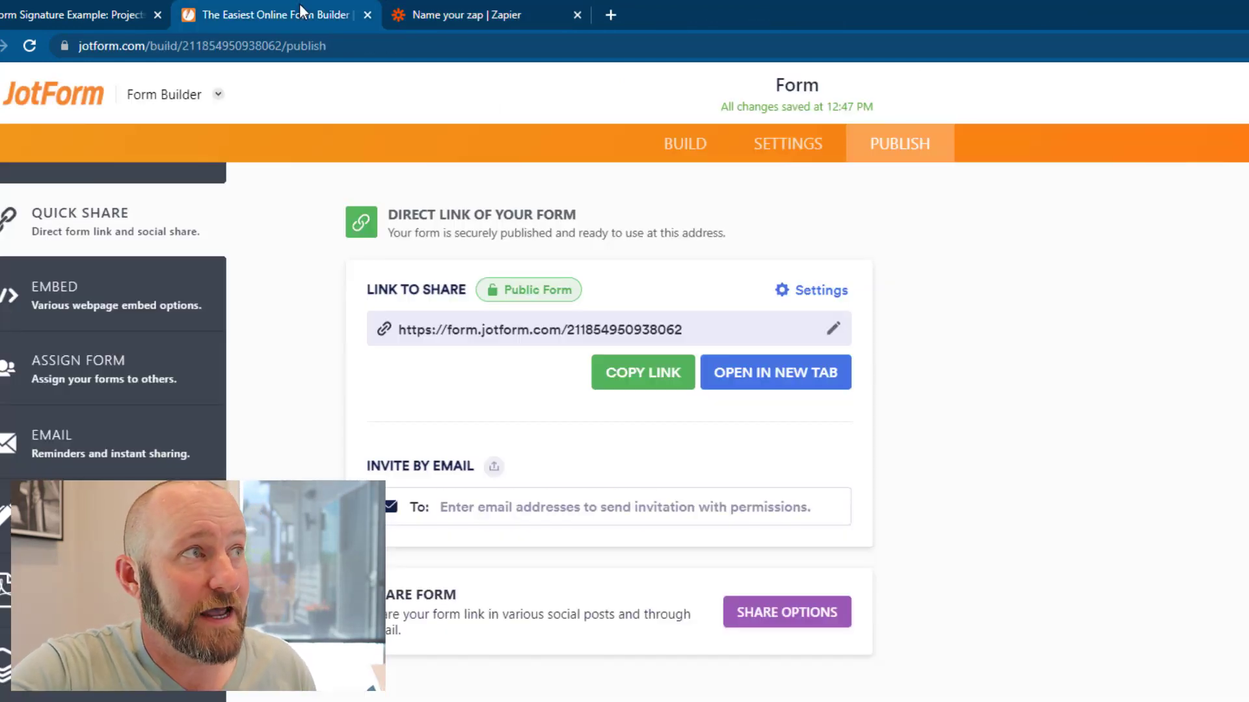
Step: In the form's Settings > Integrations, edit the WebHooks integration to view the Zapier hook URL
{"action": "left_click", "coordinate": [685, 144]}
{"action": "left_click", "coordinate": [789, 145]}
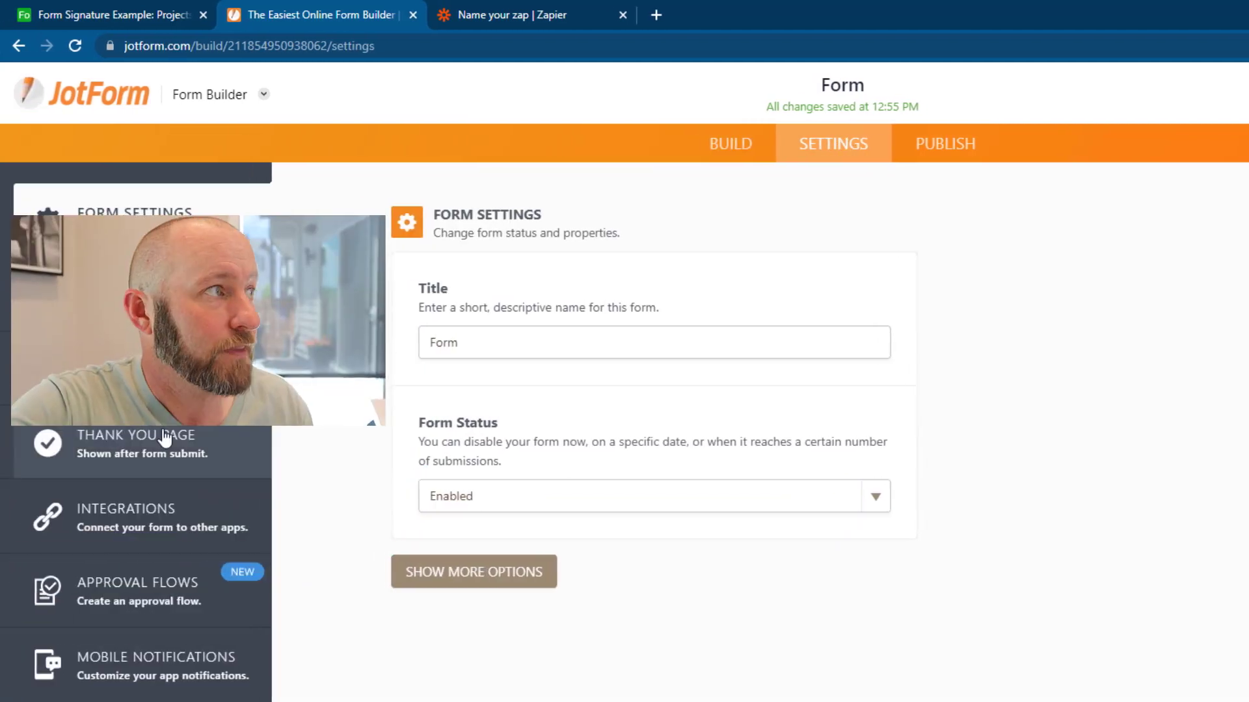
{"action": "left_click", "coordinate": [99, 517]}
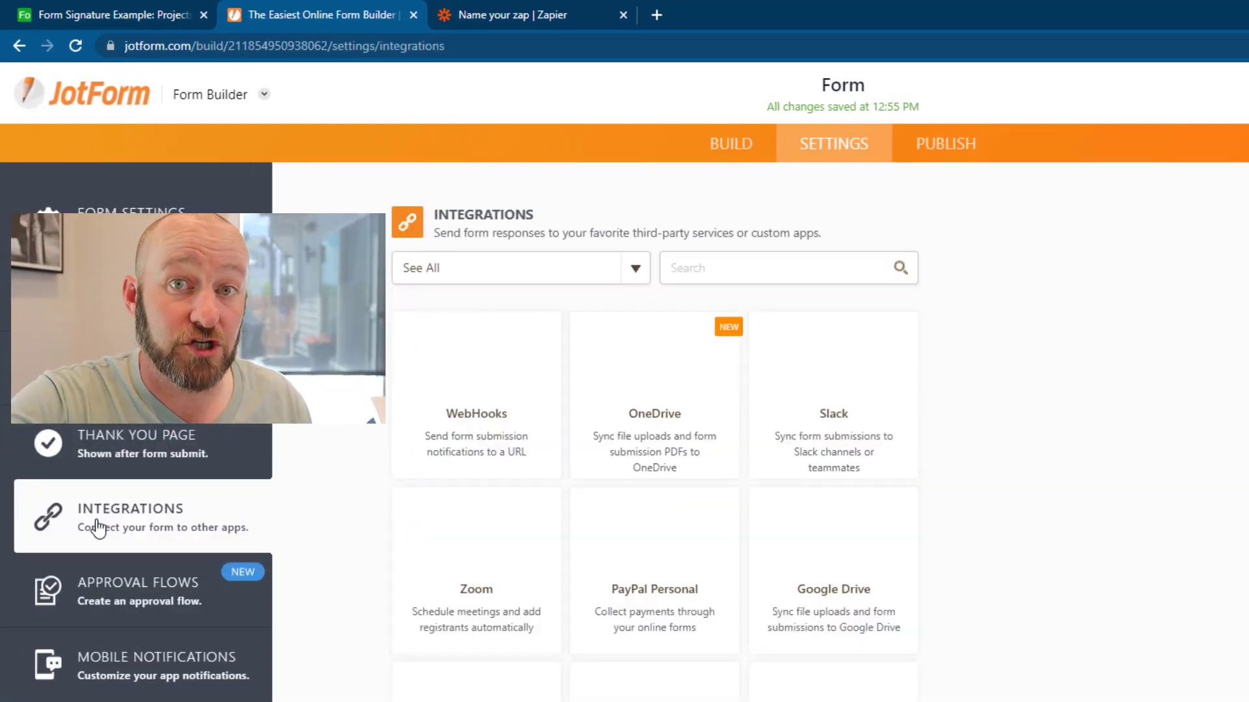
{"action": "left_click", "coordinate": [451, 439]}
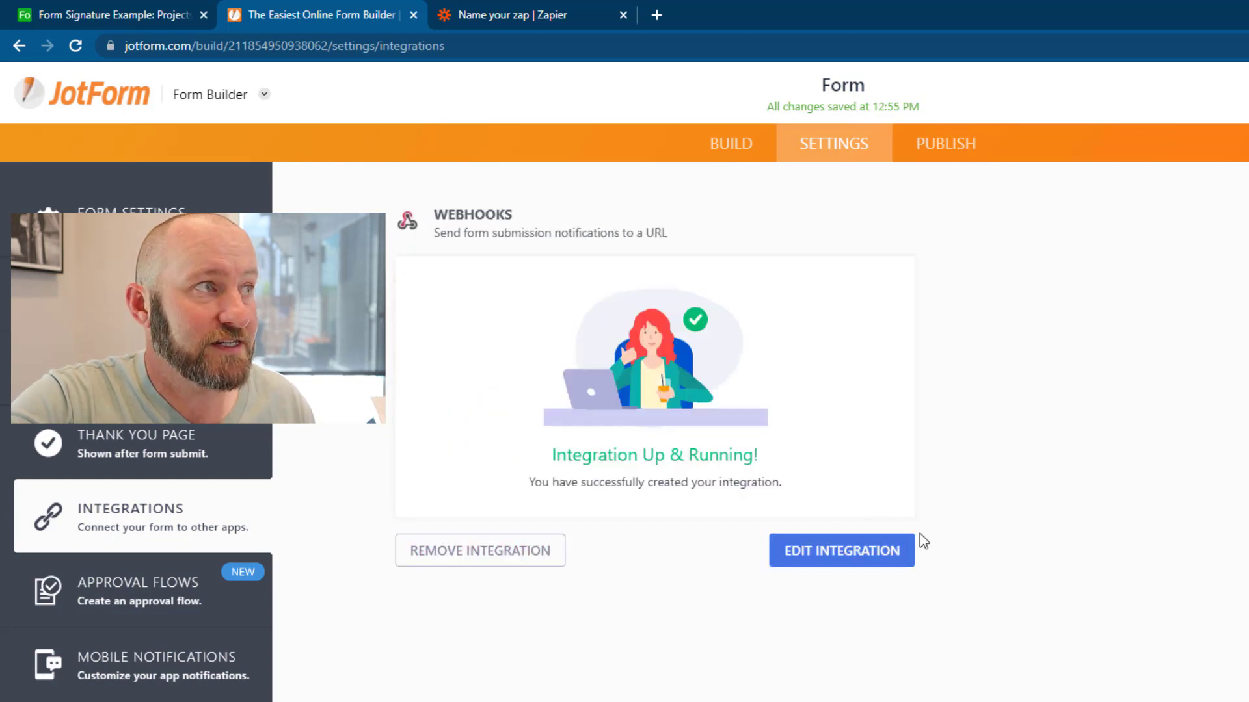
{"action": "left_click", "coordinate": [841, 550]}
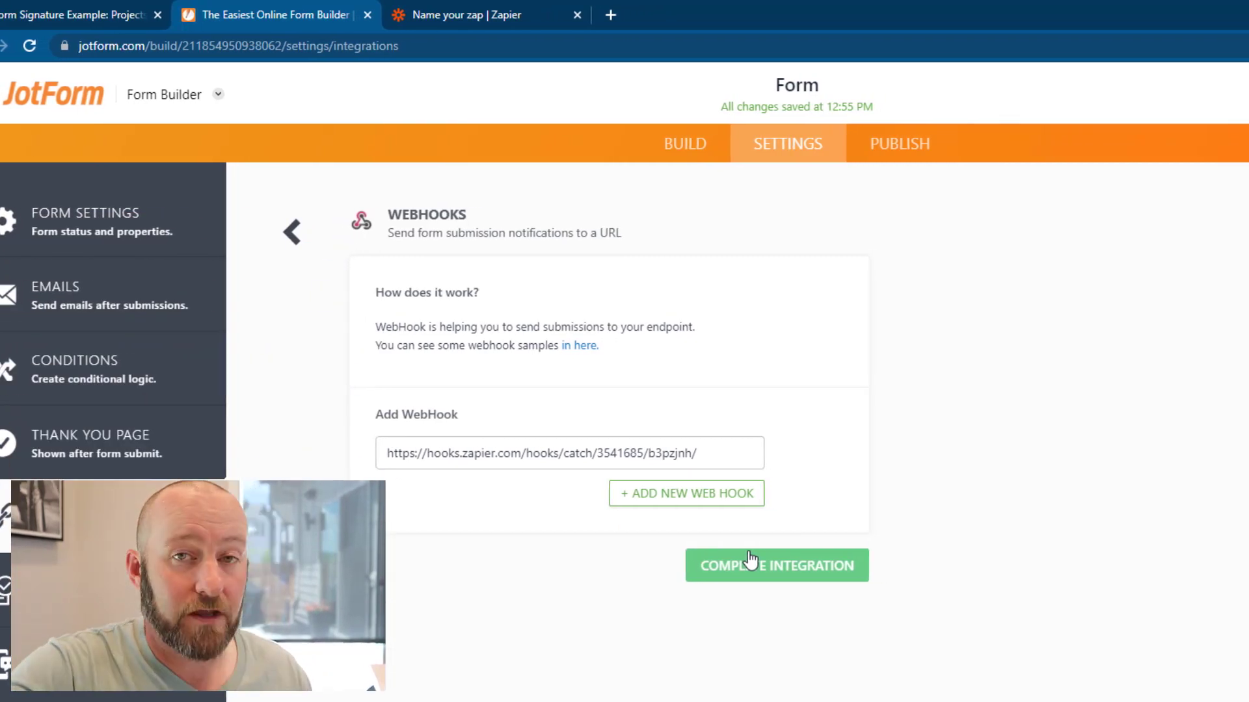
Step: Open the Find Record step and expand its app, Airtable account and Projects-by-Email search settings
{"action": "left_click", "coordinate": [481, 9]}
{"action": "left_click", "coordinate": [488, 650]}
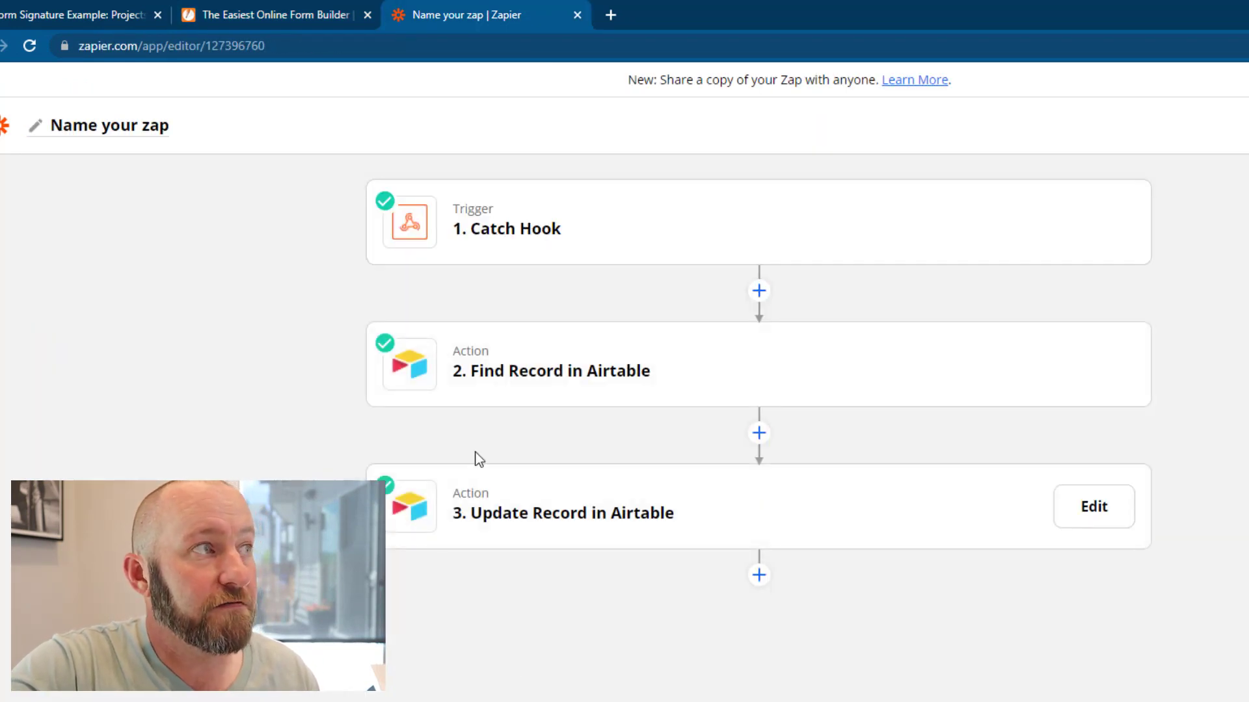
{"action": "left_click", "coordinate": [499, 373]}
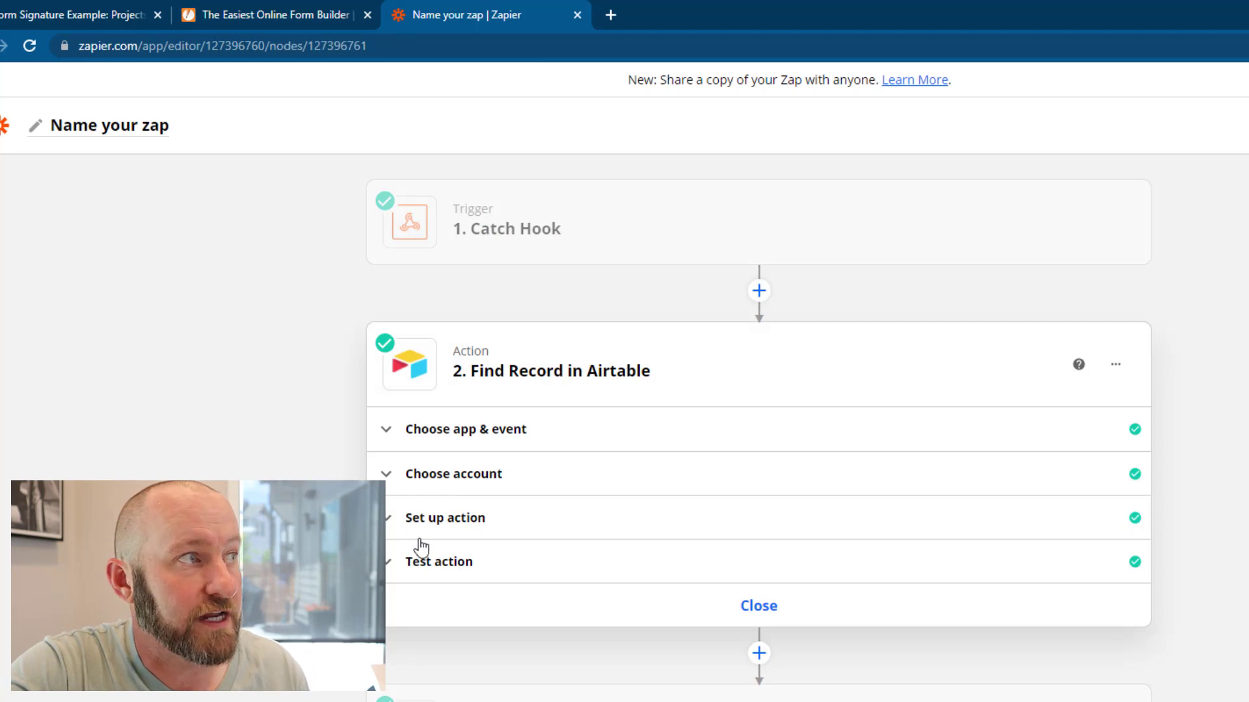
{"action": "left_click", "coordinate": [449, 432]}
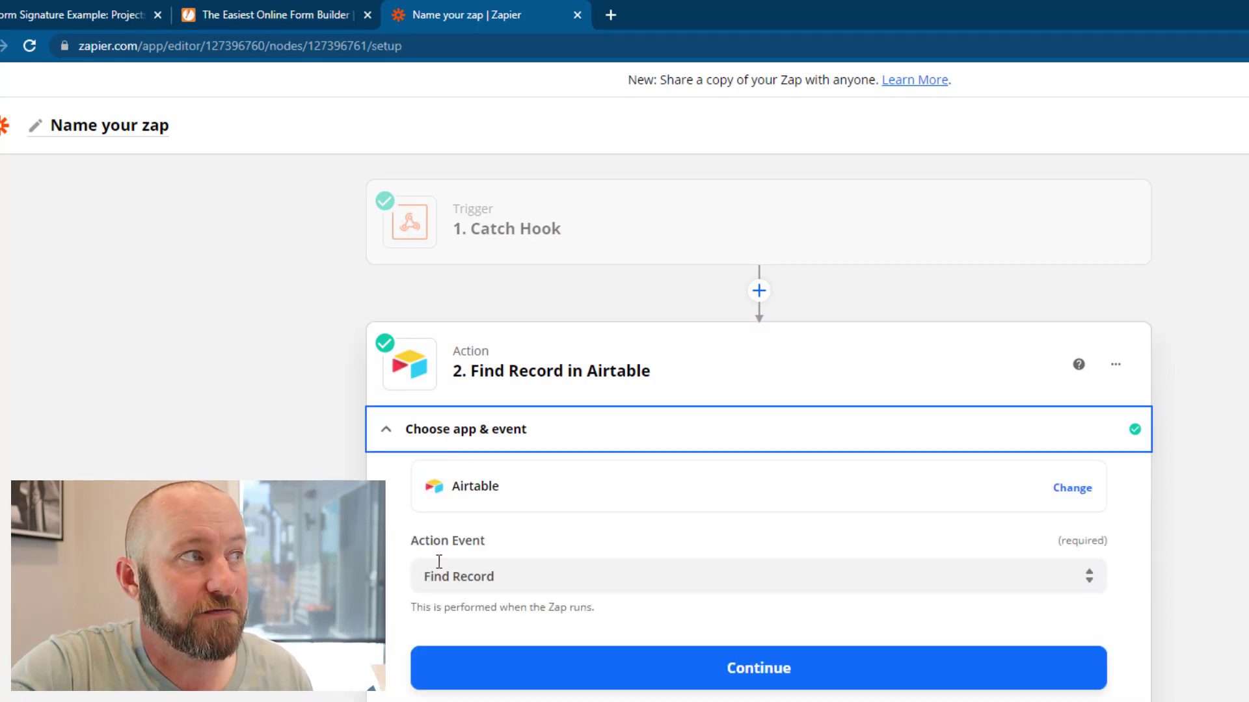
{"action": "left_click", "coordinate": [495, 639]}
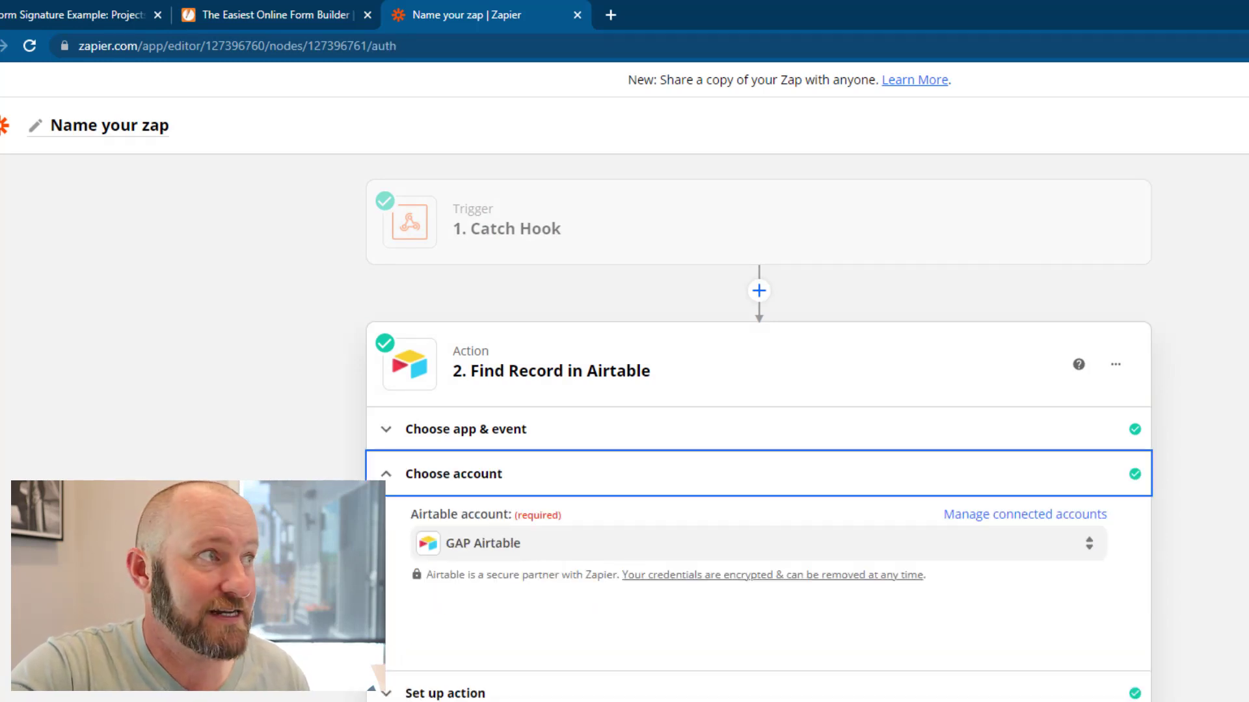
{"action": "left_click", "coordinate": [446, 692]}
{"action": "scroll", "coordinate": [486, 523], "scroll_direction": "down", "scroll_amount": 2}
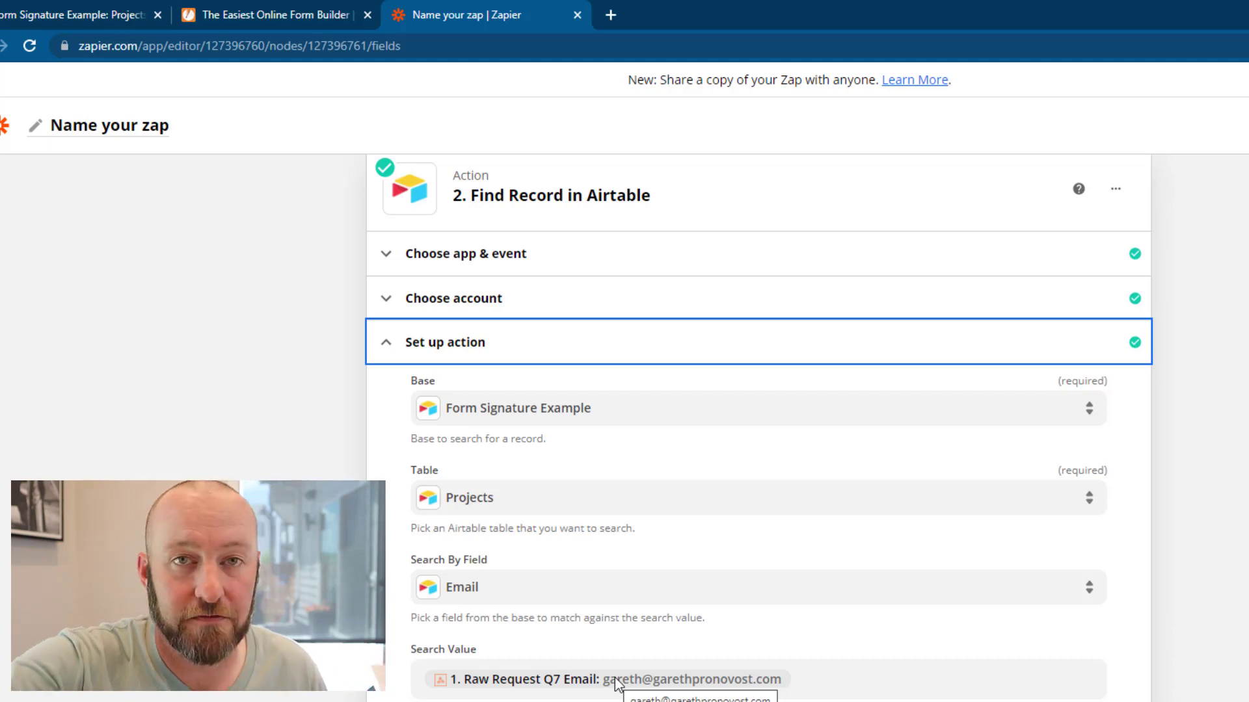
{"action": "scroll", "coordinate": [683, 488], "scroll_direction": "down", "scroll_amount": 2}
{"action": "scroll", "coordinate": [683, 488], "scroll_direction": "down", "scroll_amount": 1}
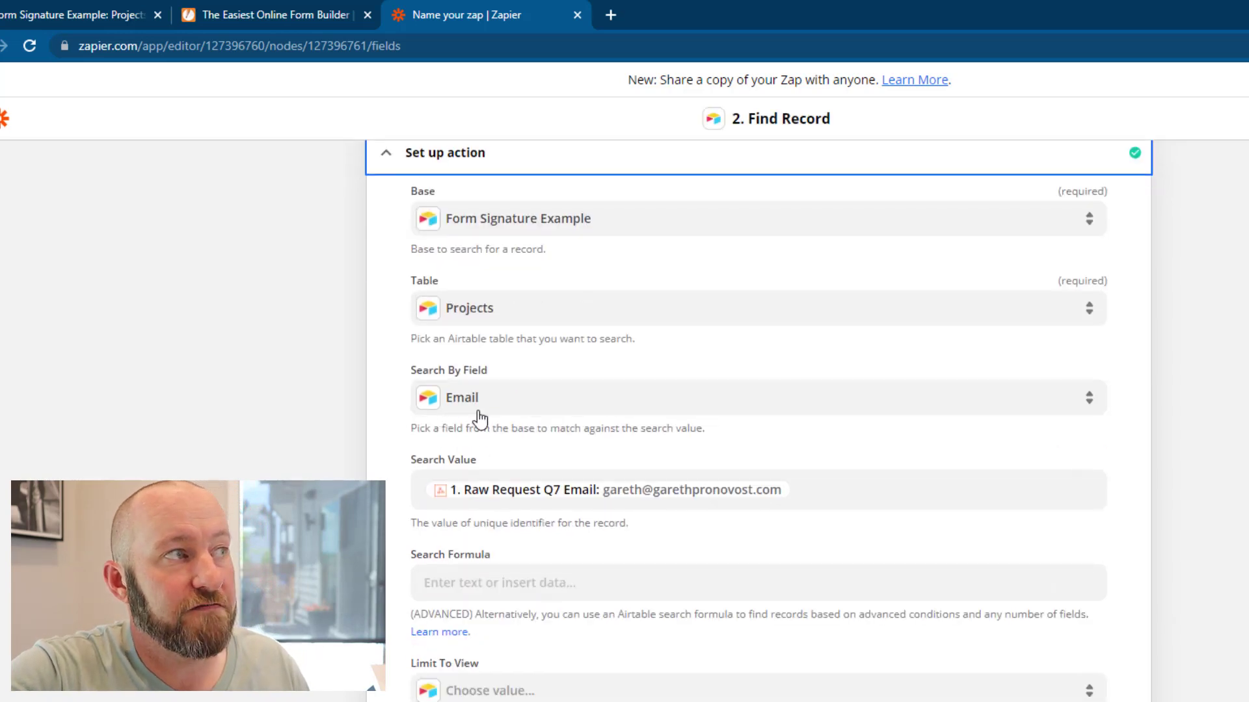
{"action": "scroll", "coordinate": [683, 439], "scroll_direction": "down", "scroll_amount": 2}
{"action": "scroll", "coordinate": [683, 440], "scroll_direction": "down", "scroll_amount": 2}
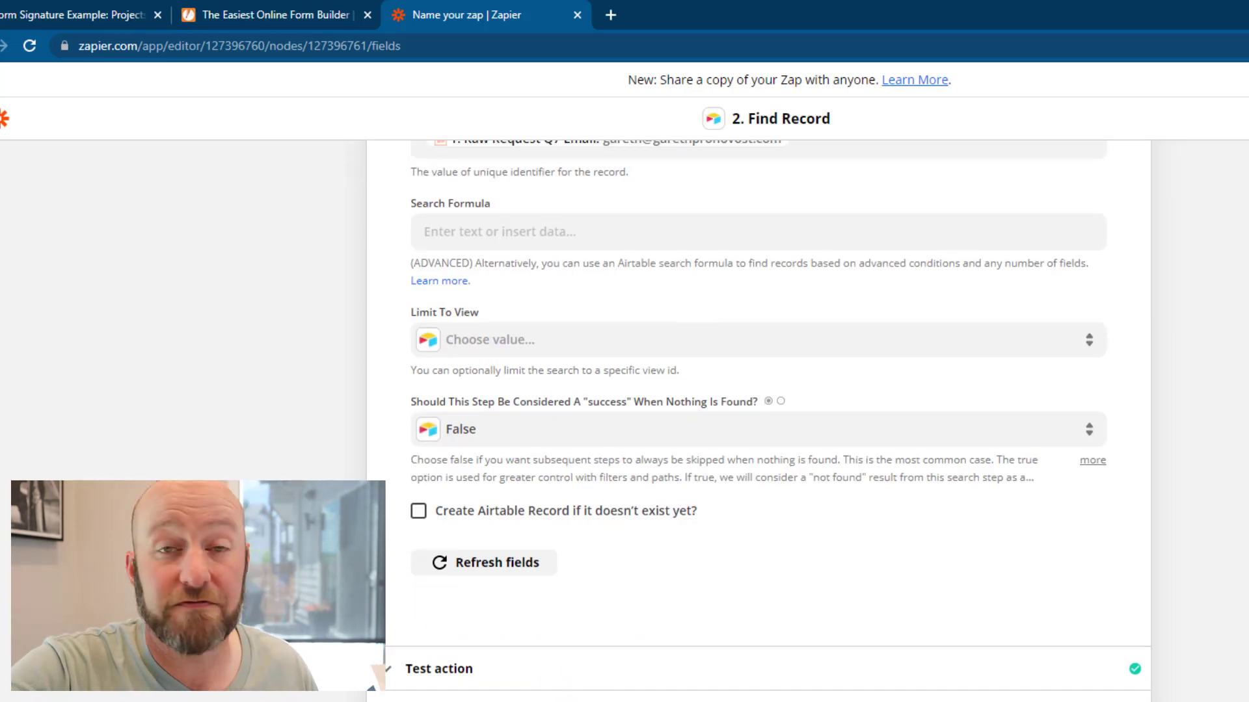
Step: Open the Update Record step and confirm its Record field uses step 2's found record ID
{"action": "key", "text": "Escape"}
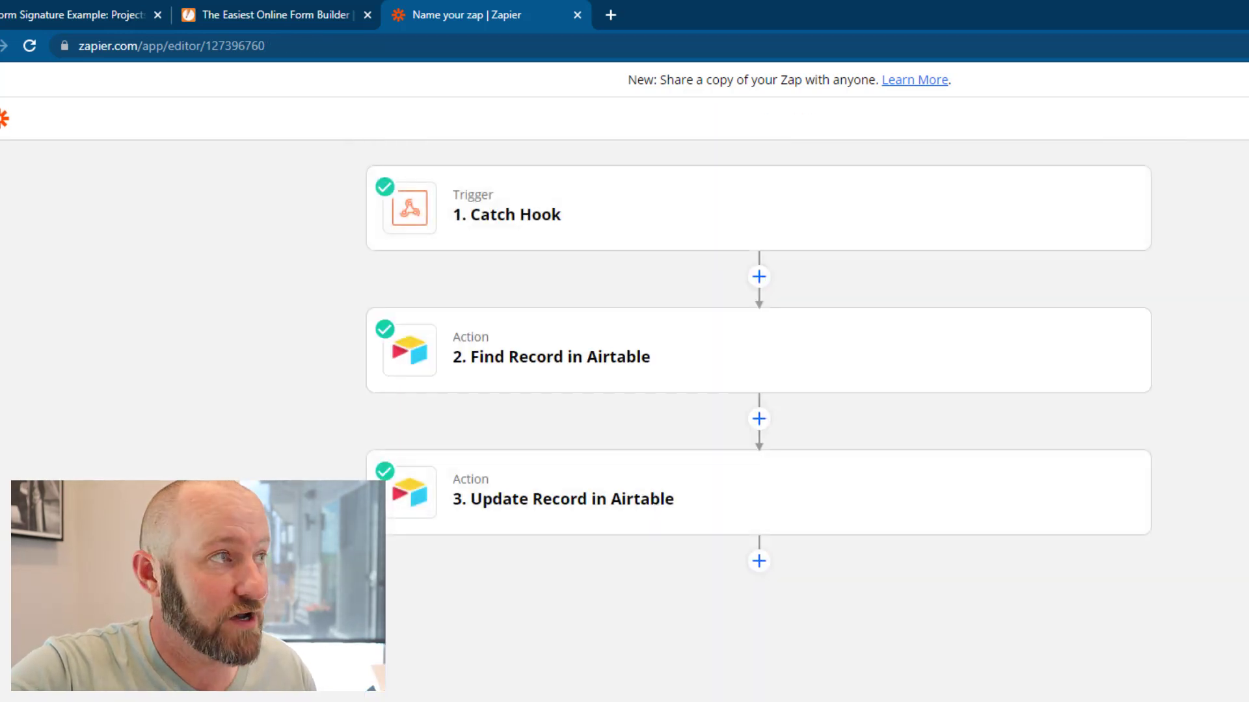
{"action": "left_click", "coordinate": [559, 487]}
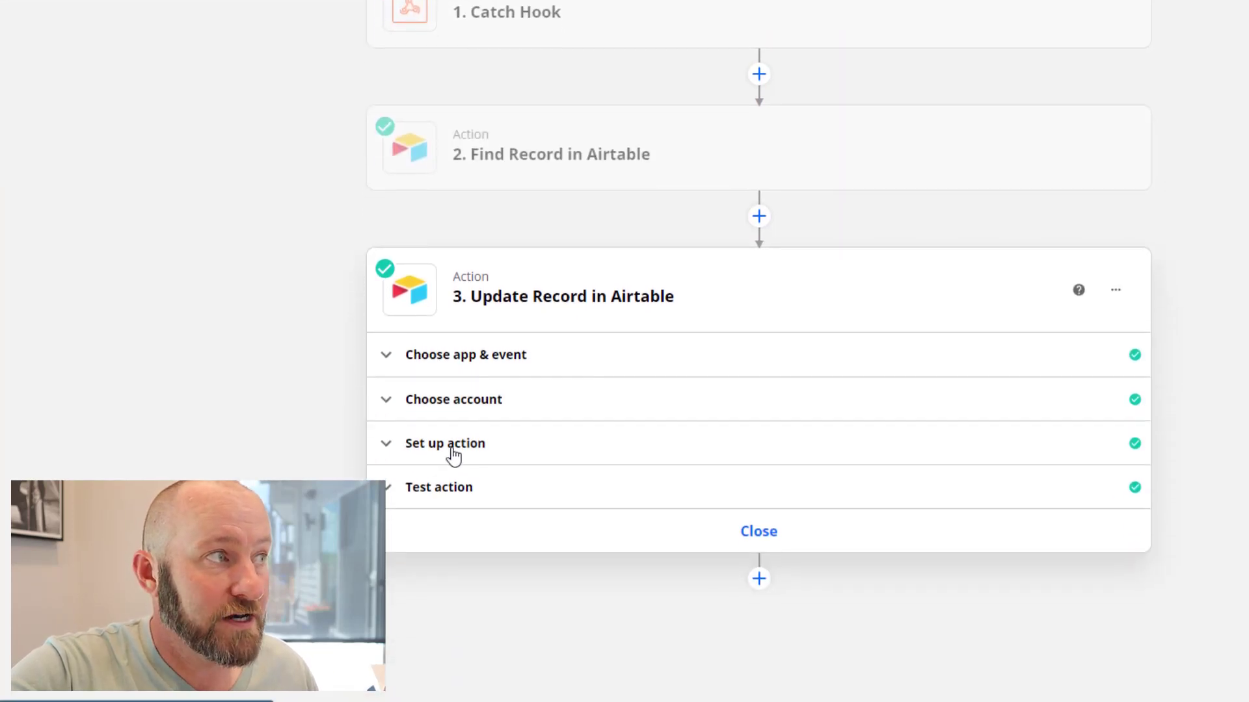
{"action": "left_click", "coordinate": [444, 444]}
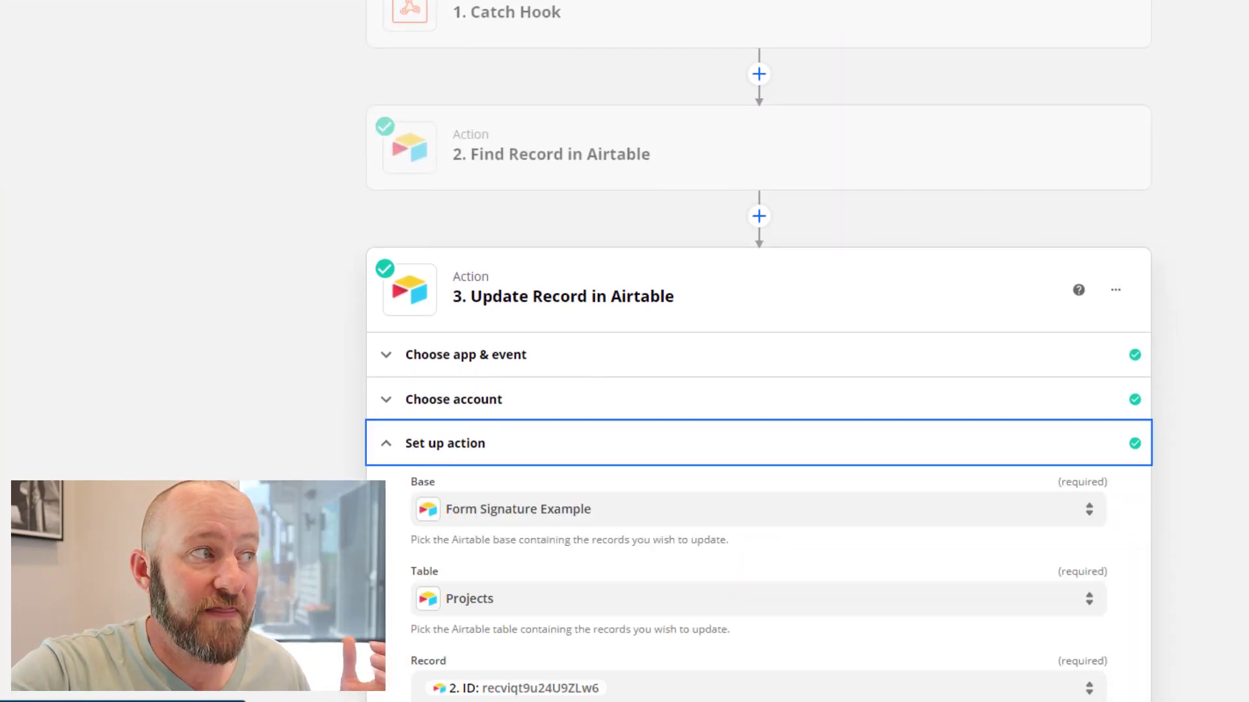
{"action": "scroll", "coordinate": [684, 439], "scroll_direction": "down", "scroll_amount": 2}
{"action": "scroll", "coordinate": [683, 391], "scroll_direction": "down", "scroll_amount": 1}
{"action": "left_click", "coordinate": [648, 350]}
{"action": "left_click", "coordinate": [537, 404]}
{"action": "left_click", "coordinate": [532, 542]}
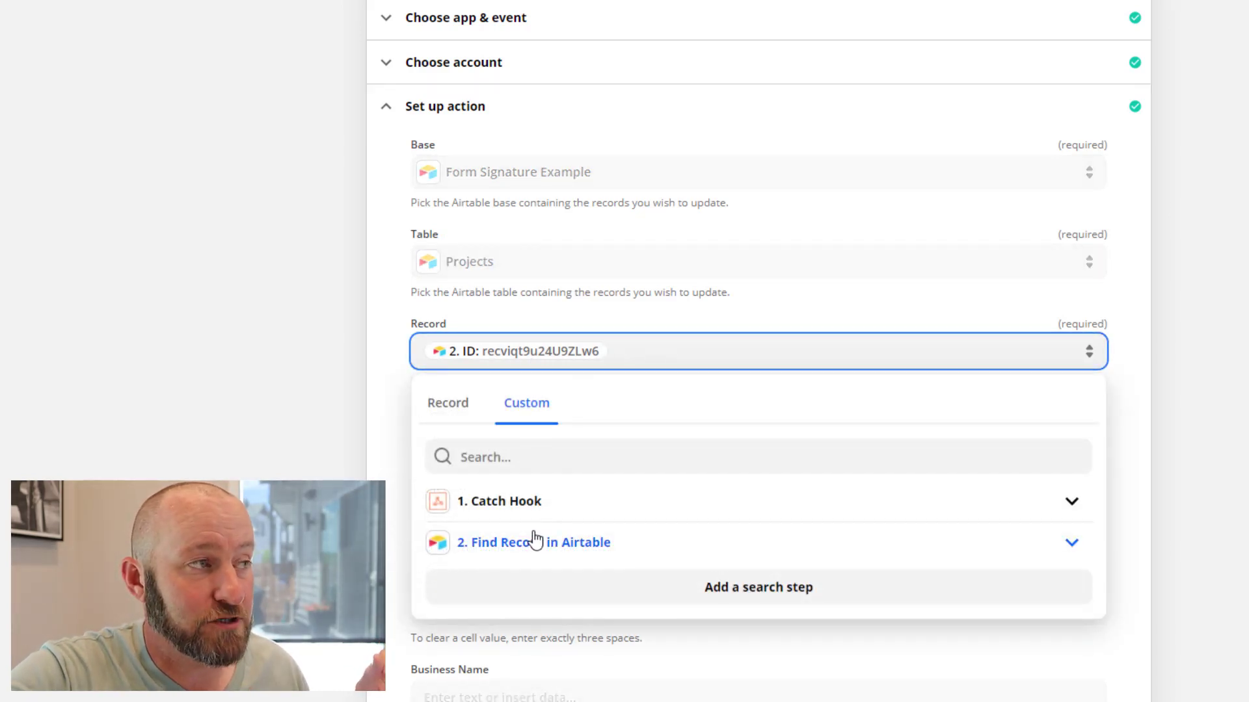
{"action": "left_click", "coordinate": [273, 407]}
{"action": "scroll", "coordinate": [274, 409], "scroll_direction": "down", "scroll_amount": 6}
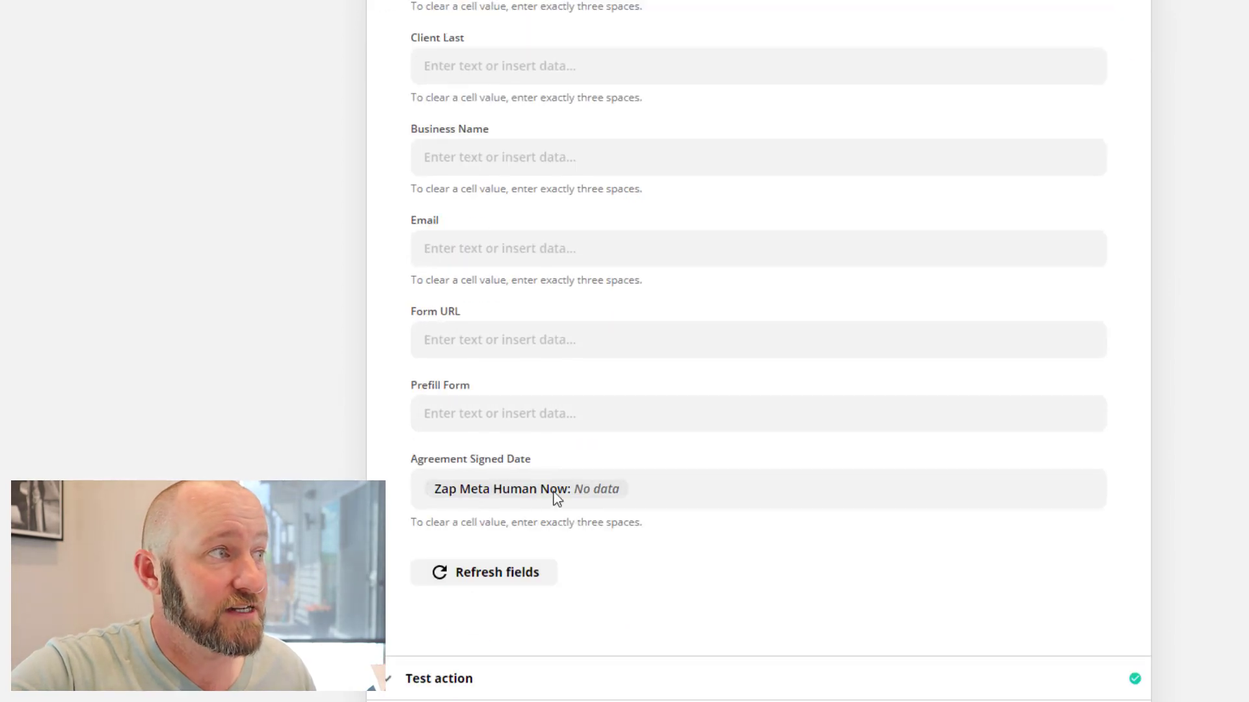
Step: Delete the duplicate timestamp so Agreement Signed Date uses only Zap Meta Human Now
{"action": "left_click_drag", "start_coordinate": [416, 459], "coordinate": [542, 466]}
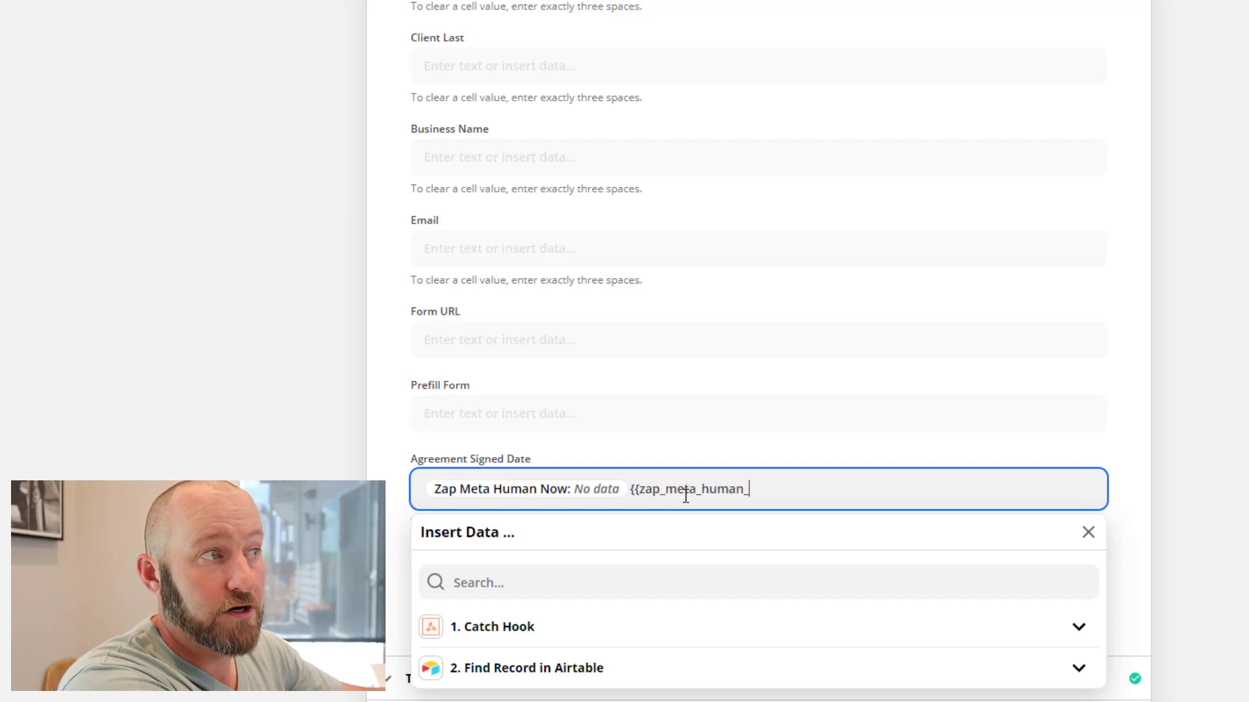
{"action": "type", "text": "}"}
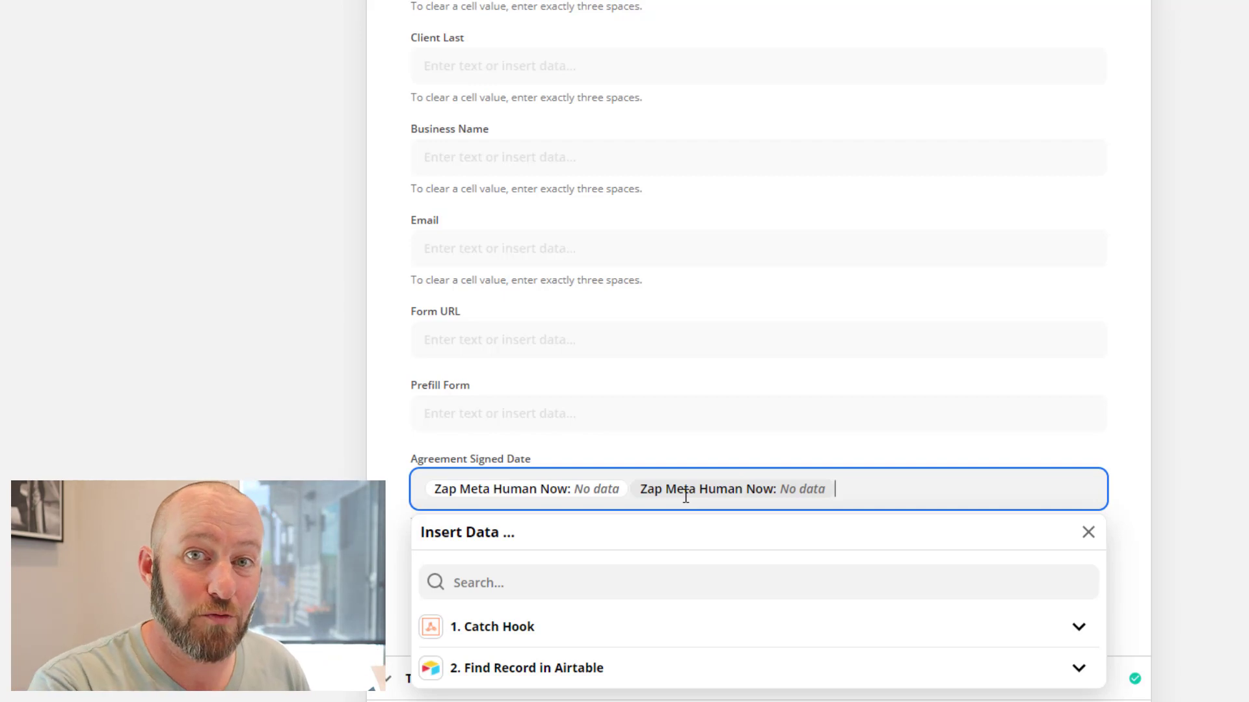
{"action": "key", "text": "BackSpace"}
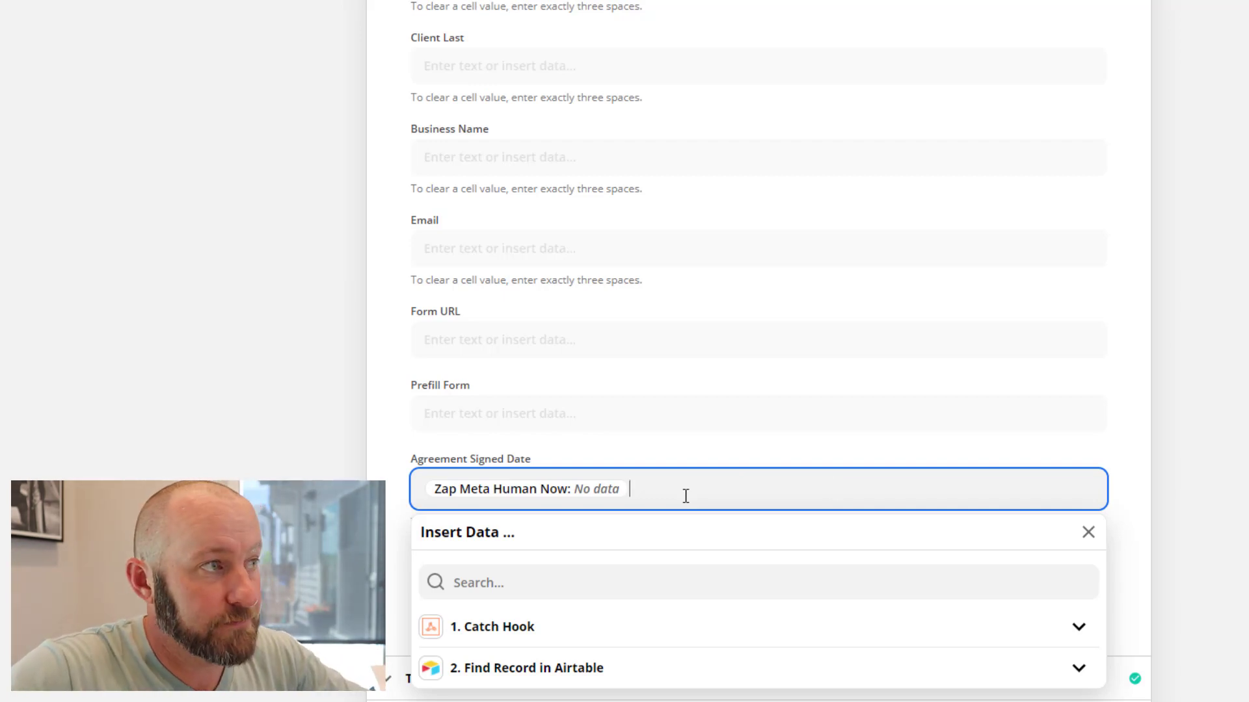
{"action": "left_click", "coordinate": [1156, 493]}
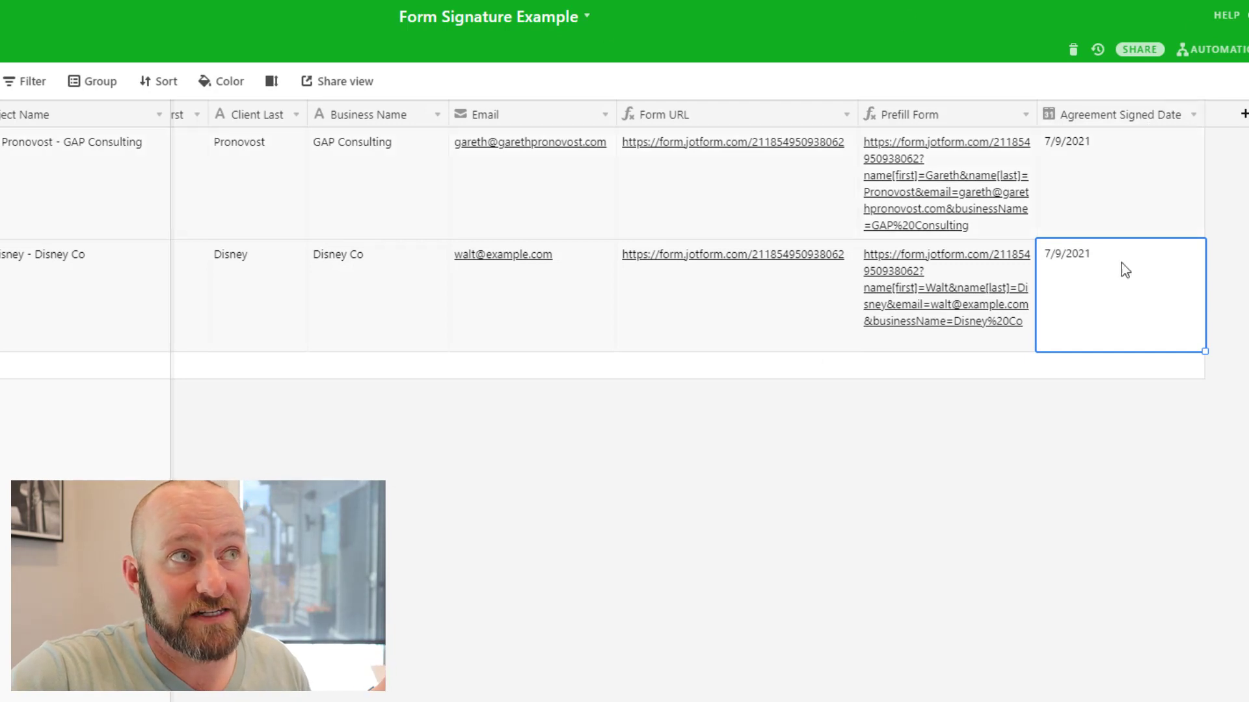
Step: Turn on Include a time for Agreement Signed Date, then clear both rows' signed dates
{"action": "double_click", "coordinate": [1122, 117]}
{"action": "left_click", "coordinate": [811, 312]}
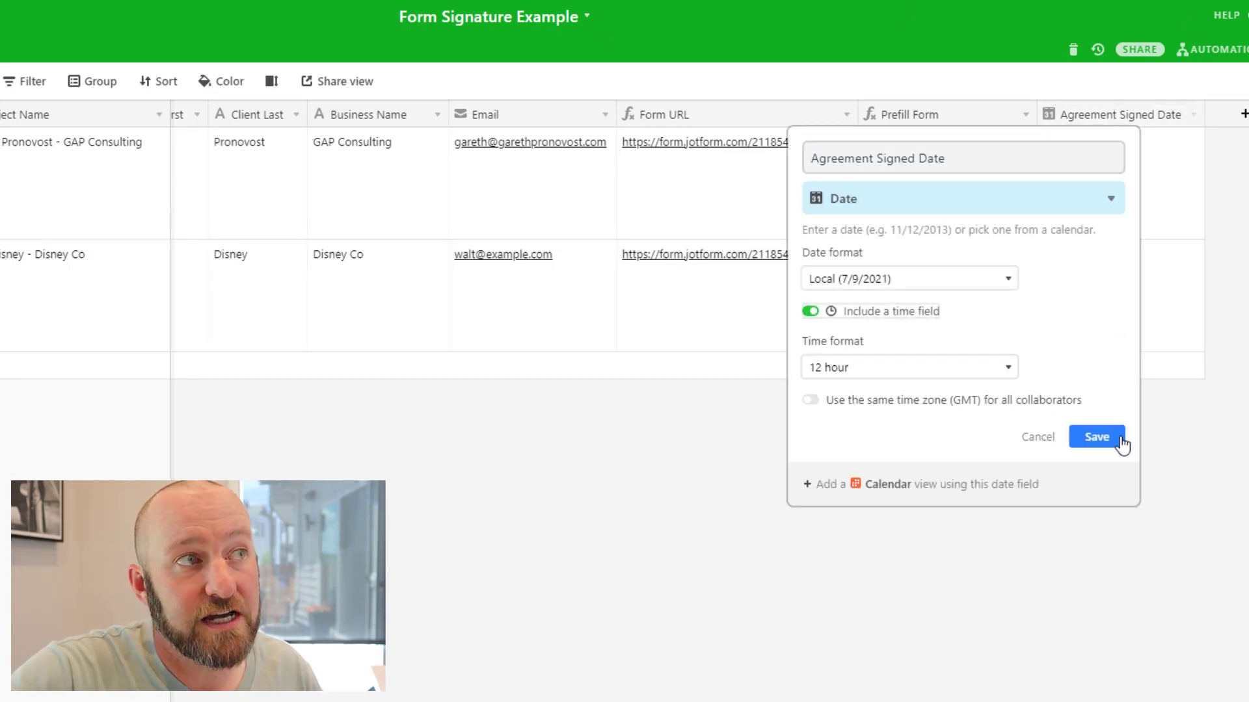
{"action": "left_click", "coordinate": [1097, 441]}
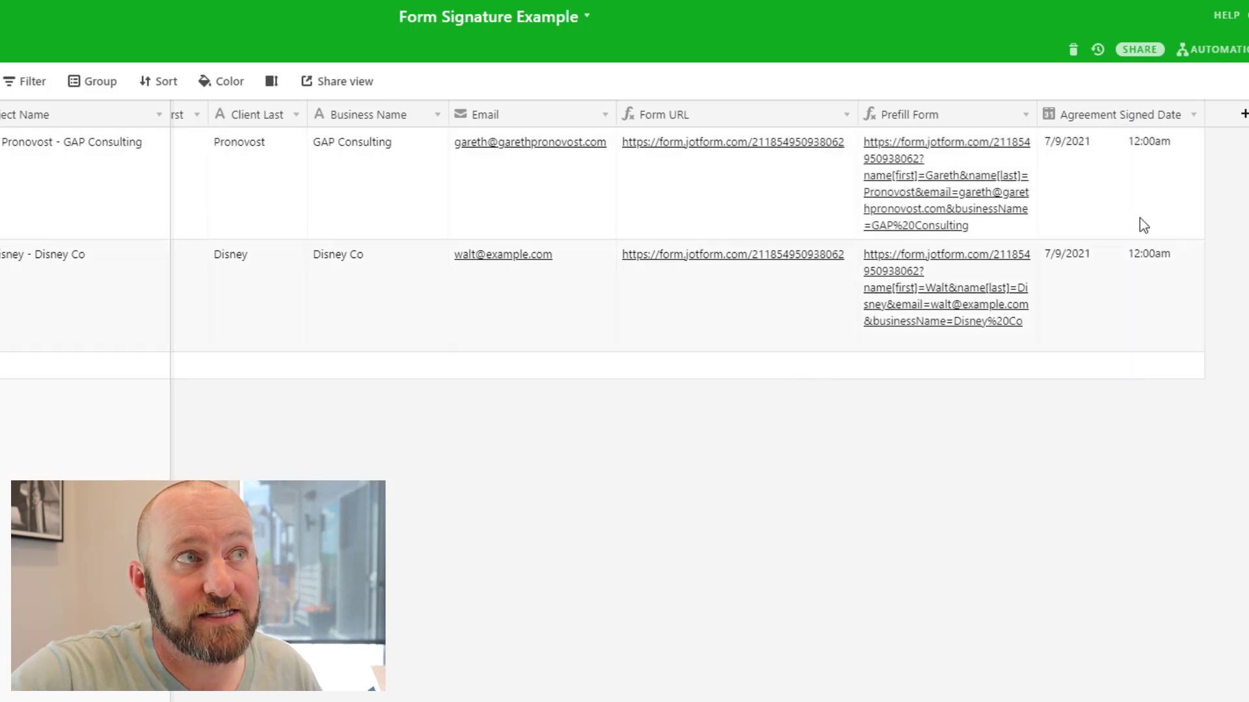
{"action": "left_click", "coordinate": [1117, 173]}
{"action": "left_click", "coordinate": [1100, 286], "text": "shift"}
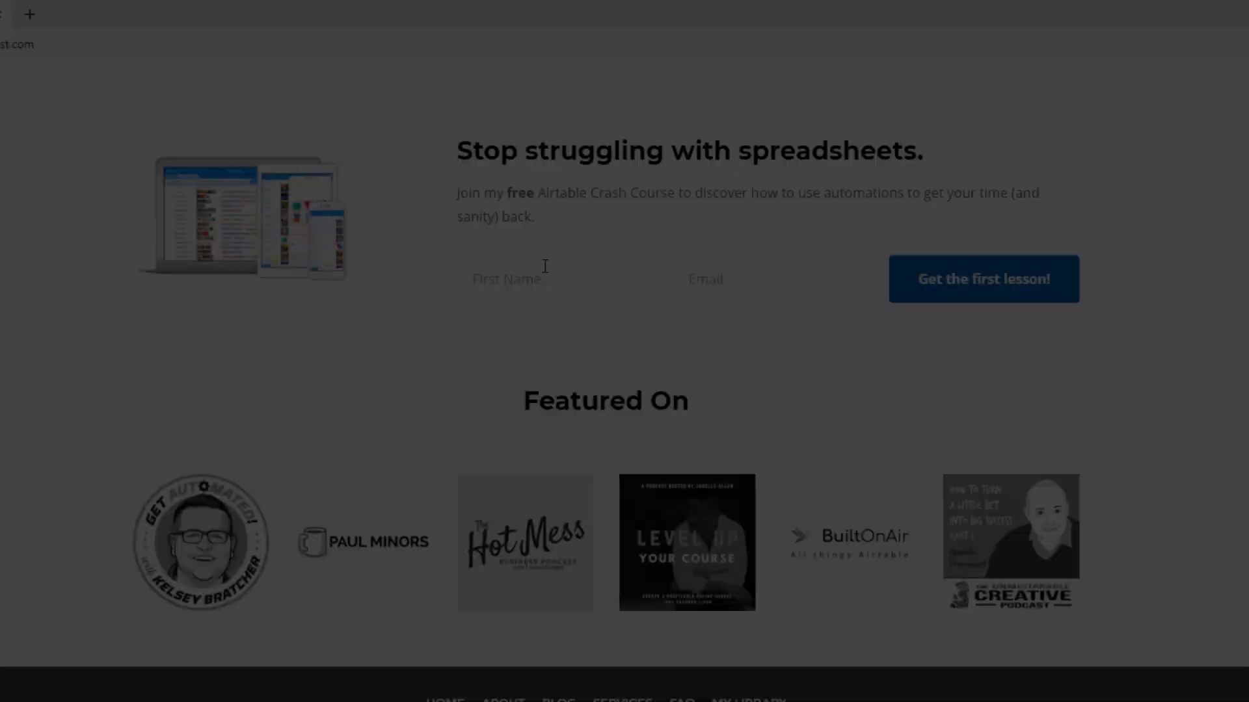
Step: Autofill the crash-course signup's first name and email, then go to the Airtable consulting services page
{"action": "key", "text": "Down"}
{"action": "key", "text": "Tab"}
{"action": "type", "text": "garet"}
{"action": "key", "text": "Down"}
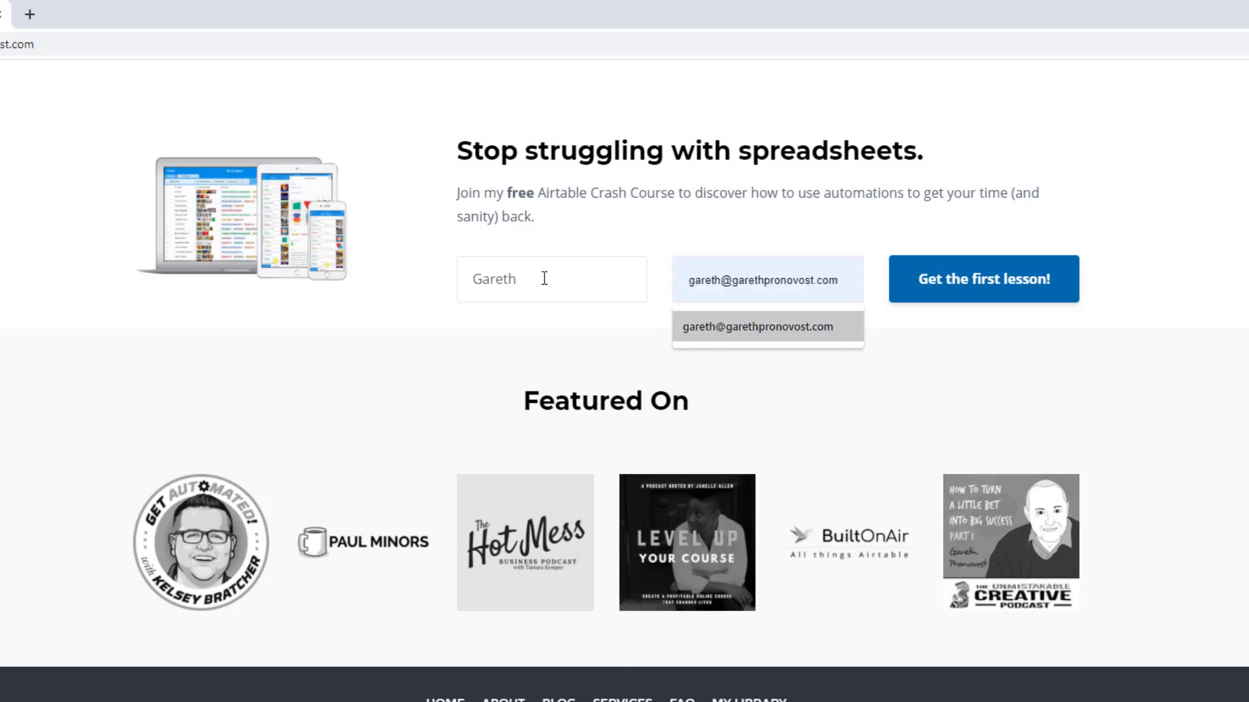
{"action": "key", "text": "Return"}
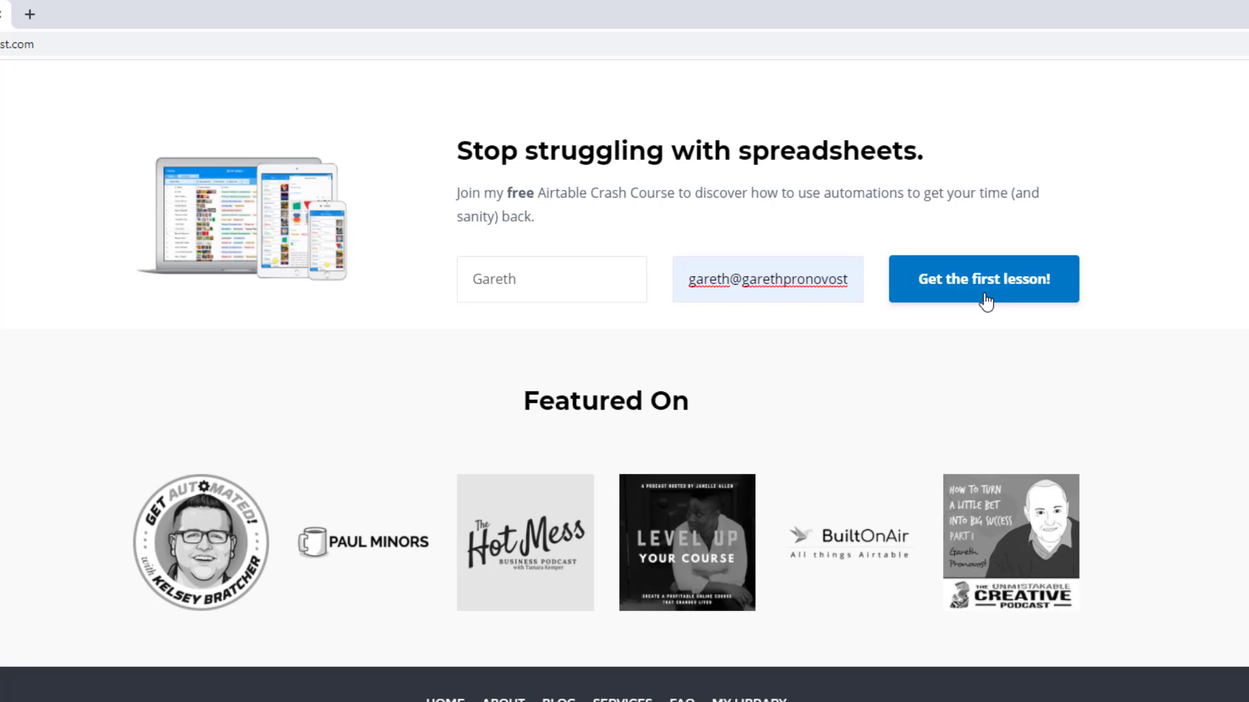
{"action": "scroll", "coordinate": [986, 300], "scroll_direction": "up", "scroll_amount": 5}
{"action": "scroll", "coordinate": [985, 300], "scroll_direction": "up", "scroll_amount": 5}
{"action": "scroll", "coordinate": [985, 300], "scroll_direction": "up", "scroll_amount": 5}
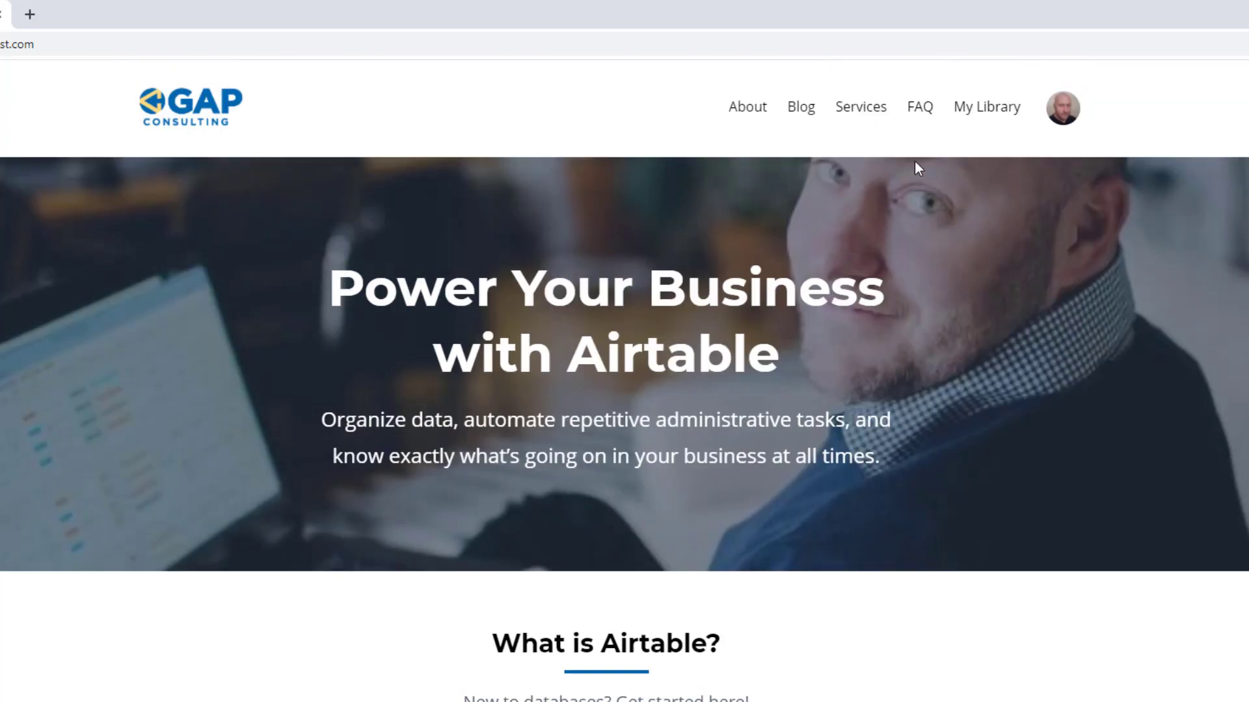
{"action": "left_click", "coordinate": [860, 107]}
{"action": "scroll", "coordinate": [460, 433], "scroll_direction": "down", "scroll_amount": 5}
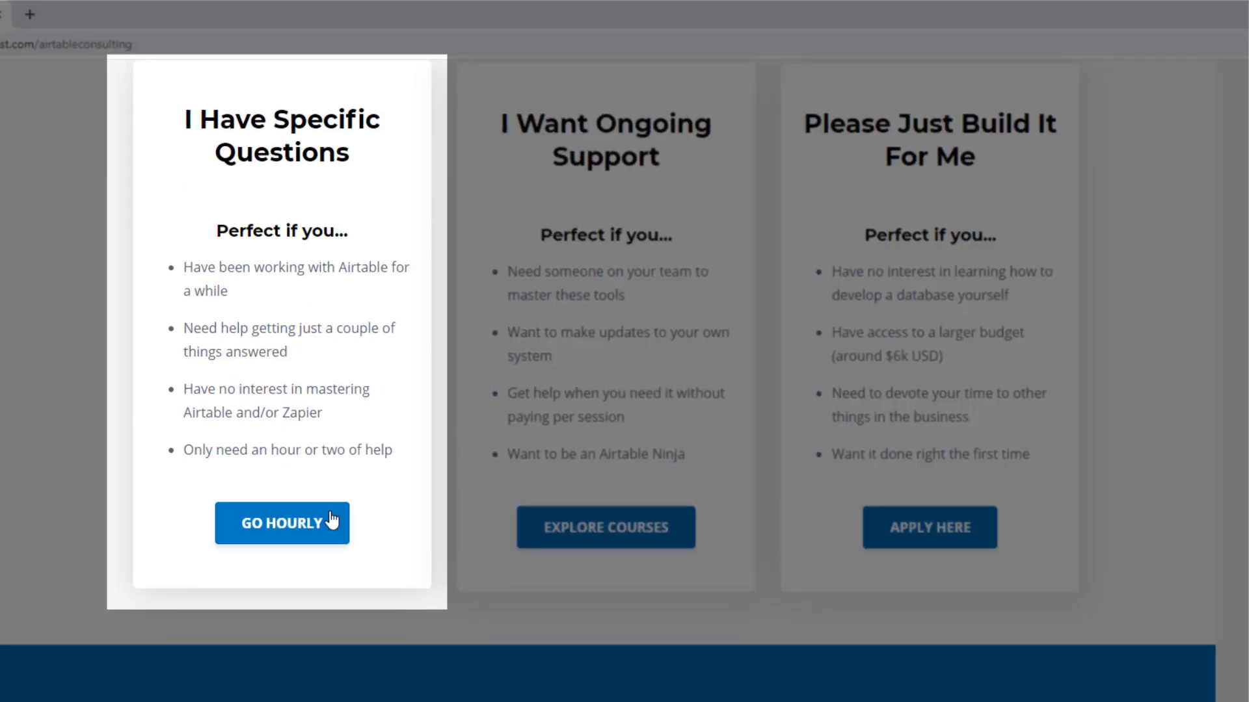